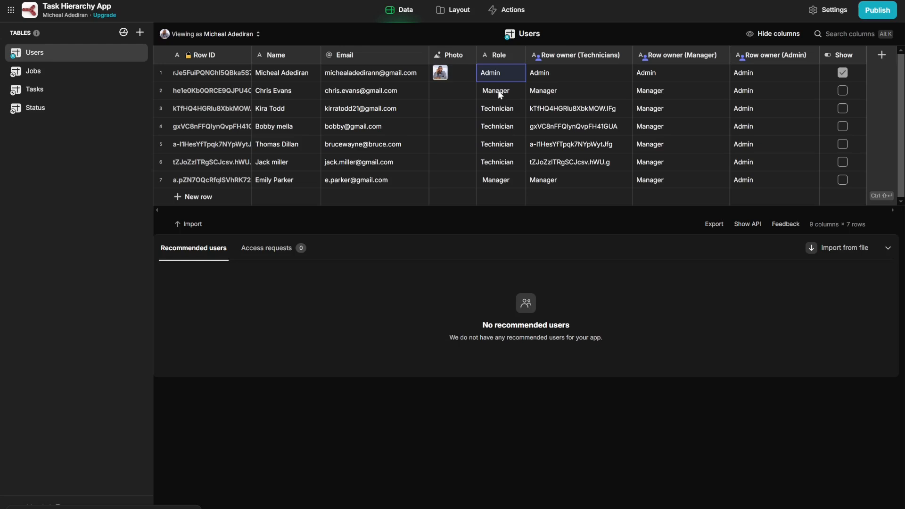
- Examine the Manager and Technician roles assigned in the Role column of the Users table
{"action": "left_click", "coordinate": [498, 89]}
{"action": "left_click", "coordinate": [498, 191]}
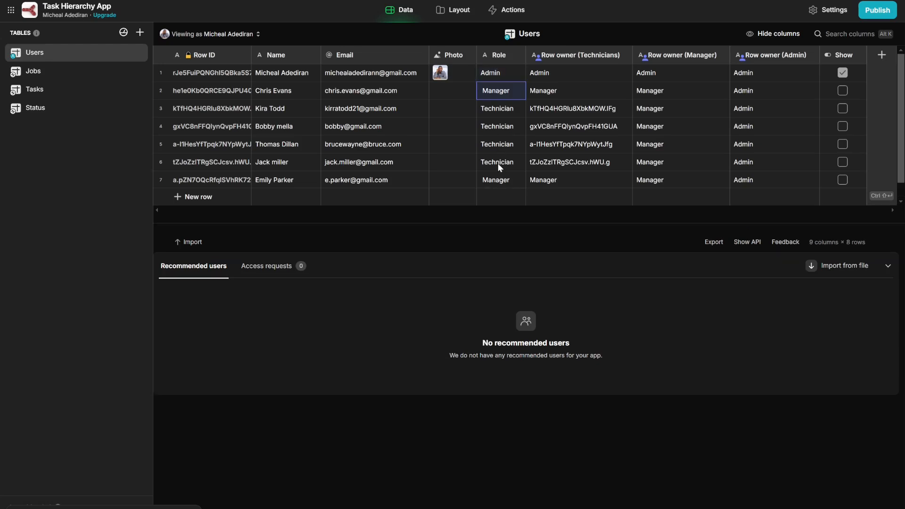
{"action": "left_click", "coordinate": [498, 164]}
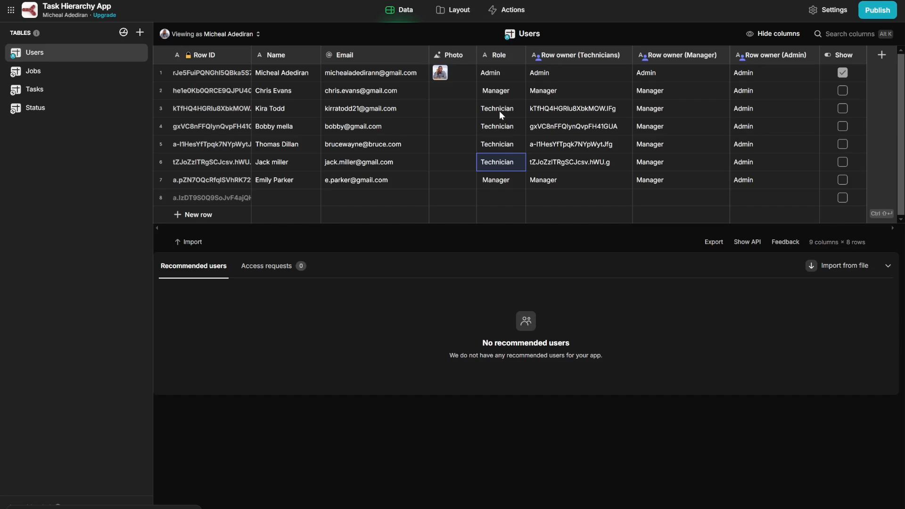
- Review the records in the Jobs and Tasks tables, then return to the Users table
{"action": "left_click", "coordinate": [38, 73]}
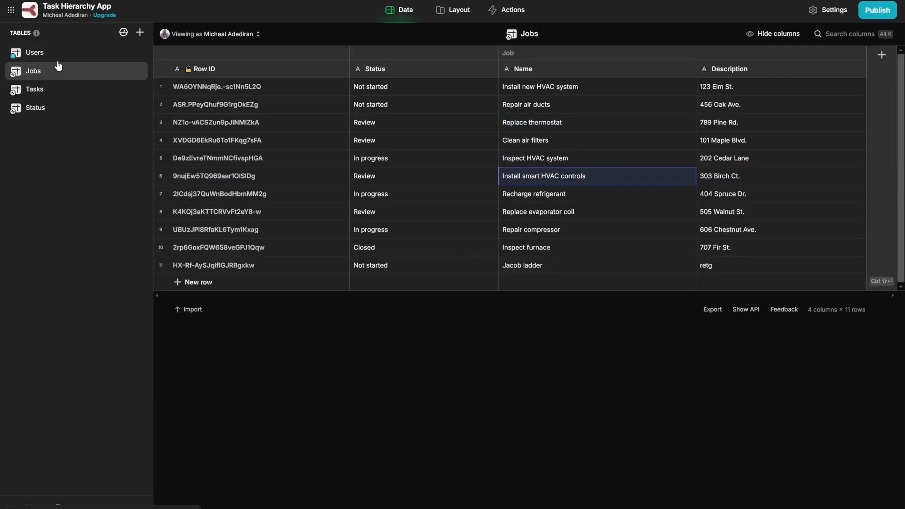
{"action": "left_click", "coordinate": [45, 91]}
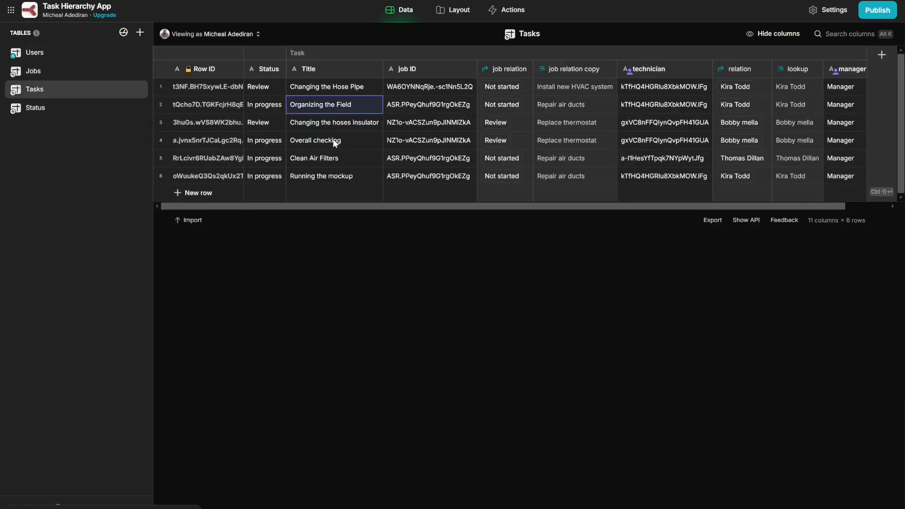
{"action": "left_click", "coordinate": [336, 144]}
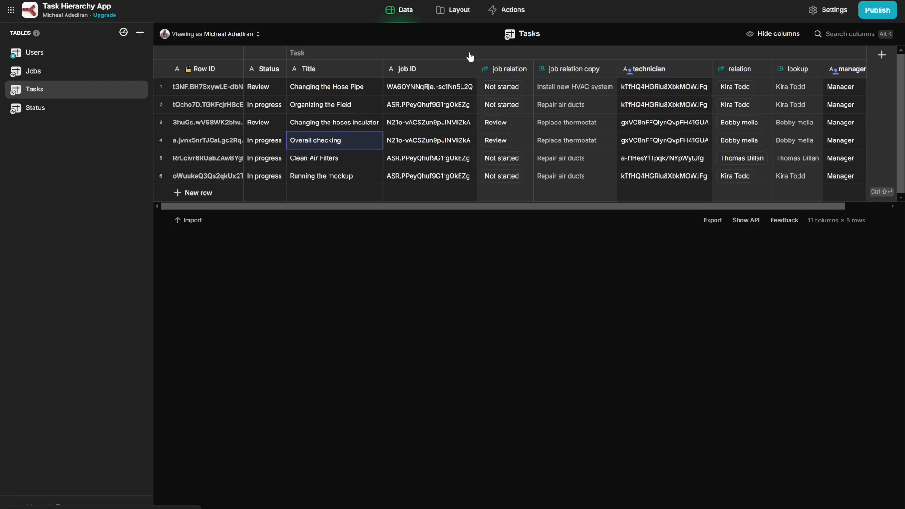
{"action": "left_click", "coordinate": [51, 54]}
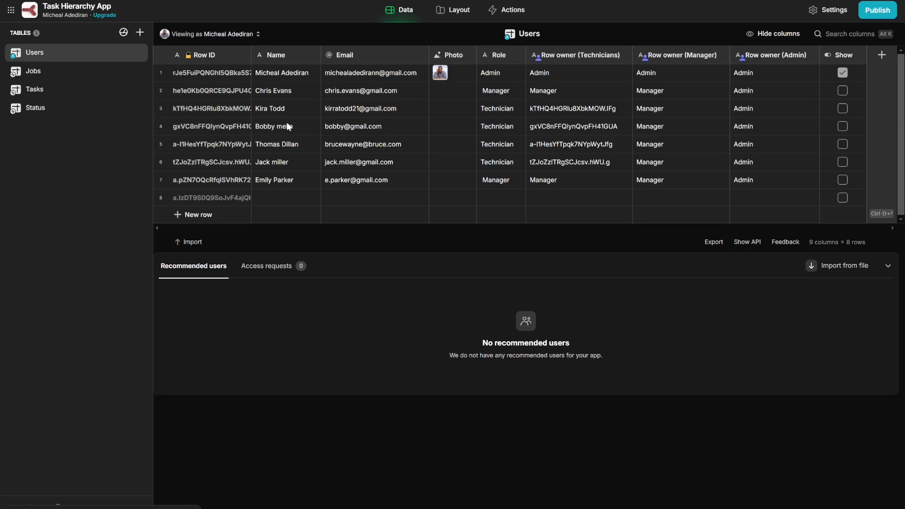
- Look at the app's Tasks screen, then examine the technicians' row owner column and a technician's record in the Users table
{"action": "left_click", "coordinate": [447, 11]}
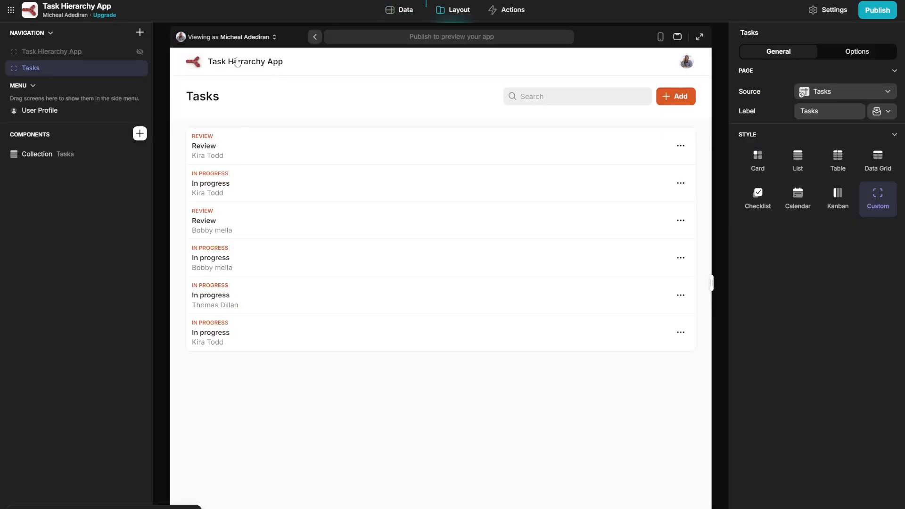
{"action": "left_click", "coordinate": [386, 11]}
{"action": "left_click", "coordinate": [94, 53]}
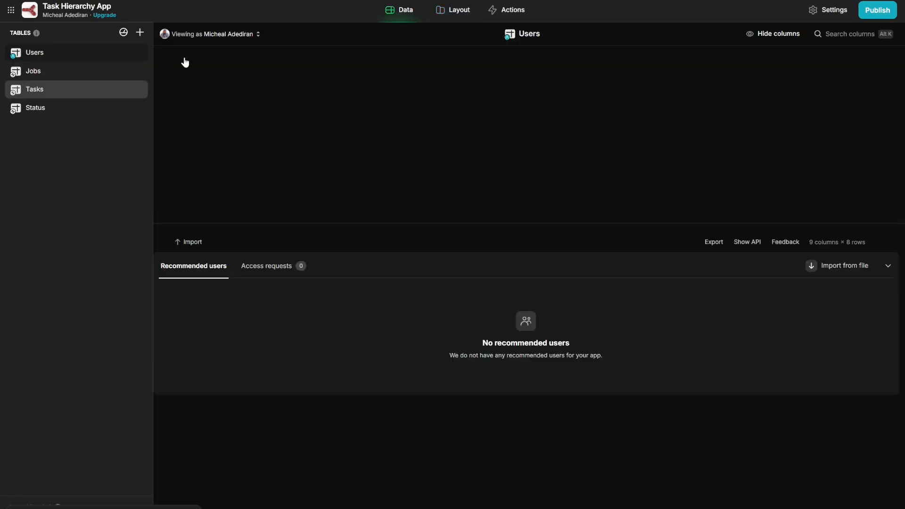
{"action": "left_click", "coordinate": [548, 74]}
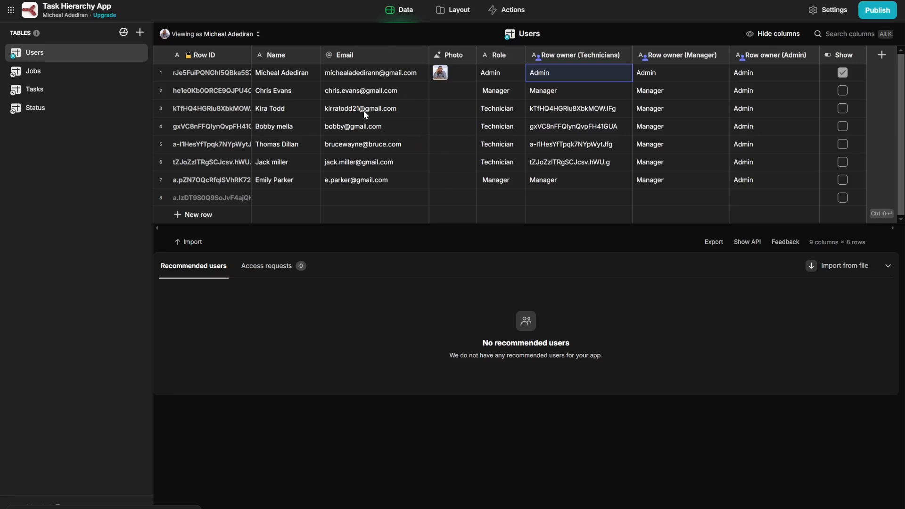
{"action": "left_click", "coordinate": [270, 107]}
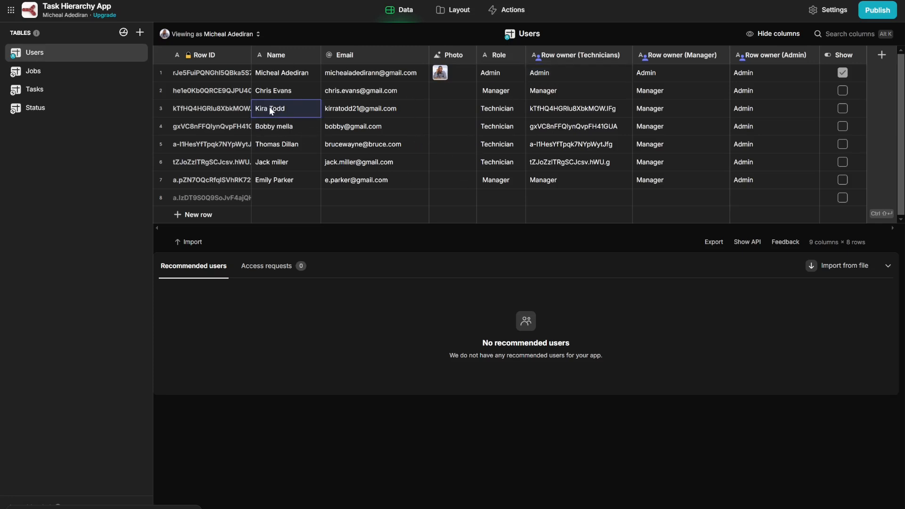
- Preview the app's Tasks screen as the first technician listed in the Users table
{"action": "left_click", "coordinate": [466, 14]}
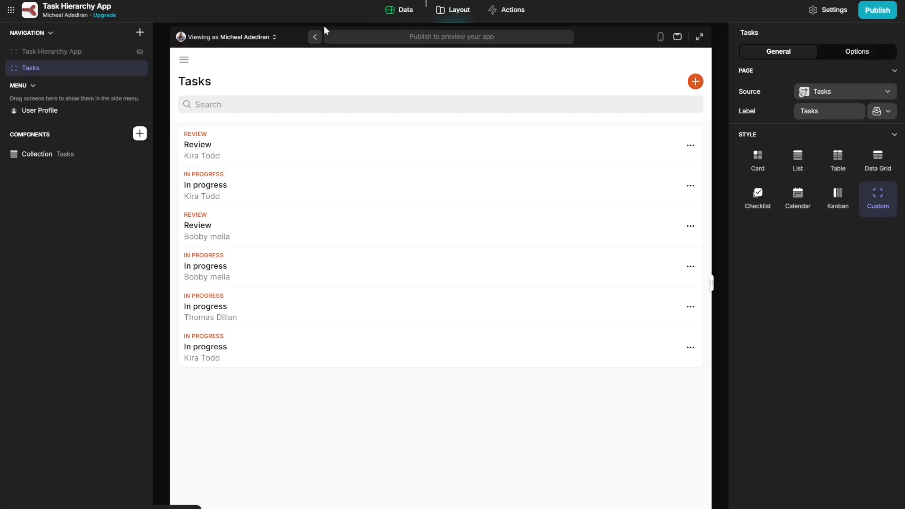
{"action": "left_click", "coordinate": [229, 37]}
{"action": "left_click", "coordinate": [220, 140]}
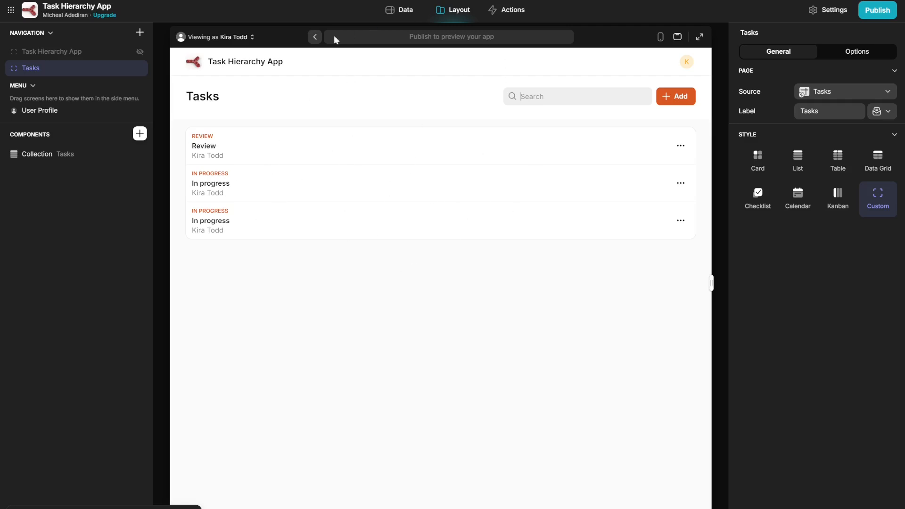
- Preview the app's Tasks screen as the first manager in the user list
{"action": "left_click", "coordinate": [224, 41]}
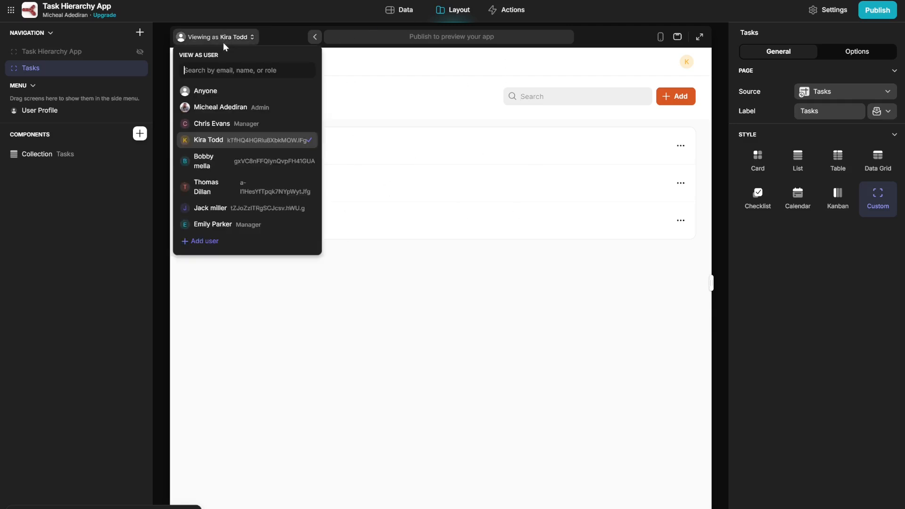
{"action": "left_click", "coordinate": [235, 124]}
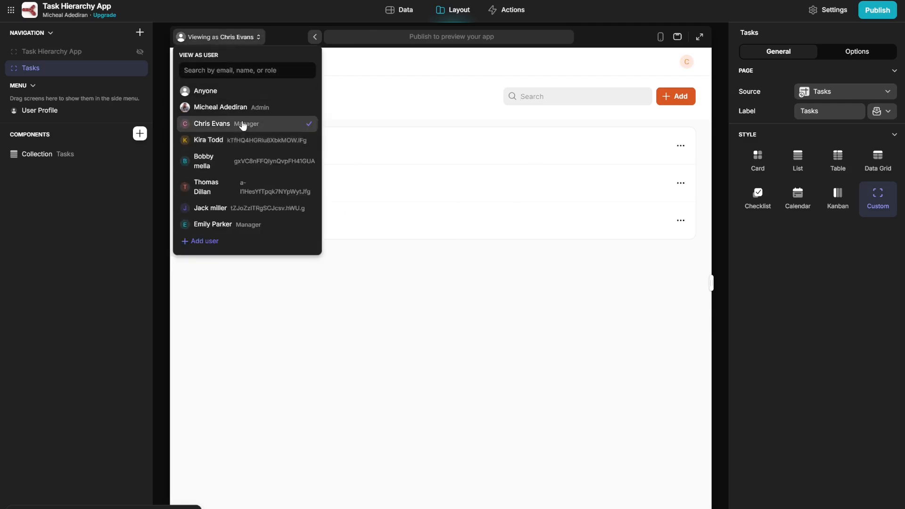
{"action": "left_click", "coordinate": [387, 92]}
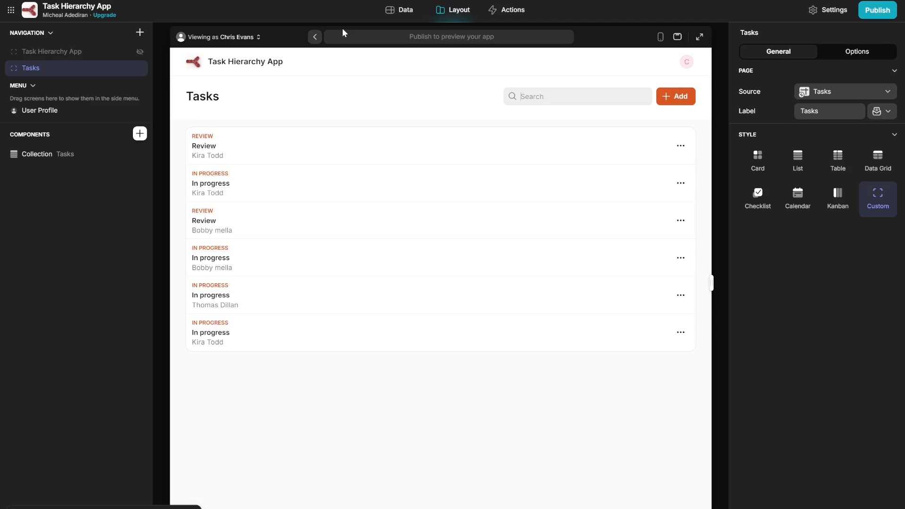
- View the Tasks data table as the first technician and examine the "Overall checking" row and its neighbour, which belong to another technician
{"action": "left_click", "coordinate": [390, 14]}
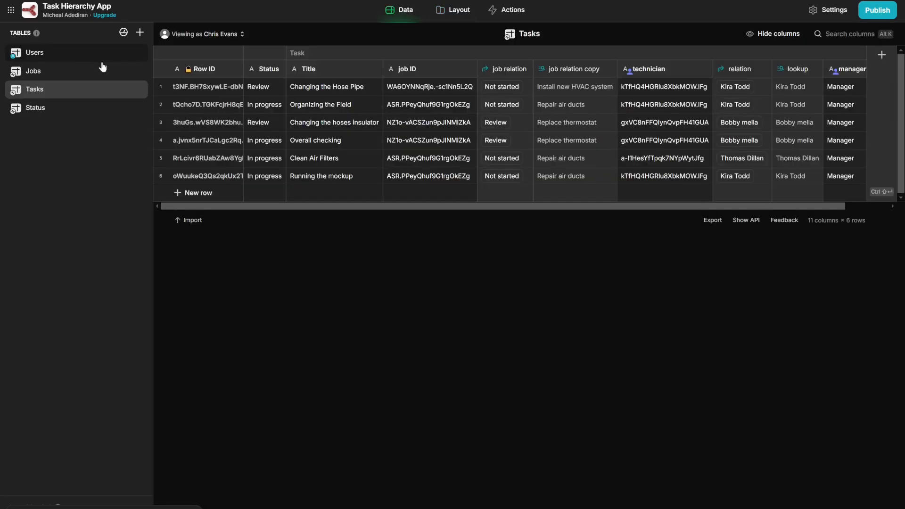
{"action": "left_click", "coordinate": [212, 34]}
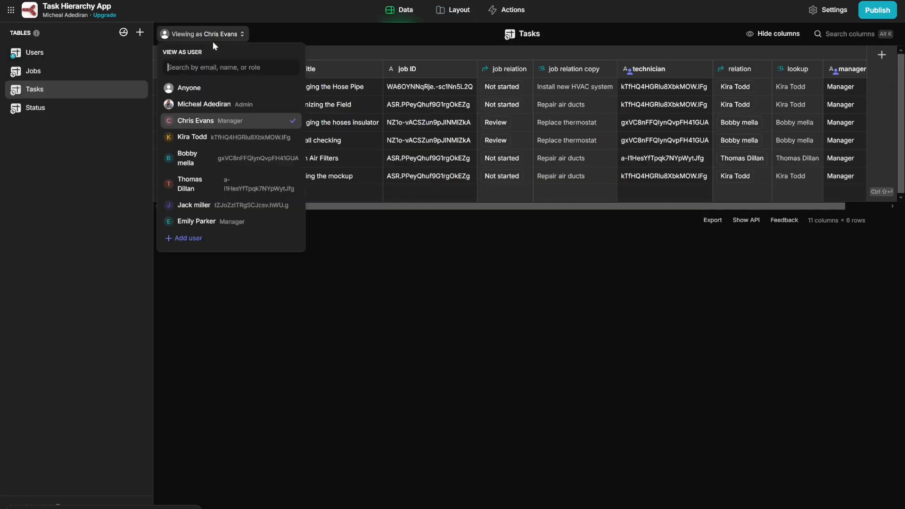
{"action": "left_click", "coordinate": [213, 141]}
{"action": "left_click", "coordinate": [452, 293]}
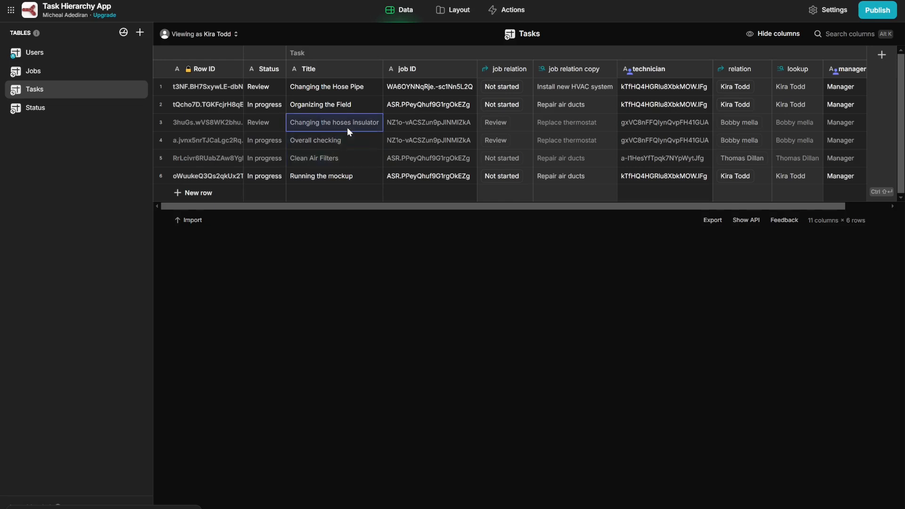
{"action": "double_click", "coordinate": [325, 140]}
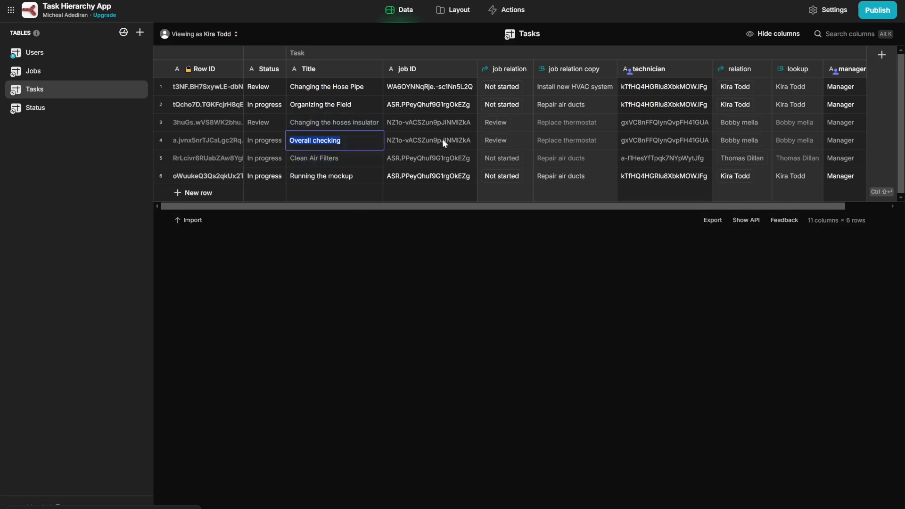
{"action": "left_click", "coordinate": [346, 143]}
{"action": "left_click", "coordinate": [412, 126]}
{"action": "left_click", "coordinate": [426, 142]}
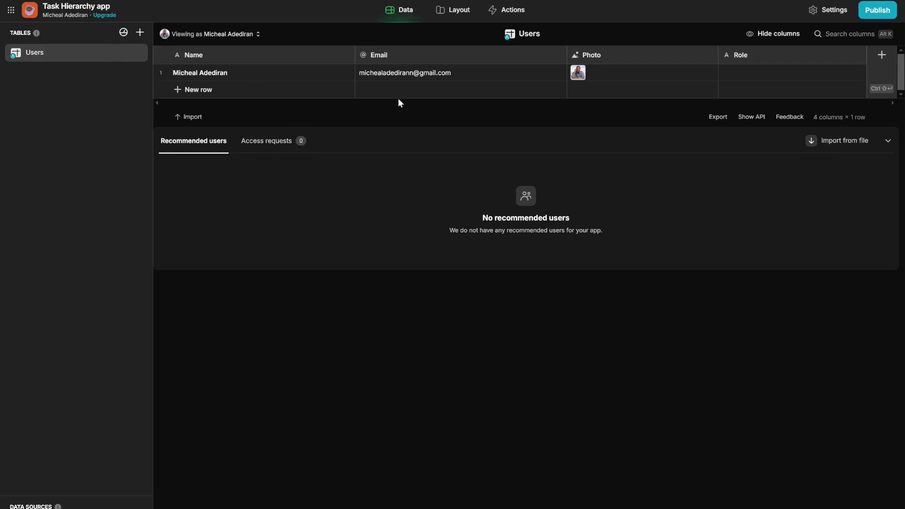
- Add a Row ID column to the Users table by duplicating the Name column and setting the copy's type to Row ID
{"action": "left_click", "coordinate": [295, 60]}
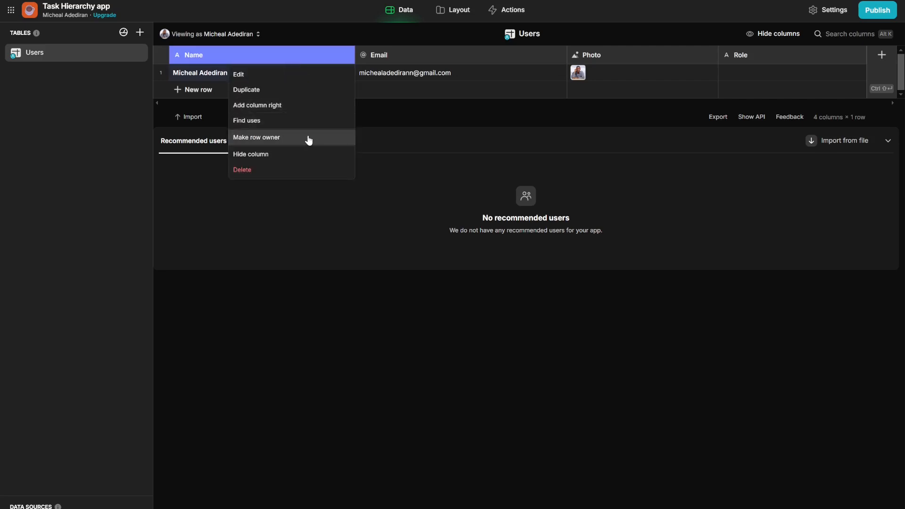
{"action": "left_click", "coordinate": [298, 92]}
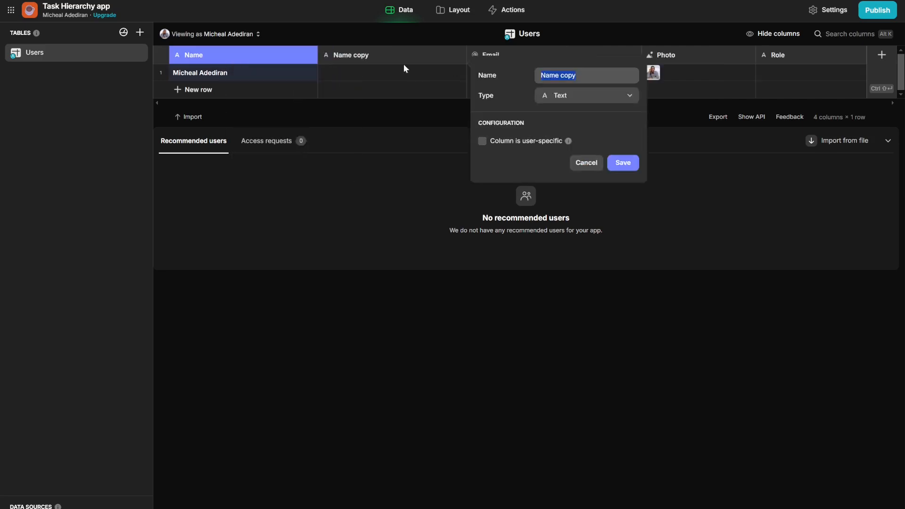
{"action": "left_click", "coordinate": [549, 93]}
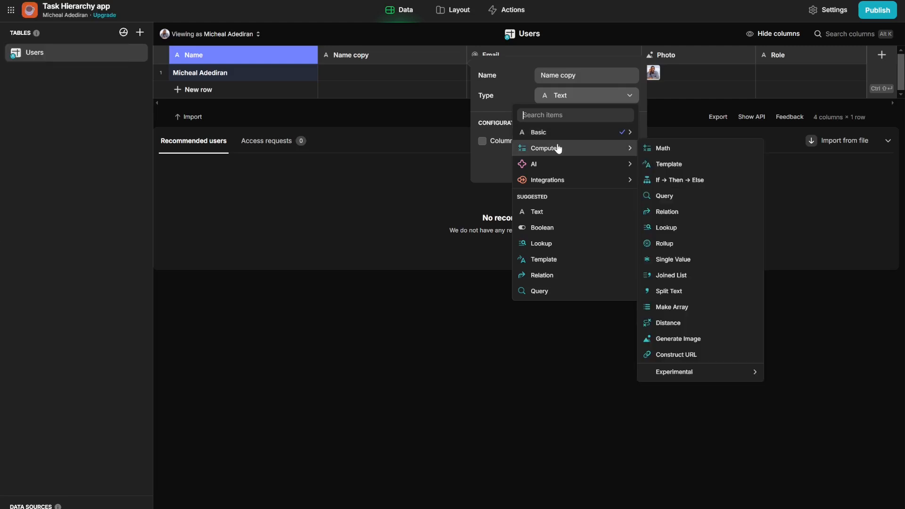
{"action": "mouse_move", "coordinate": [557, 135]}
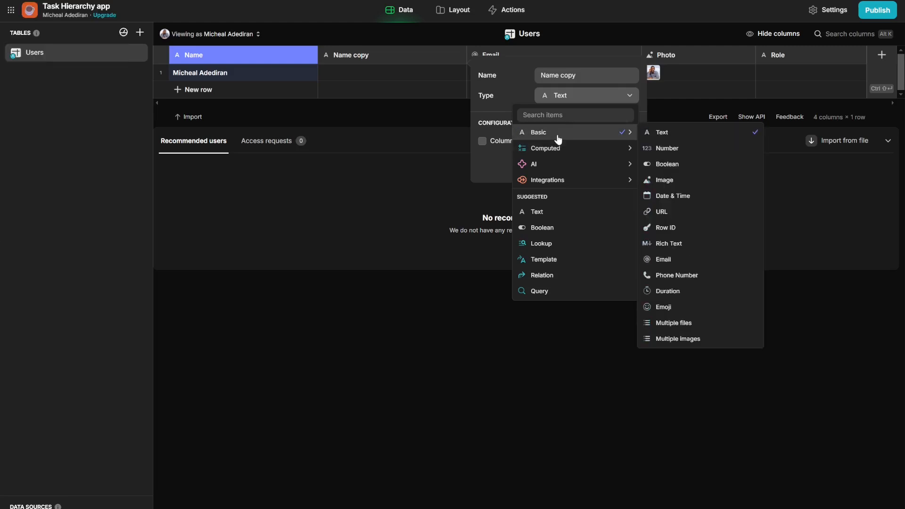
{"action": "left_click", "coordinate": [670, 229]}
{"action": "left_click", "coordinate": [634, 142]}
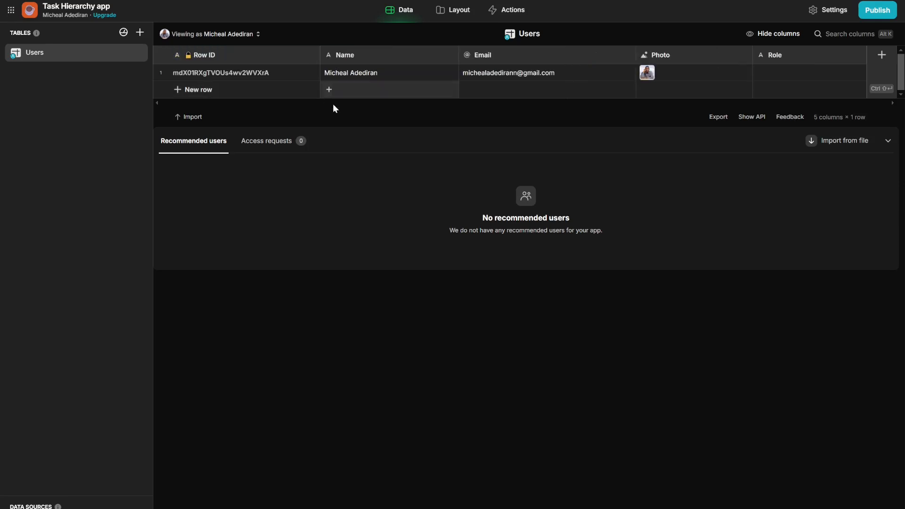
- Inspect the email address and the row ID of the only user in the Users table
{"action": "left_click", "coordinate": [485, 73]}
{"action": "left_click", "coordinate": [496, 74]}
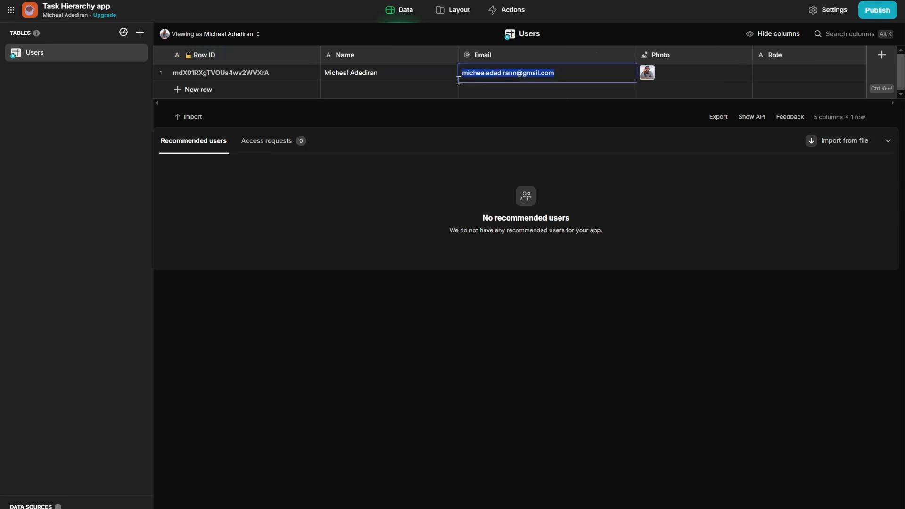
{"action": "left_click", "coordinate": [525, 73]}
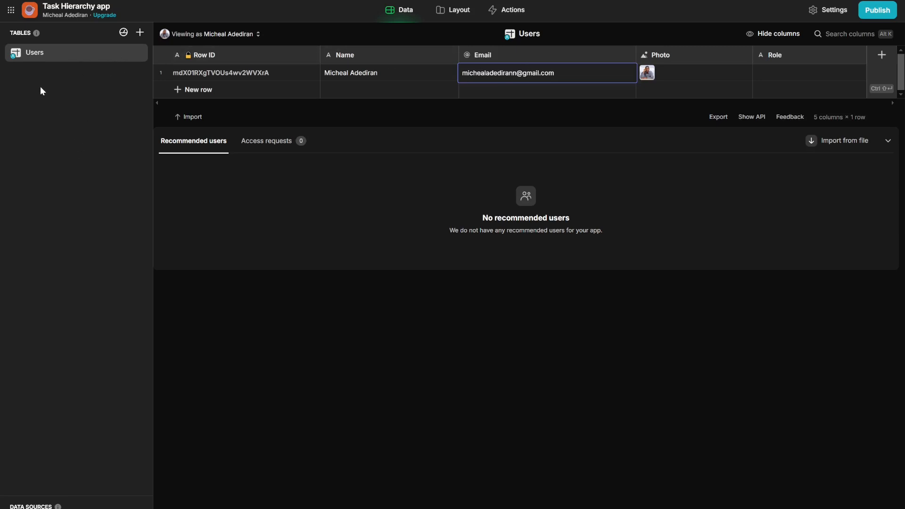
{"action": "double_click", "coordinate": [494, 72]}
{"action": "left_click", "coordinate": [494, 72]}
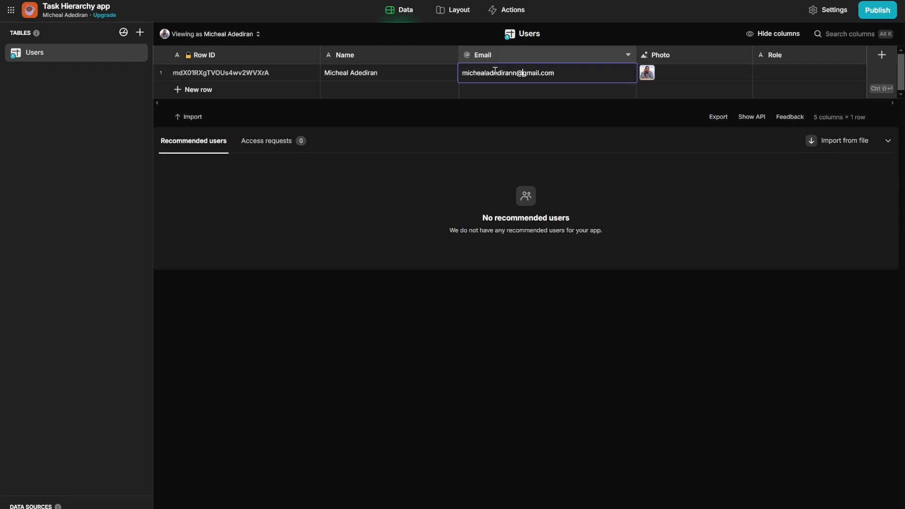
{"action": "left_click", "coordinate": [269, 75]}
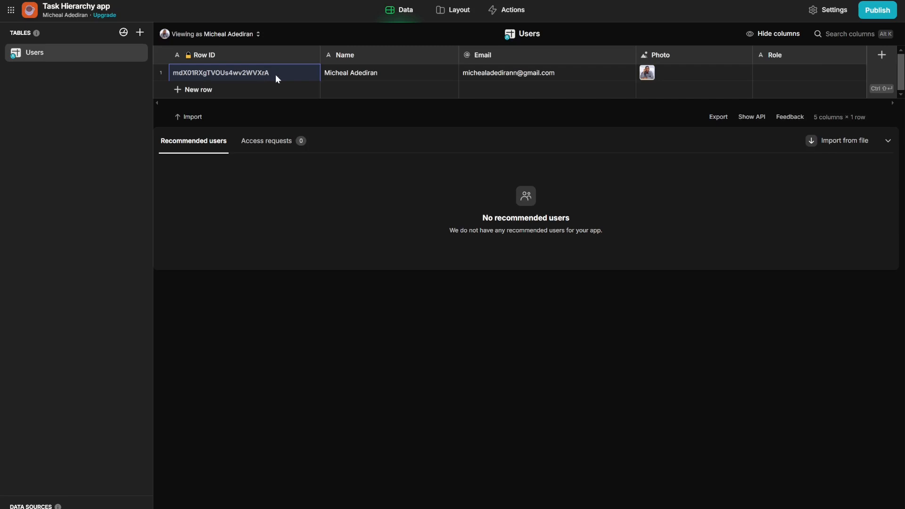
- Review the Jobs and Tasks tables, including the Row ID column in Jobs
{"action": "left_click", "coordinate": [62, 72]}
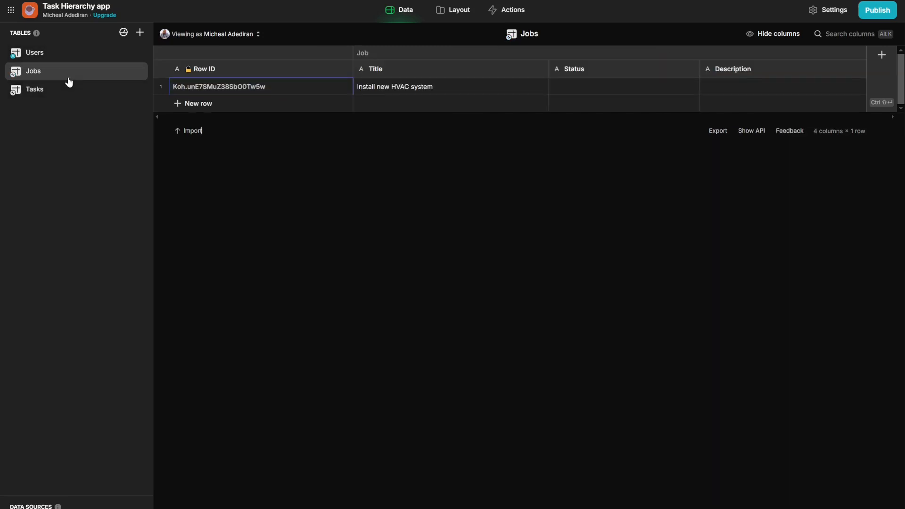
{"action": "left_click", "coordinate": [67, 92]}
{"action": "left_click", "coordinate": [66, 75]}
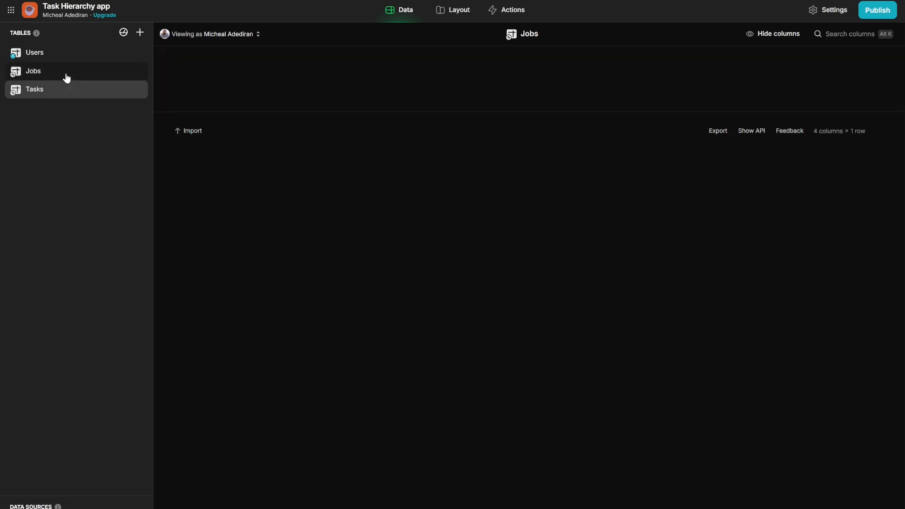
{"action": "left_click", "coordinate": [265, 74]}
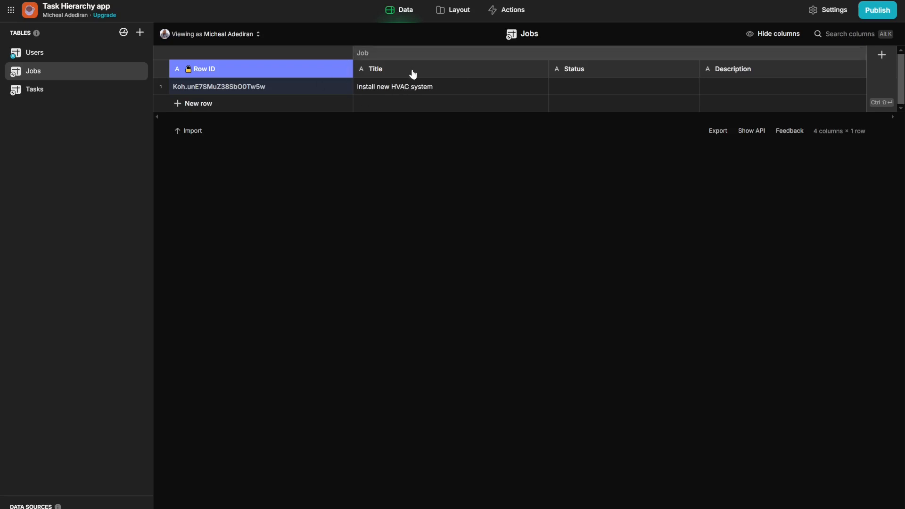
- Inspect the name and type settings of the Title, Status and Description columns in the Jobs table
{"action": "double_click", "coordinate": [442, 69]}
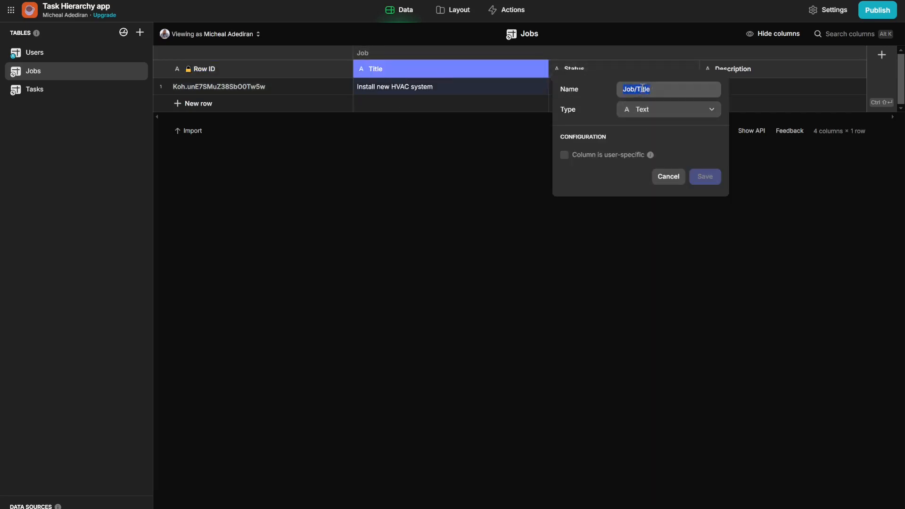
{"action": "left_click", "coordinate": [671, 174]}
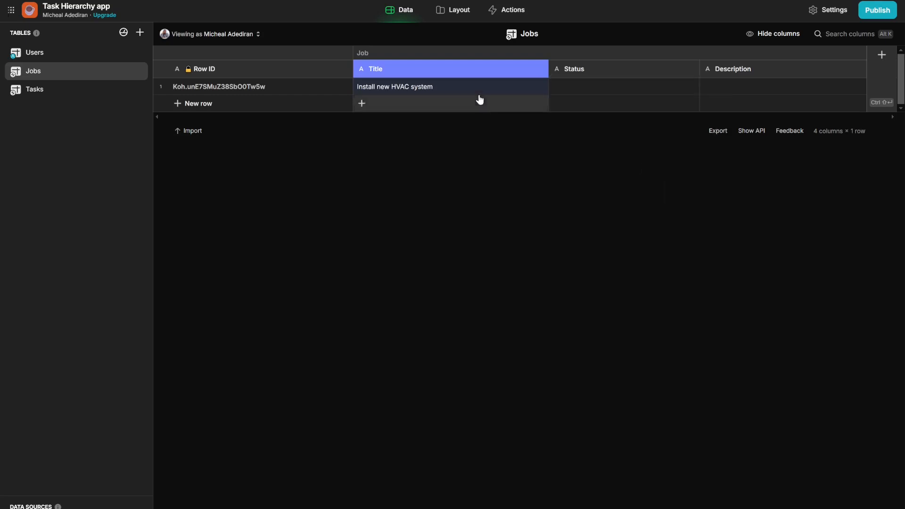
{"action": "left_click", "coordinate": [576, 67]}
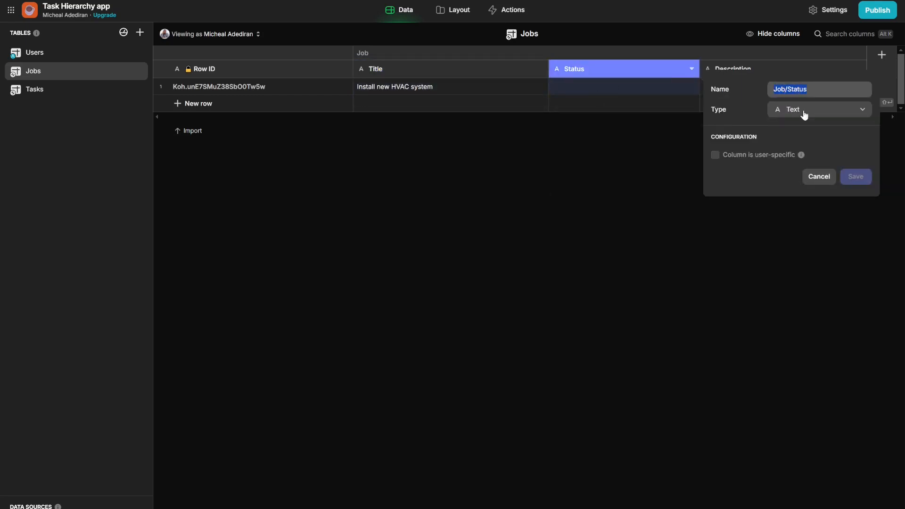
{"action": "left_click", "coordinate": [819, 176]}
{"action": "left_click", "coordinate": [733, 70]}
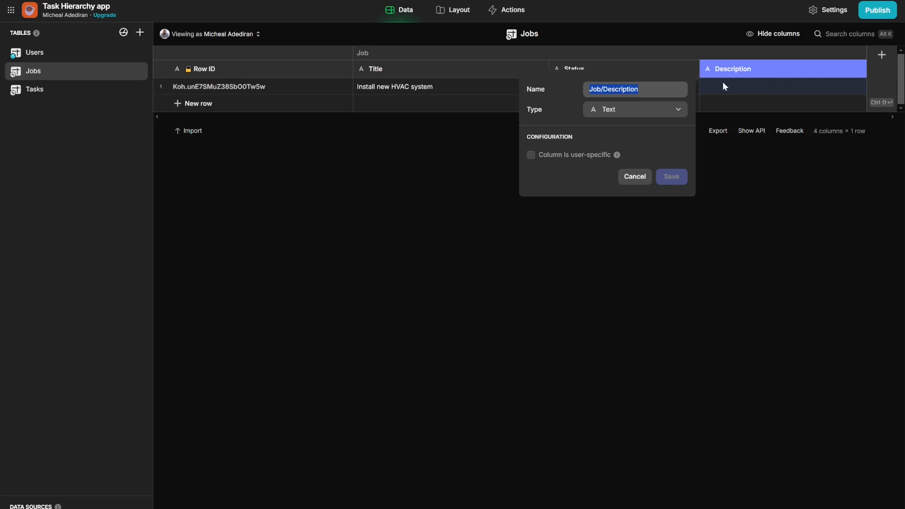
{"action": "left_click", "coordinate": [635, 177]}
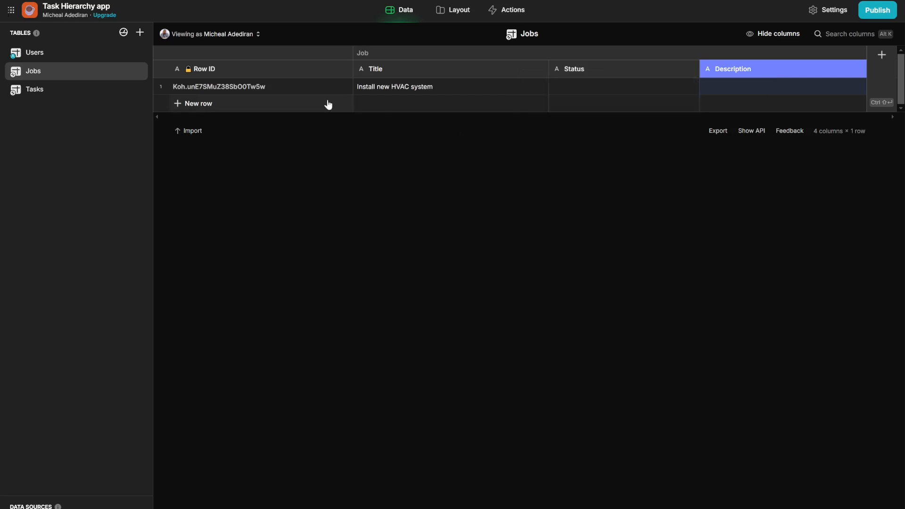
- In the Tasks table, examine the Row ID column and the settings of the Title and Status columns
{"action": "left_click", "coordinate": [67, 96]}
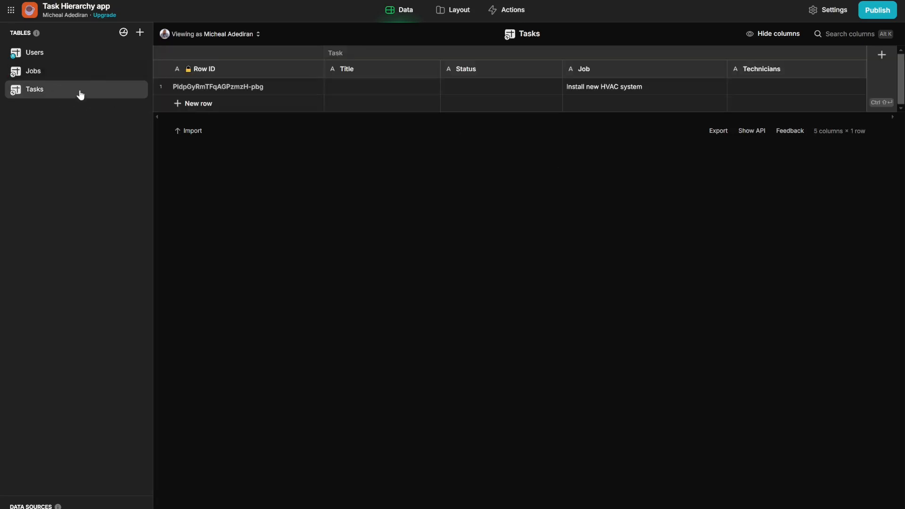
{"action": "left_click", "coordinate": [213, 71]}
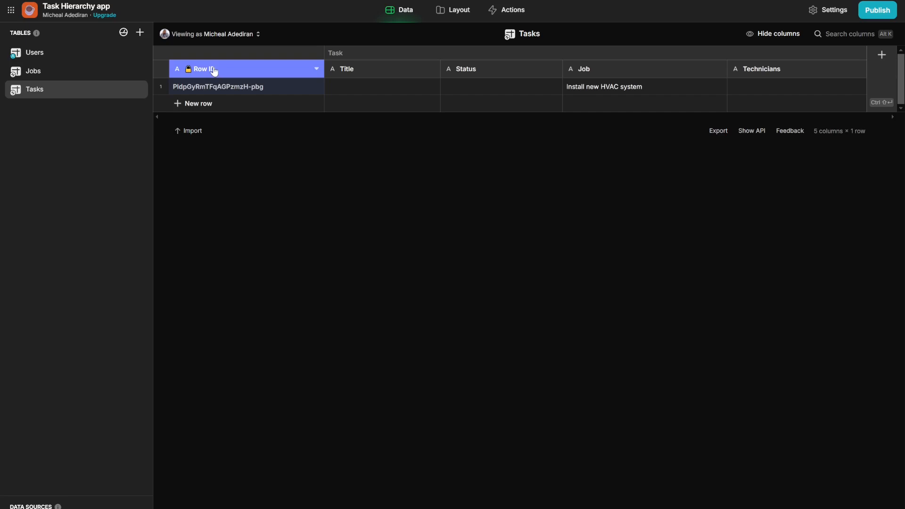
{"action": "left_click", "coordinate": [353, 69]}
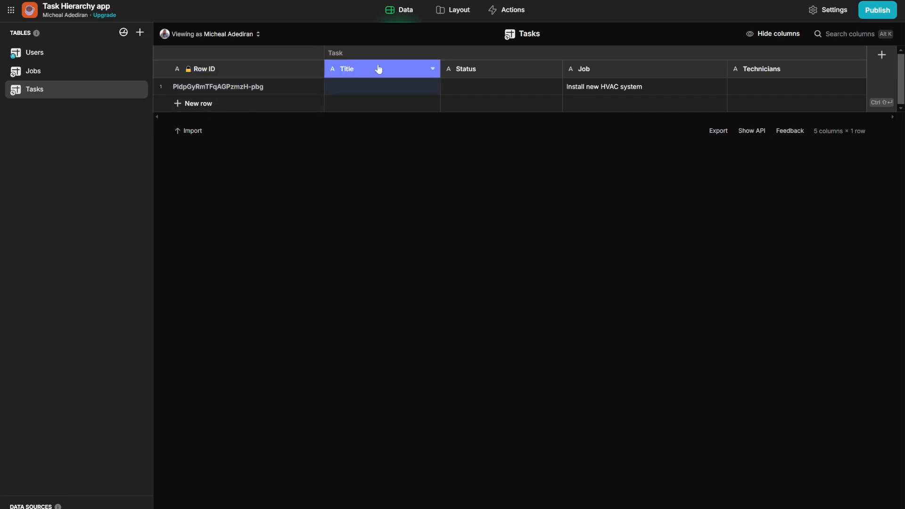
{"action": "left_click", "coordinate": [379, 69]}
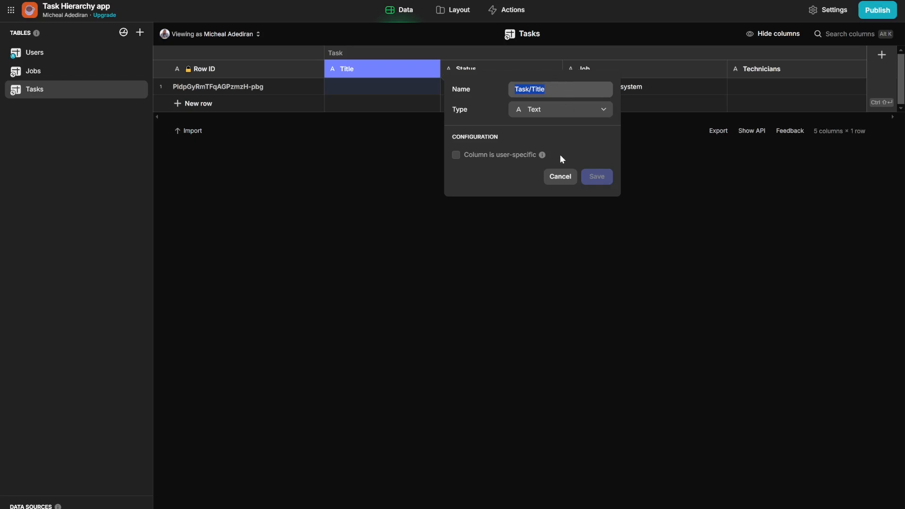
{"action": "left_click", "coordinate": [560, 176]}
{"action": "left_click", "coordinate": [488, 72]}
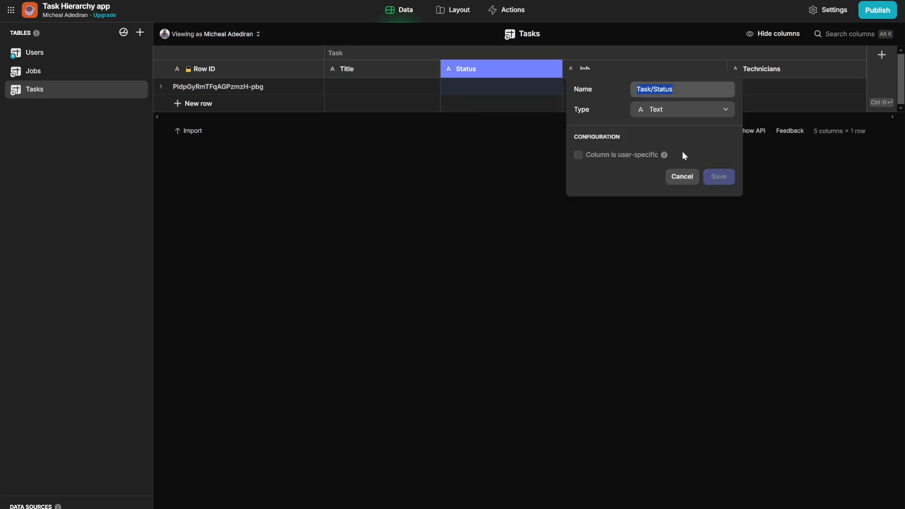
{"action": "left_click", "coordinate": [683, 177]}
- Inspect the Job value of the Tasks row and the settings of the Job and Technicians columns
{"action": "left_click", "coordinate": [635, 86]}
{"action": "left_click", "coordinate": [635, 87]}
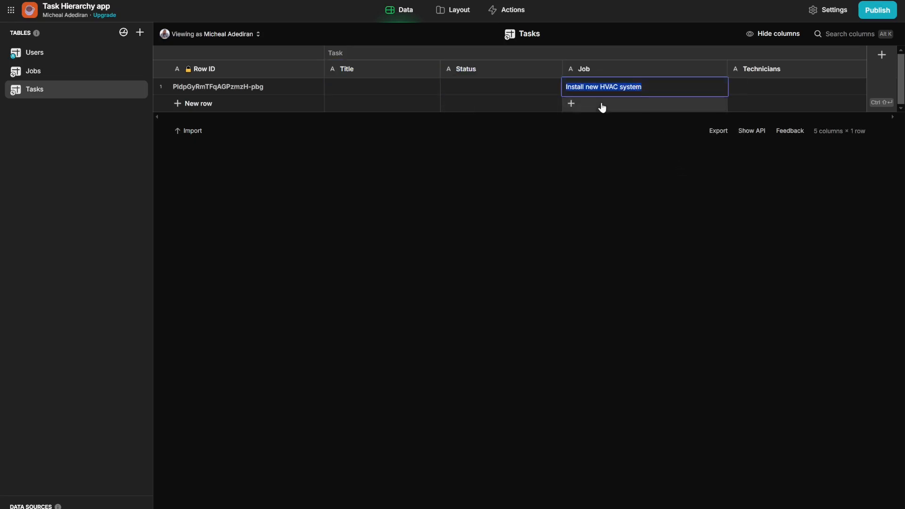
{"action": "left_click", "coordinate": [596, 73]}
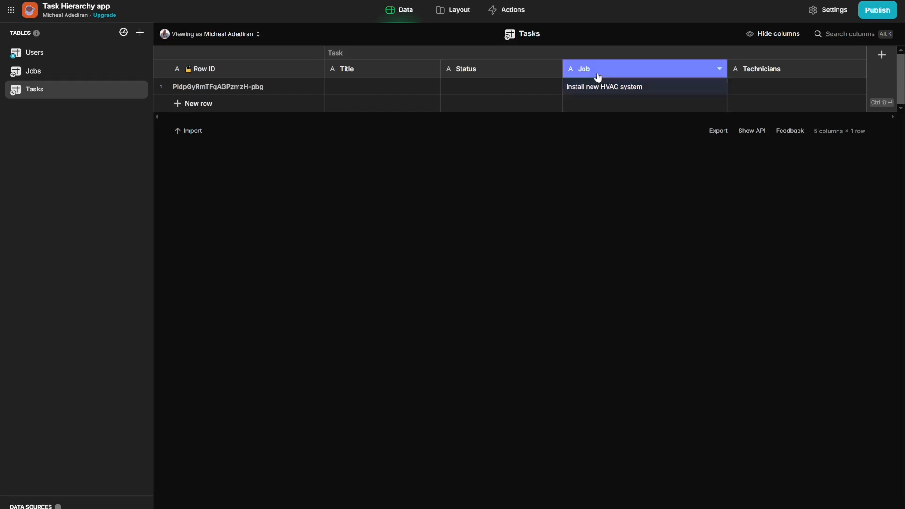
{"action": "left_click", "coordinate": [618, 69]}
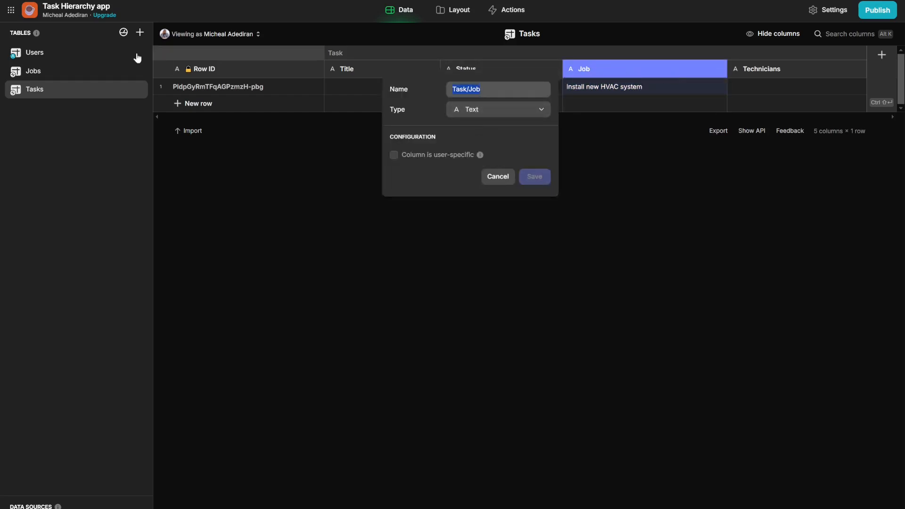
{"action": "left_click", "coordinate": [495, 178]}
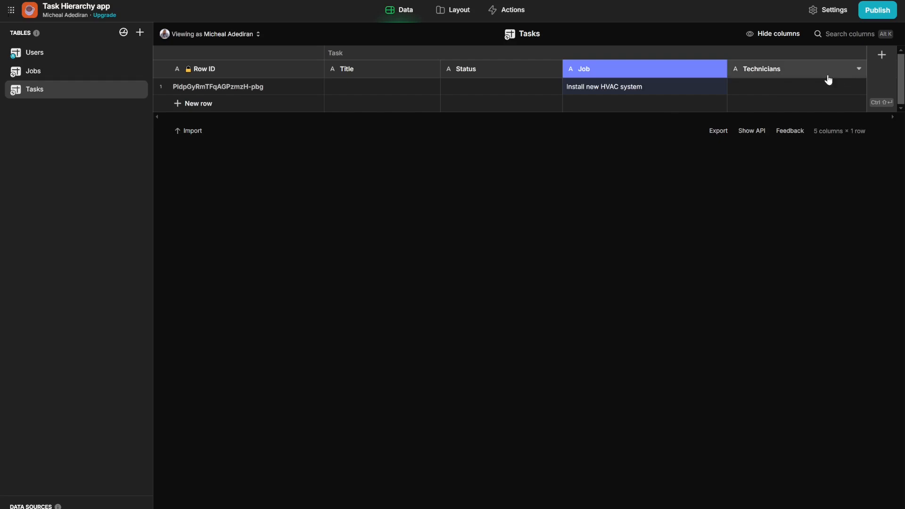
{"action": "left_click", "coordinate": [810, 75]}
{"action": "left_click", "coordinate": [811, 75]}
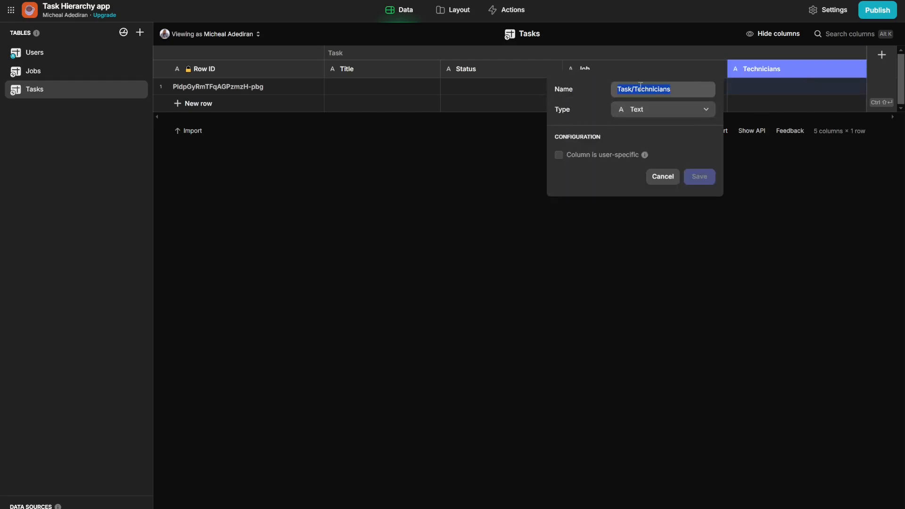
{"action": "left_click", "coordinate": [665, 177]}
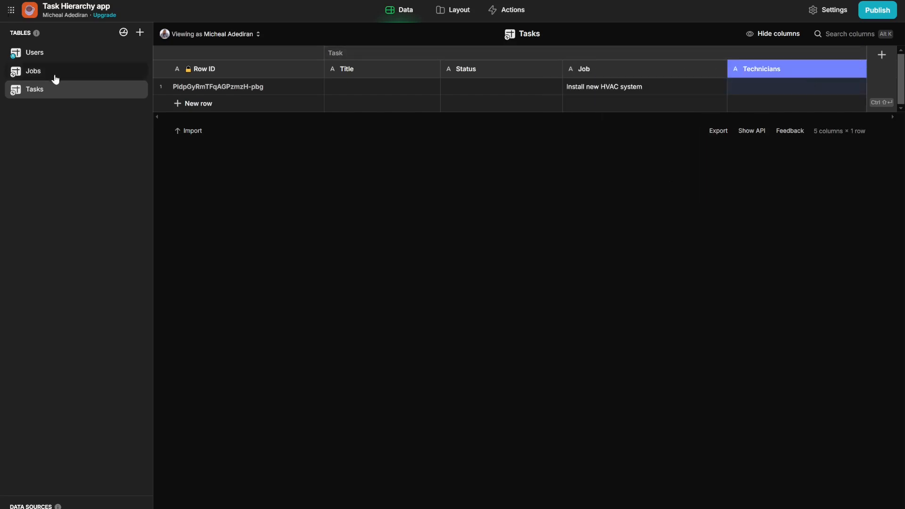
- Compare the job title in the Jobs table with the Job value stored in the Tasks table
{"action": "left_click", "coordinate": [55, 77]}
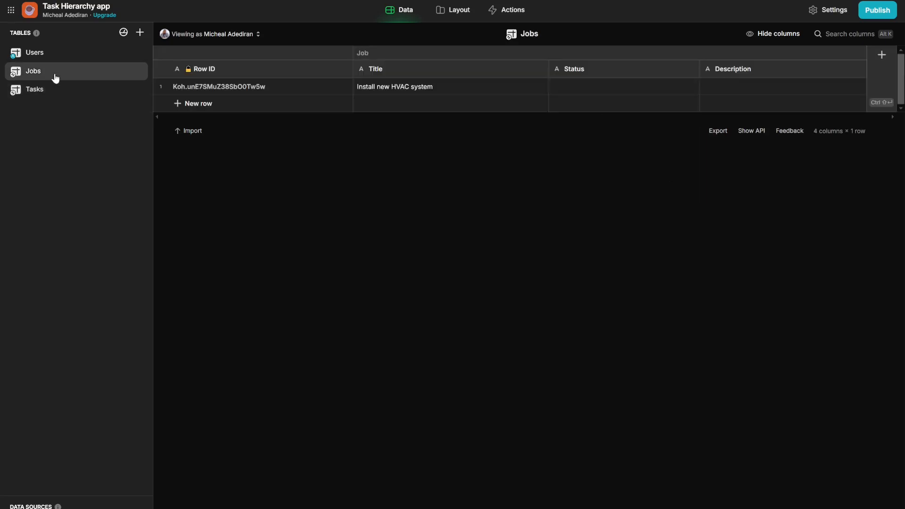
{"action": "left_click", "coordinate": [403, 89]}
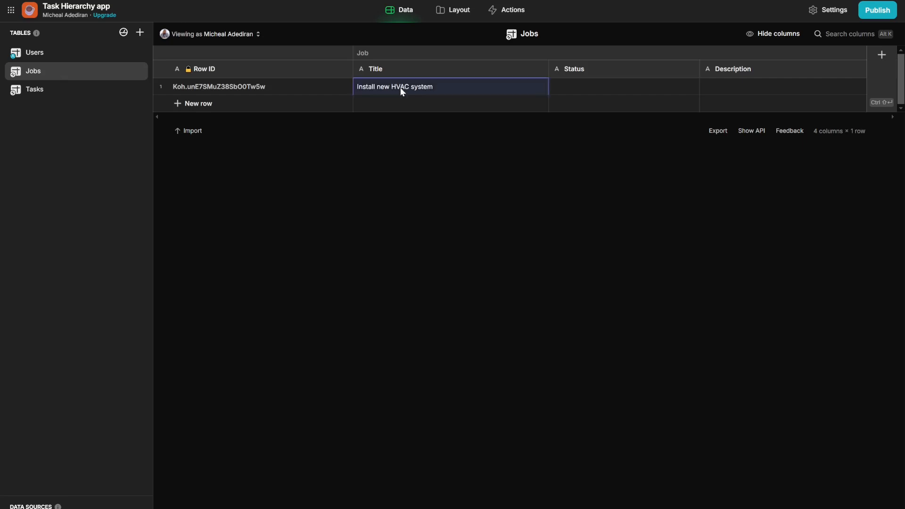
{"action": "left_click", "coordinate": [47, 96]}
{"action": "left_click", "coordinate": [584, 77]}
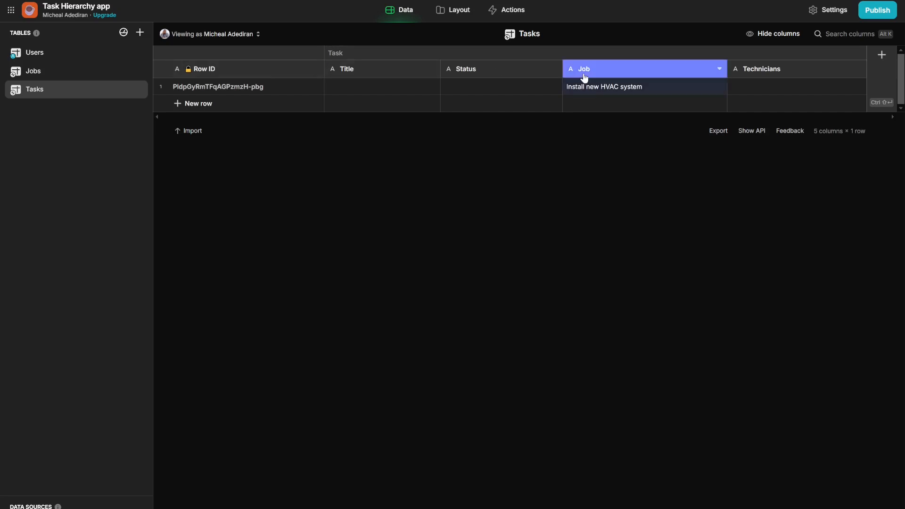
{"action": "left_click", "coordinate": [587, 89]}
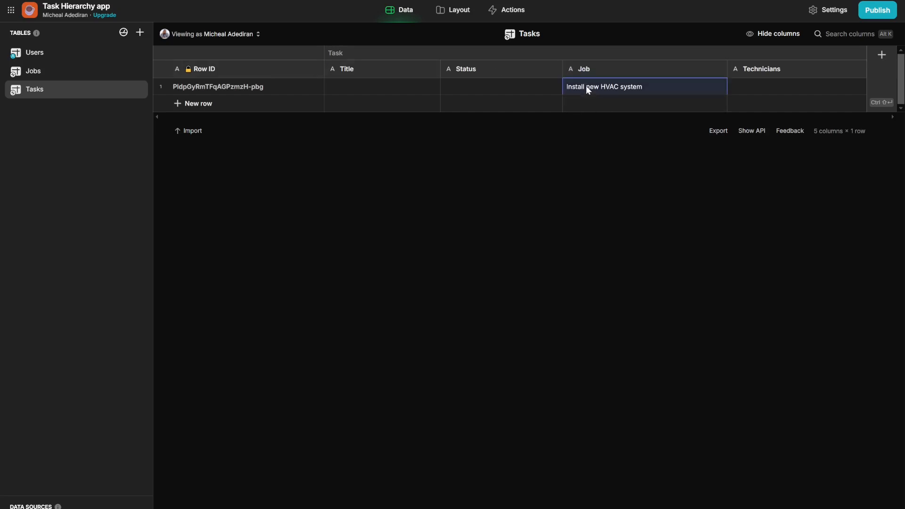
- Change the job's title in the Jobs table to "Install new HVAC system 400"
{"action": "left_click", "coordinate": [56, 73]}
{"action": "double_click", "coordinate": [444, 86]}
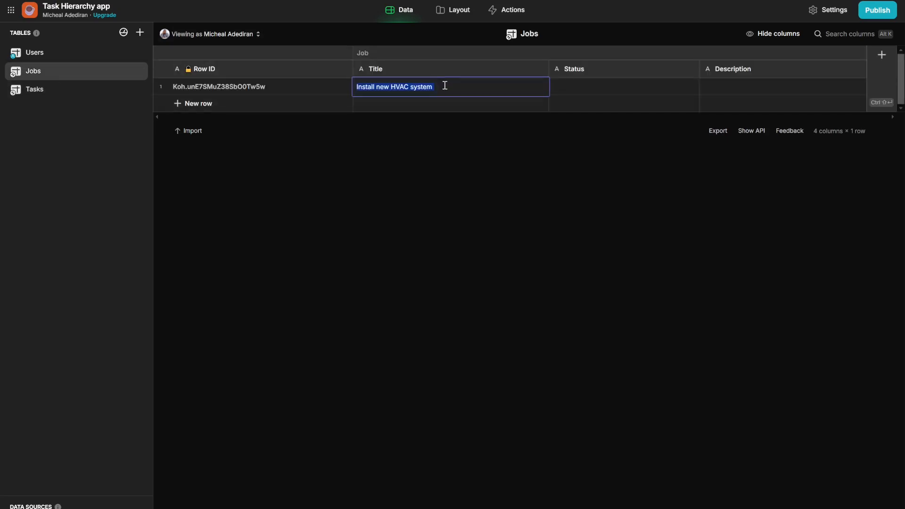
{"action": "left_click", "coordinate": [444, 85]}
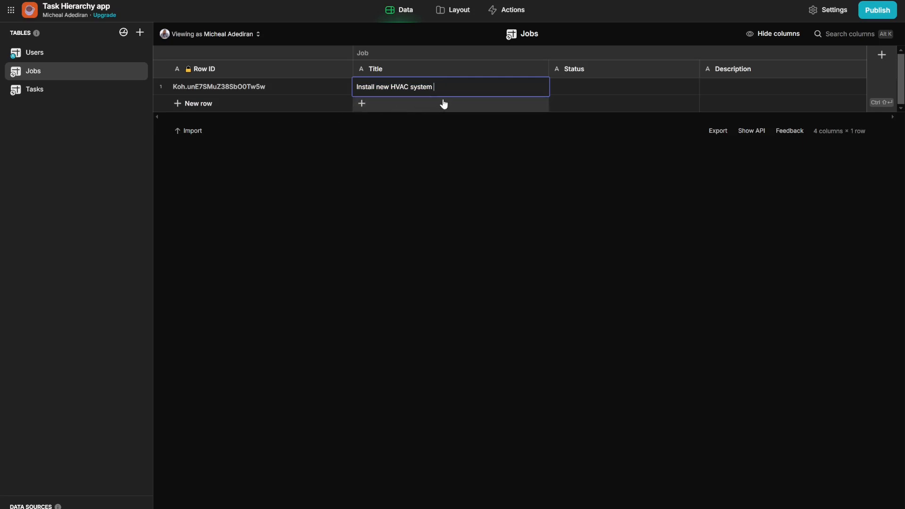
{"action": "key", "text": "BackSpace"}
{"action": "type", "text": "m 400"}
{"action": "left_click", "coordinate": [475, 187]}
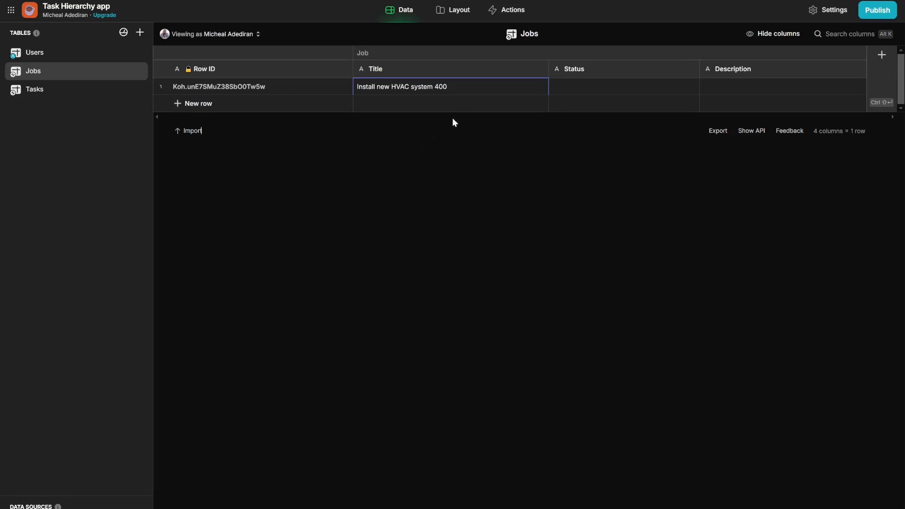
- Replace the Job value of the Tasks row with the row ID of the "Install new HVAC system 400" job
{"action": "left_click", "coordinate": [30, 93]}
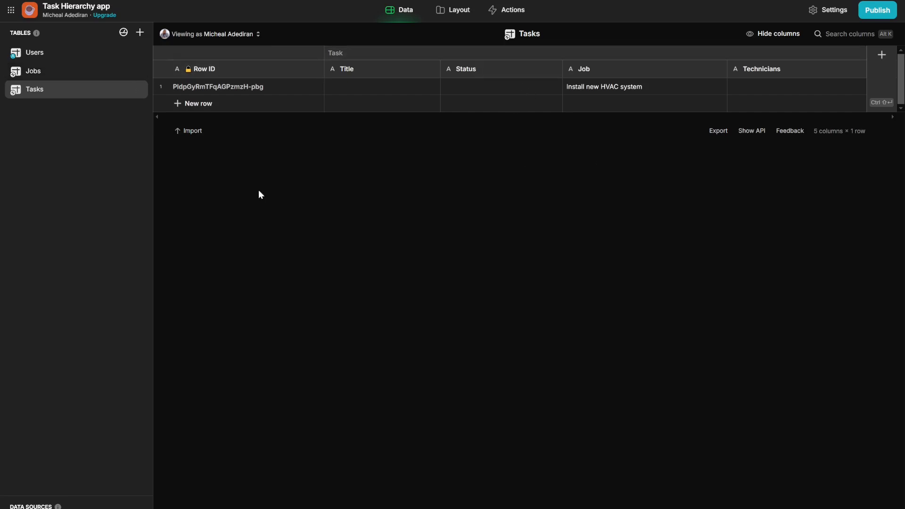
{"action": "left_click", "coordinate": [376, 74]}
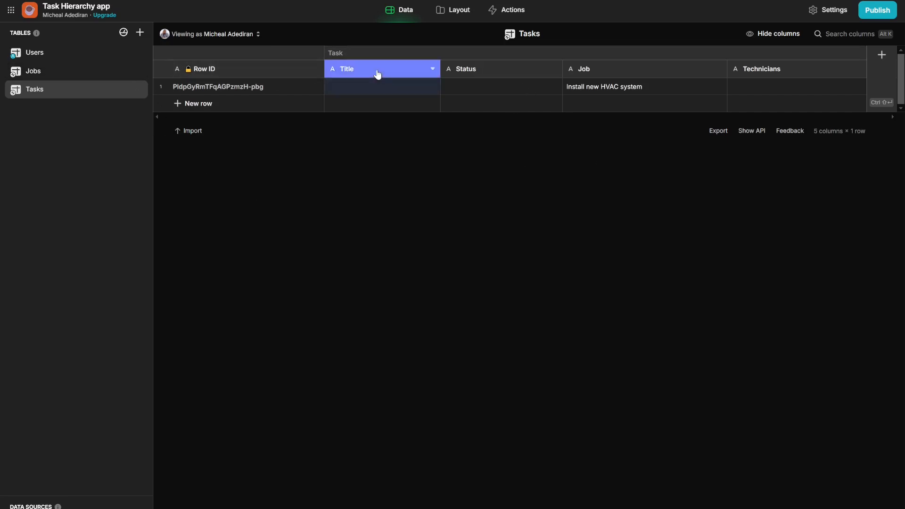
{"action": "left_click", "coordinate": [484, 78]}
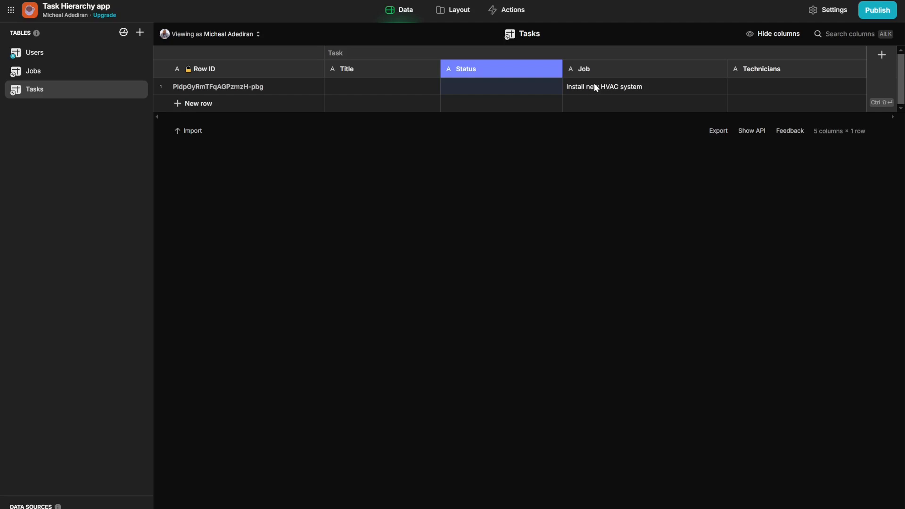
{"action": "left_click", "coordinate": [61, 73]}
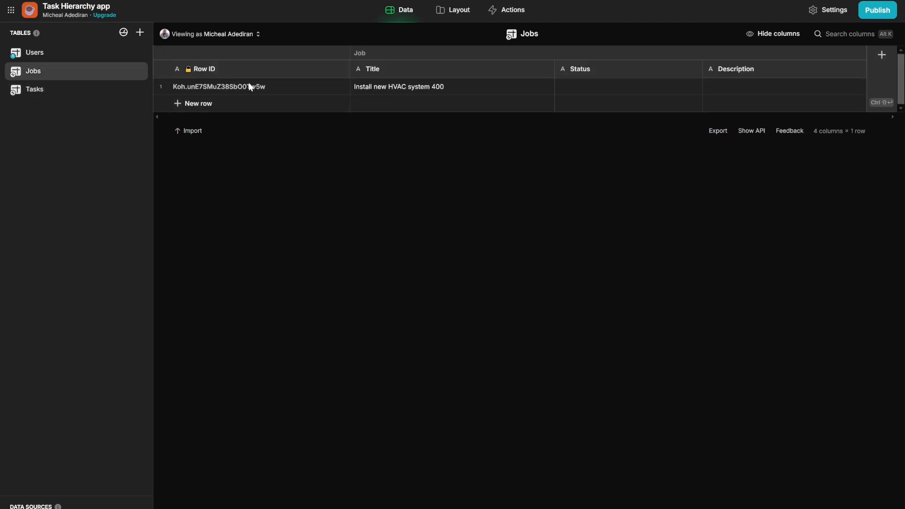
{"action": "left_click", "coordinate": [218, 90]}
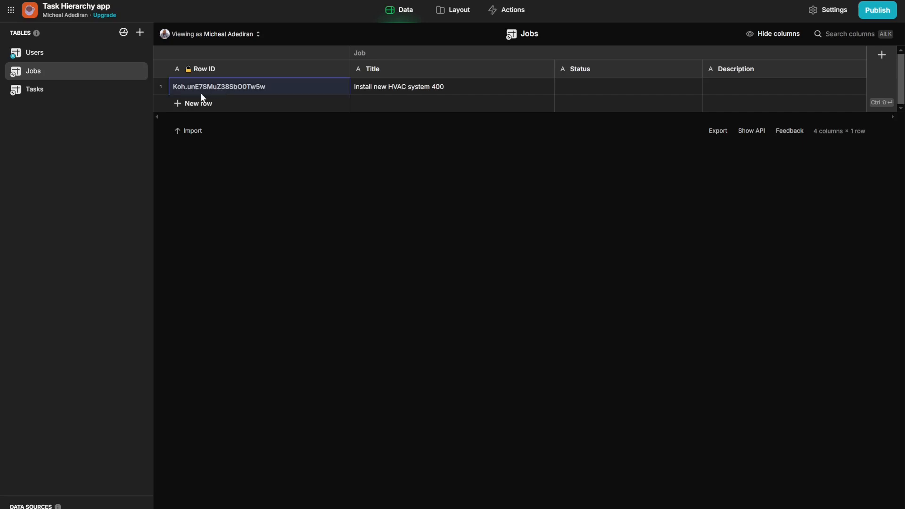
{"action": "left_click", "coordinate": [64, 93]}
{"action": "double_click", "coordinate": [587, 88]}
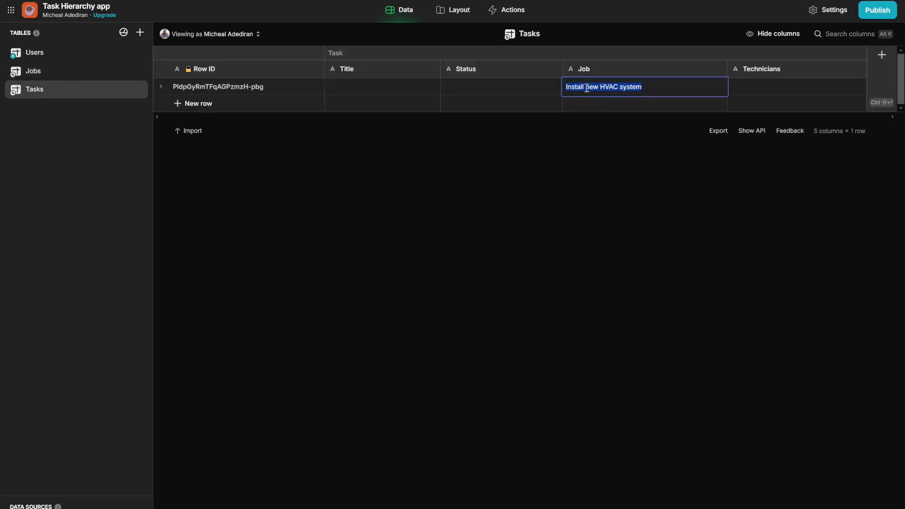
{"action": "type", "text": "Koh.unE7SMuZ38SbO0Tw5w"}
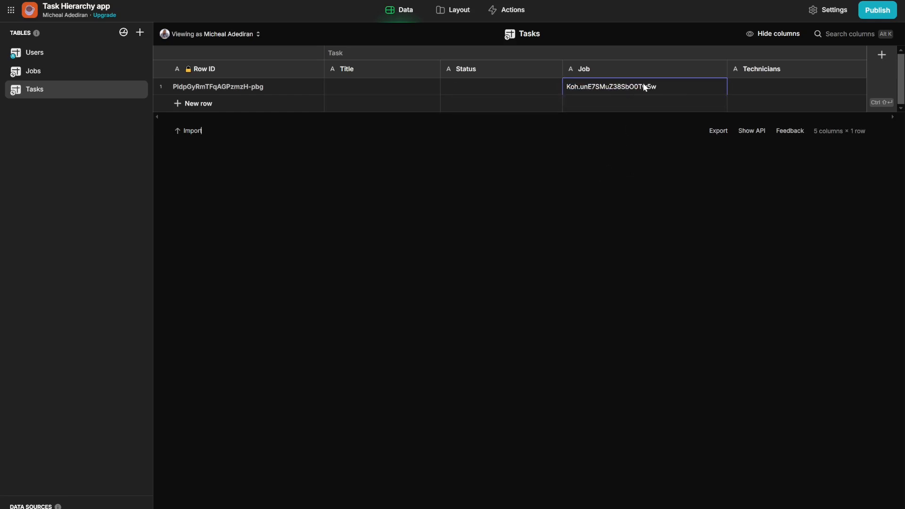
- Check the job record in Jobs, and delete the last character of the row ID in the Tasks row's Job cell
{"action": "left_click", "coordinate": [22, 71]}
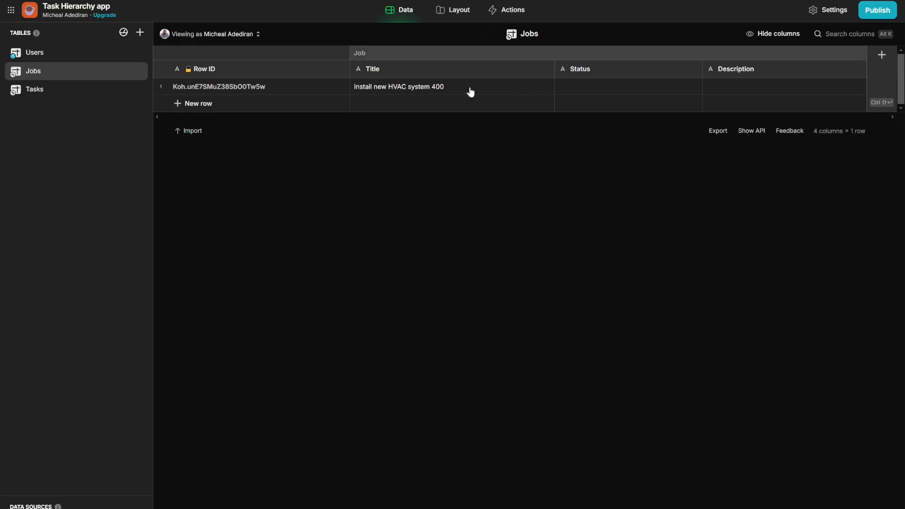
{"action": "left_click", "coordinate": [62, 94]}
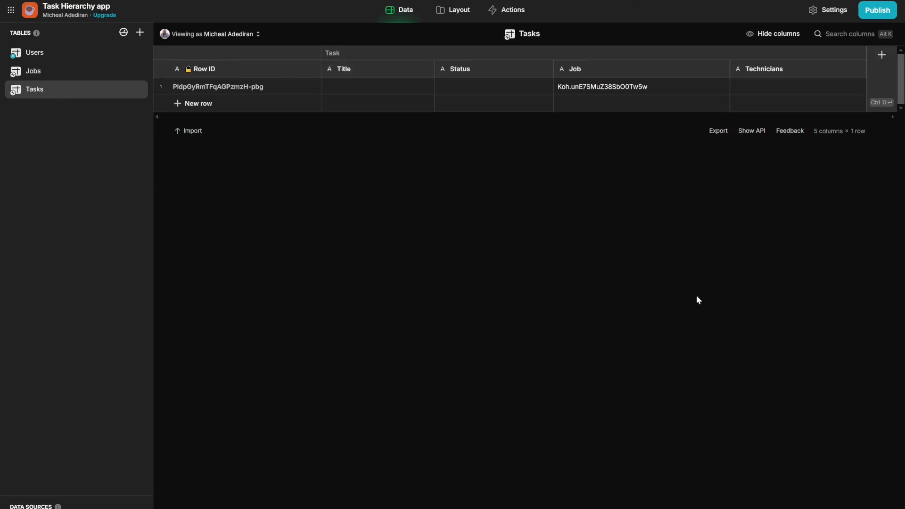
{"action": "double_click", "coordinate": [644, 86]}
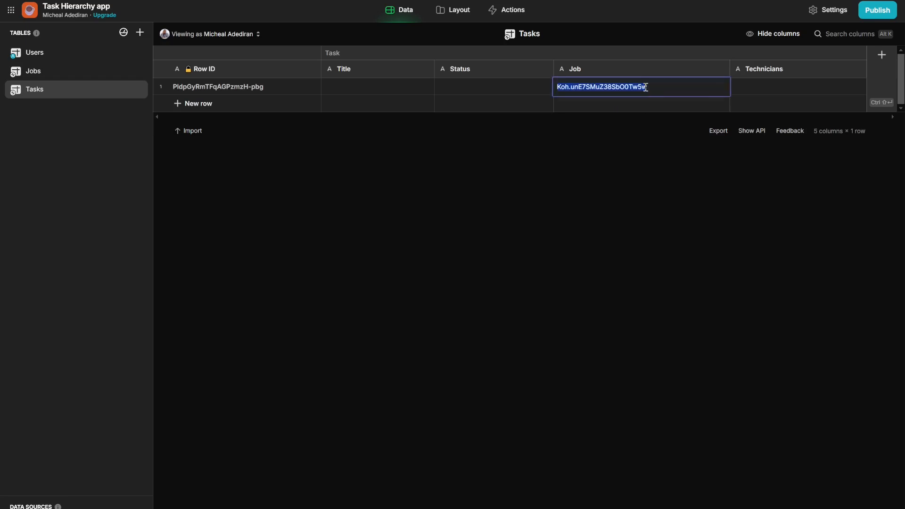
{"action": "left_click", "coordinate": [656, 86]}
{"action": "key", "text": "BackSpace"}
{"action": "key", "text": "Return"}
{"action": "double_click", "coordinate": [653, 86]}
{"action": "left_click", "coordinate": [657, 85]}
- Compare the row ID of the "Install new HVAC system 400" job in Jobs with the Job value stored in Tasks
{"action": "left_click", "coordinate": [146, 77]}
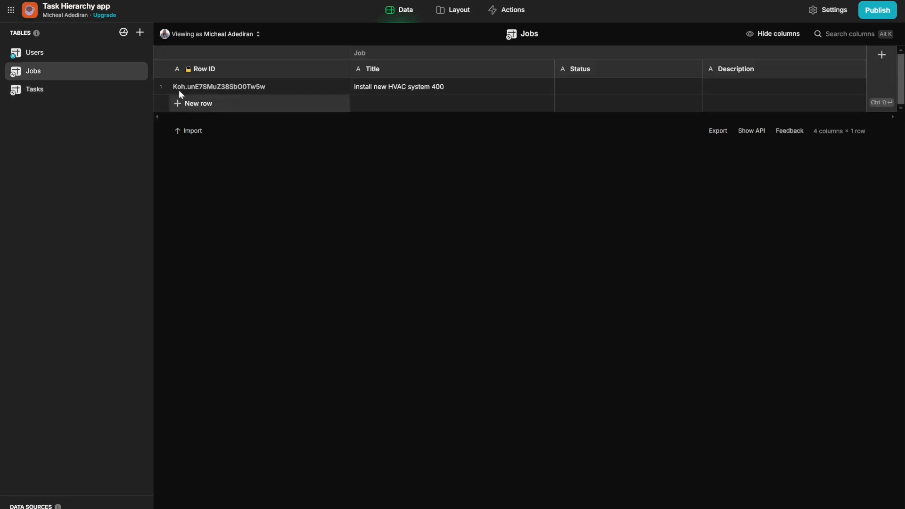
{"action": "left_click", "coordinate": [161, 86]}
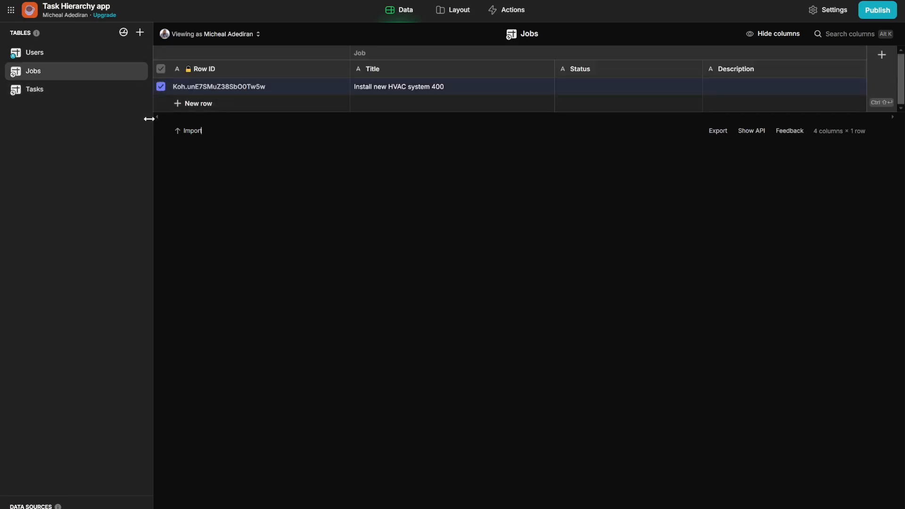
{"action": "left_click", "coordinate": [161, 86]}
{"action": "left_click", "coordinate": [91, 96]}
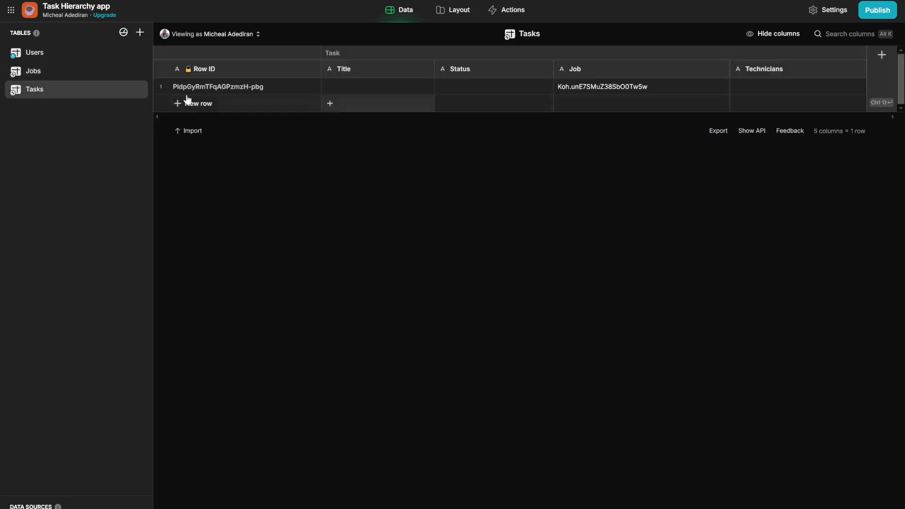
{"action": "left_click", "coordinate": [608, 89]}
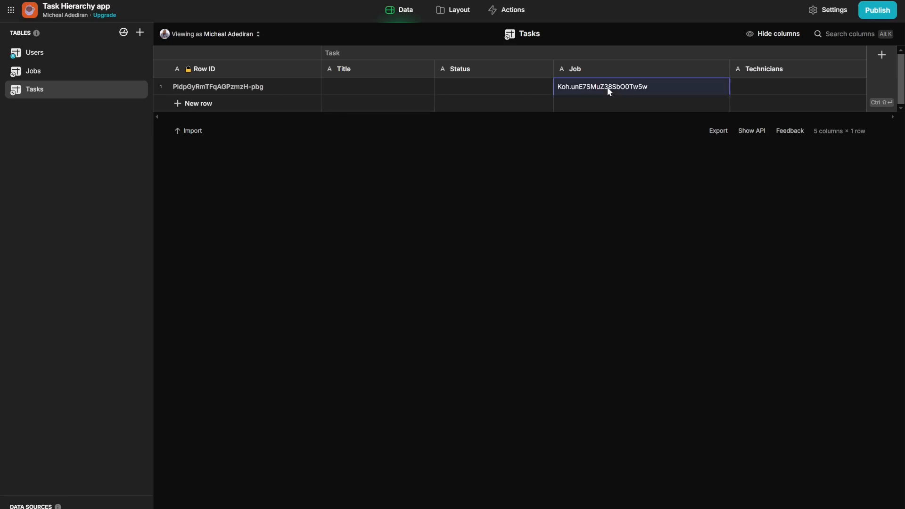
{"action": "left_click", "coordinate": [593, 85]}
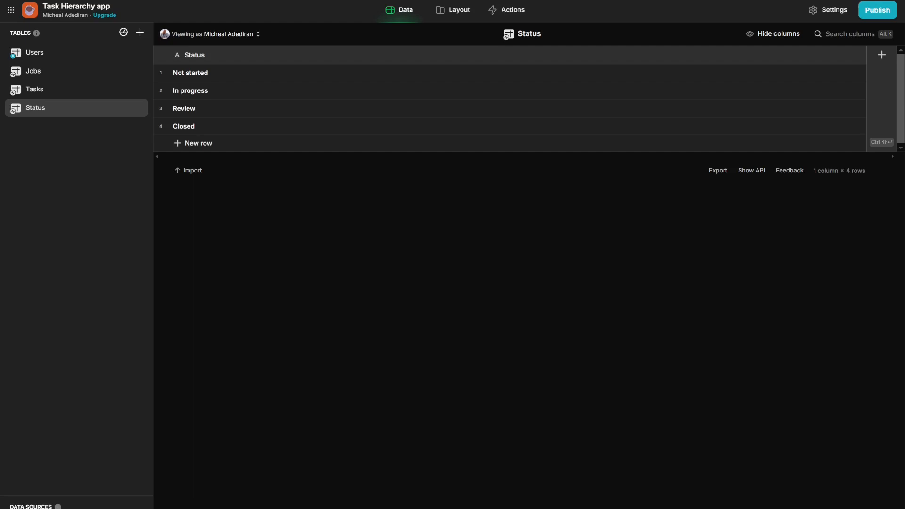
- Review the columns and records of the Jobs, Tasks and Users tables
{"action": "left_click", "coordinate": [55, 73]}
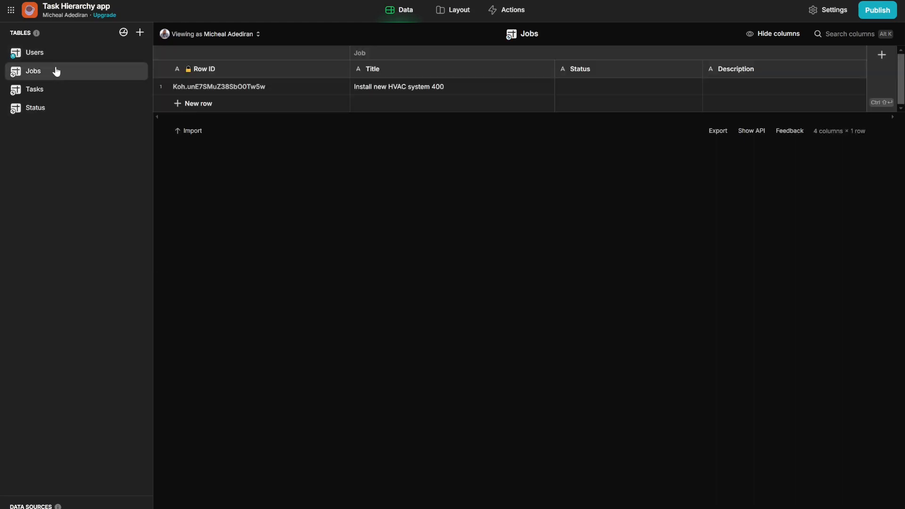
{"action": "left_click", "coordinate": [43, 94]}
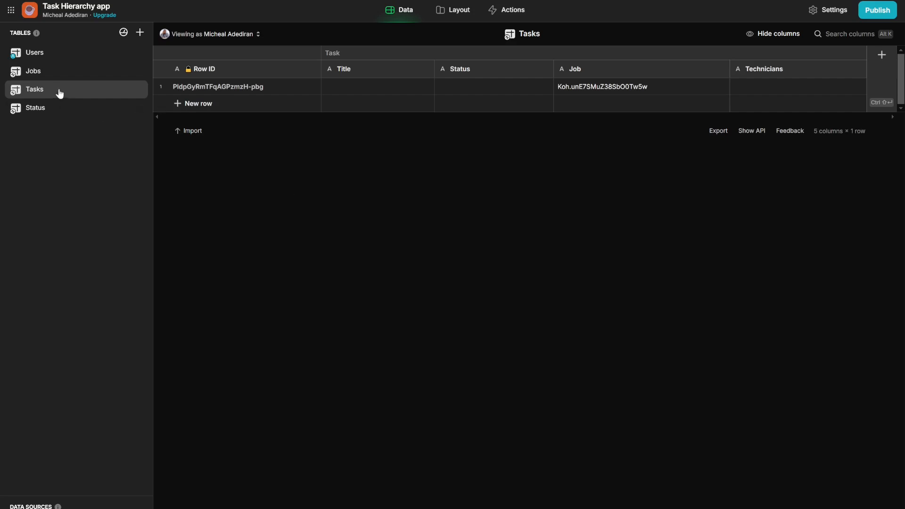
{"action": "left_click", "coordinate": [56, 57]}
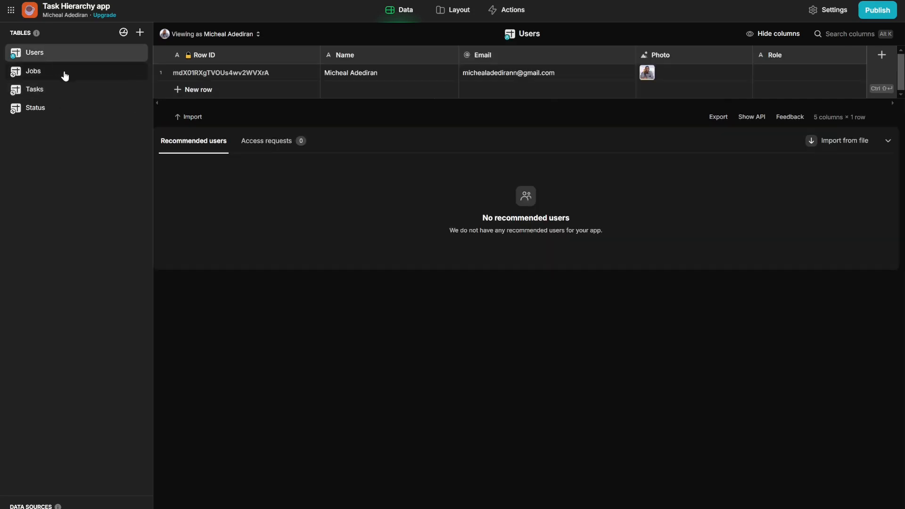
{"action": "left_click", "coordinate": [64, 75]}
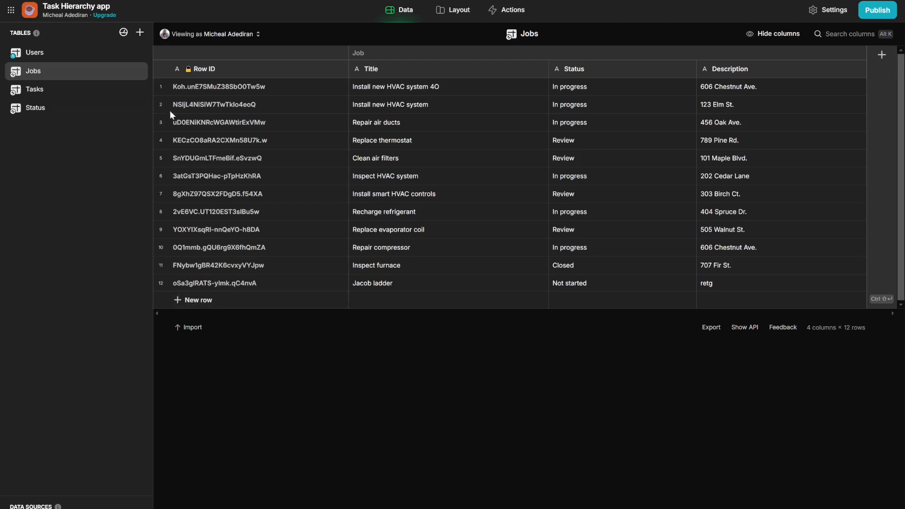
{"action": "left_click", "coordinate": [76, 89]}
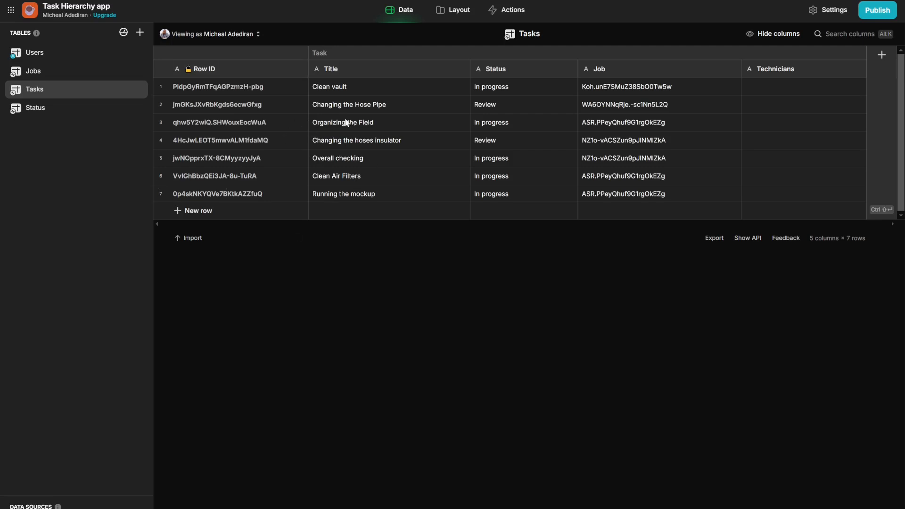
{"action": "left_click", "coordinate": [57, 54]}
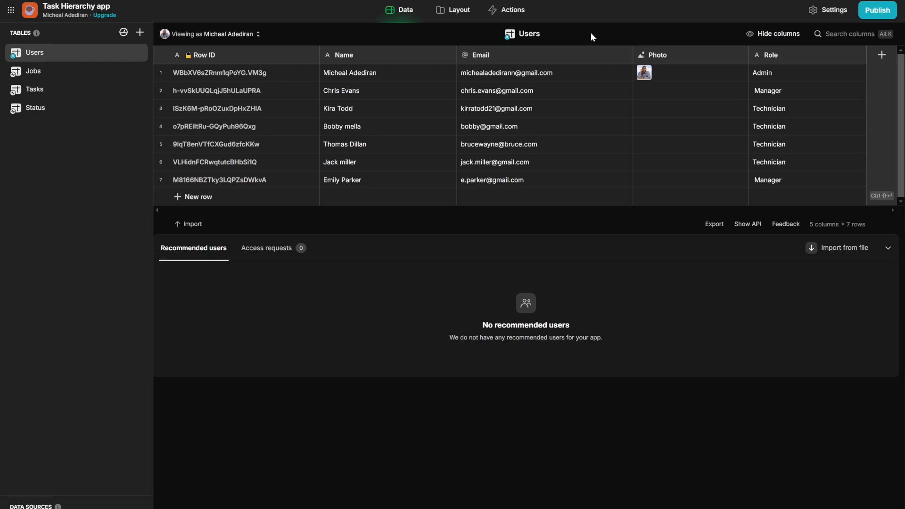
- Examine which users hold the Admin, Manager and Technician roles in the Users table
{"action": "left_click", "coordinate": [766, 75]}
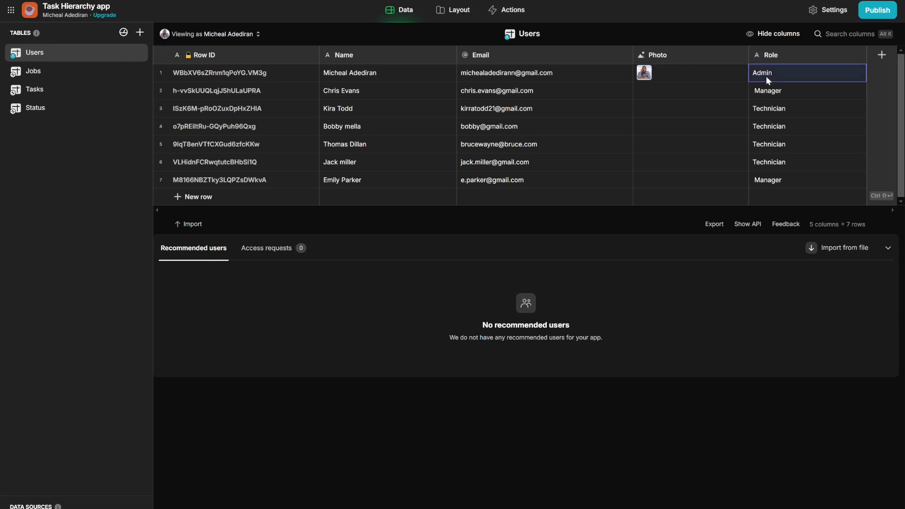
{"action": "left_click", "coordinate": [777, 84]}
{"action": "left_click", "coordinate": [776, 116]}
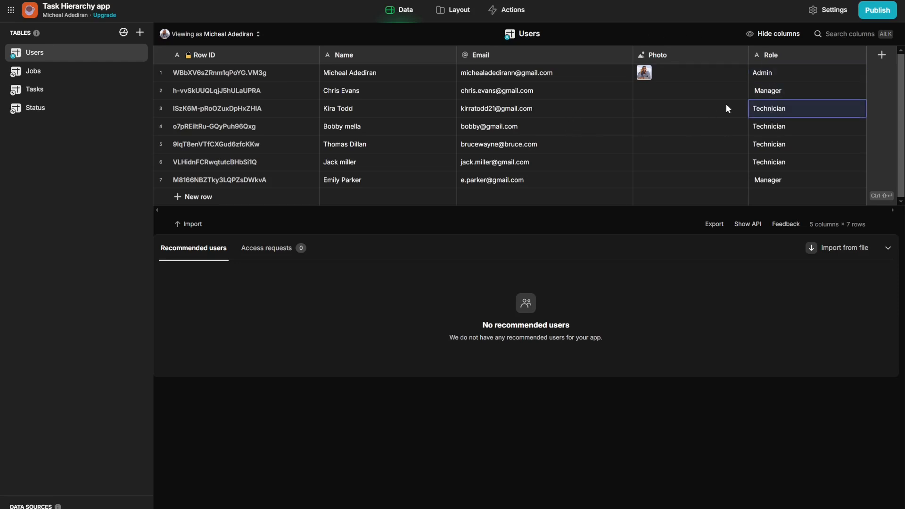
{"action": "left_click", "coordinate": [161, 109]}
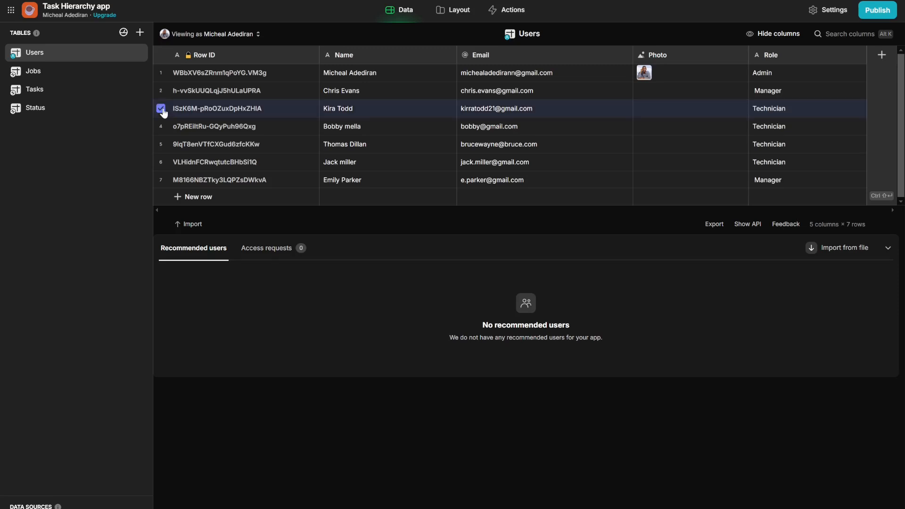
{"action": "left_click", "coordinate": [160, 91]}
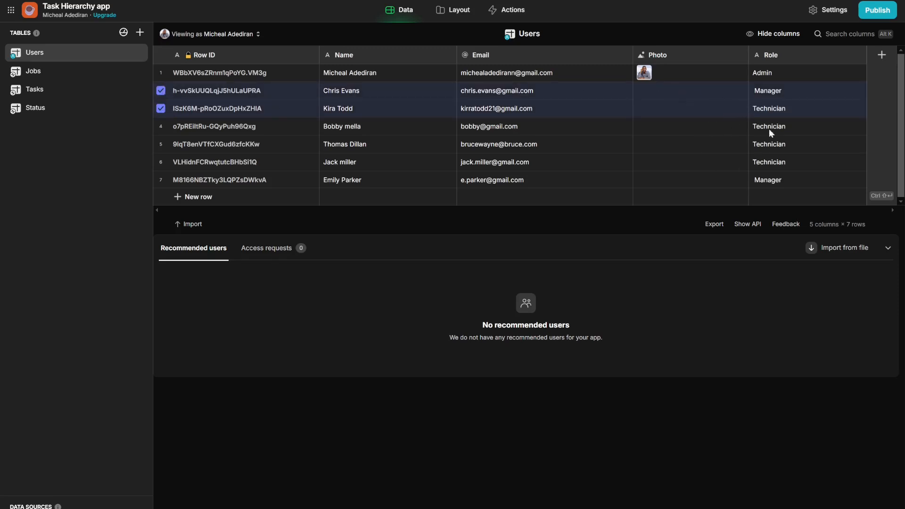
{"action": "left_click", "coordinate": [350, 73]}
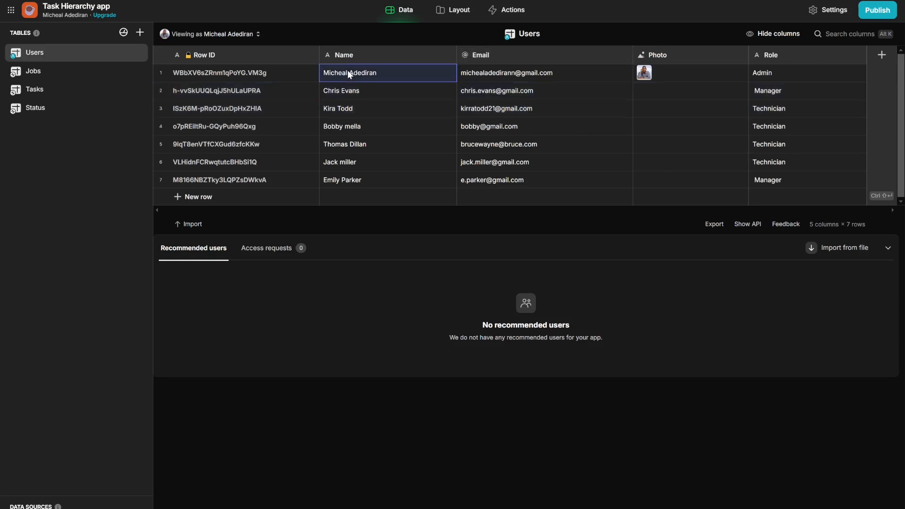
{"action": "left_click", "coordinate": [164, 74]}
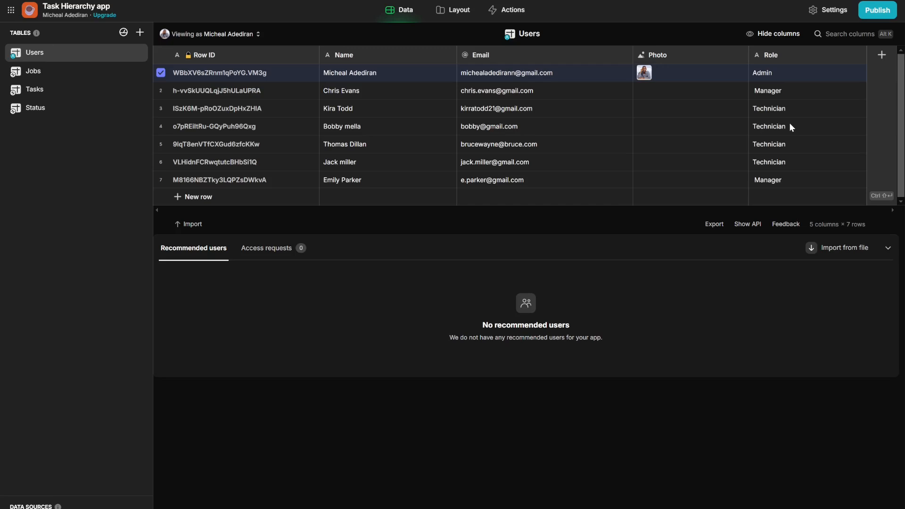
{"action": "left_click", "coordinate": [569, 150]}
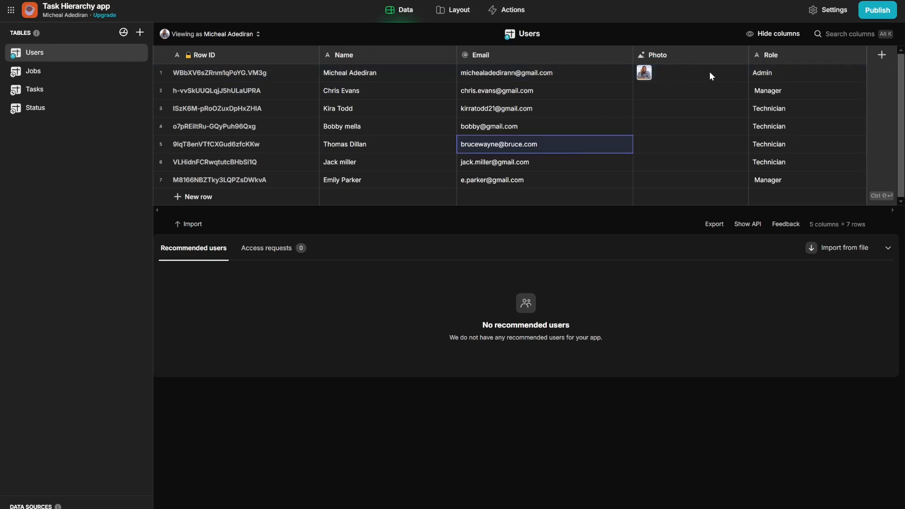
- Duplicate the Role column in the Users table as a text column named "Row owner (Technicians)"
{"action": "left_click", "coordinate": [807, 64]}
{"action": "left_click", "coordinate": [807, 64]}
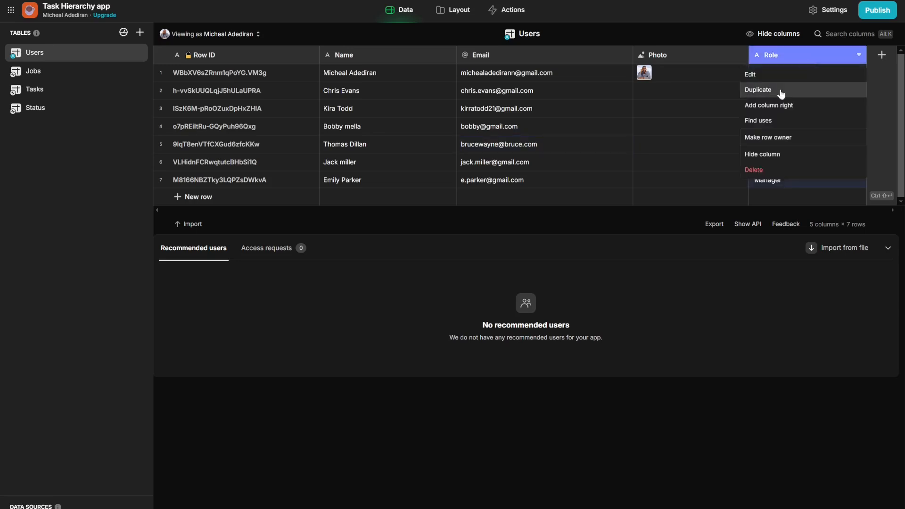
{"action": "left_click", "coordinate": [779, 89]}
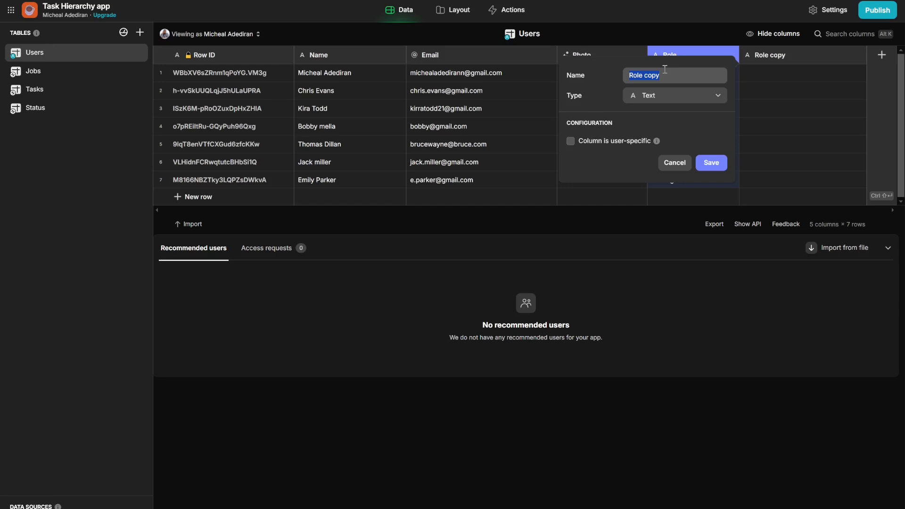
{"action": "left_click", "coordinate": [668, 72]}
{"action": "key", "text": "BackSpace"}
{"action": "key", "text": "BackSpace"}
{"action": "key", "text": "BackSpace"}
{"action": "key", "text": "BackSpace"}
{"action": "type", "text": "owner (rechnicians)"}
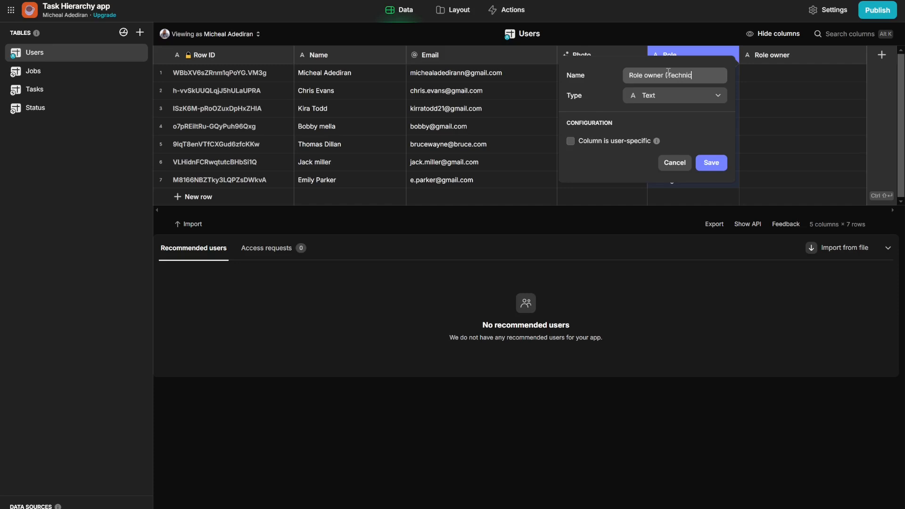
{"action": "key", "text": "Return"}
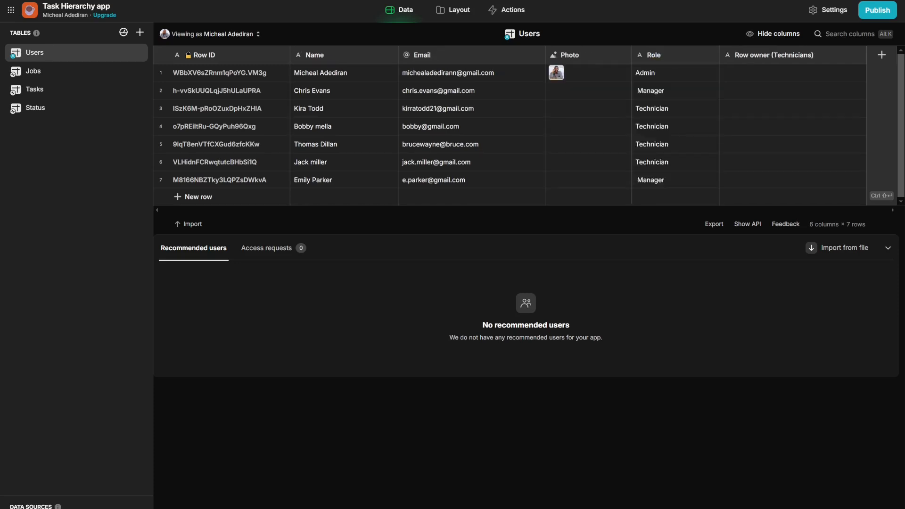
- Duplicate the "Row owner (Technicians)" column under the name "Row owner (Manager)"
{"action": "left_click", "coordinate": [751, 58]}
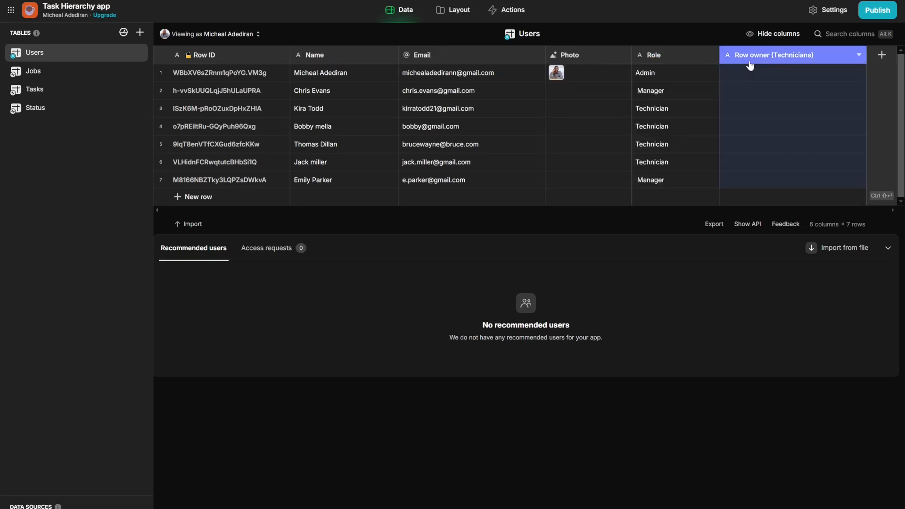
{"action": "left_click", "coordinate": [770, 89]}
{"action": "left_click_drag", "start_coordinate": [690, 74], "coordinate": [750, 78]}
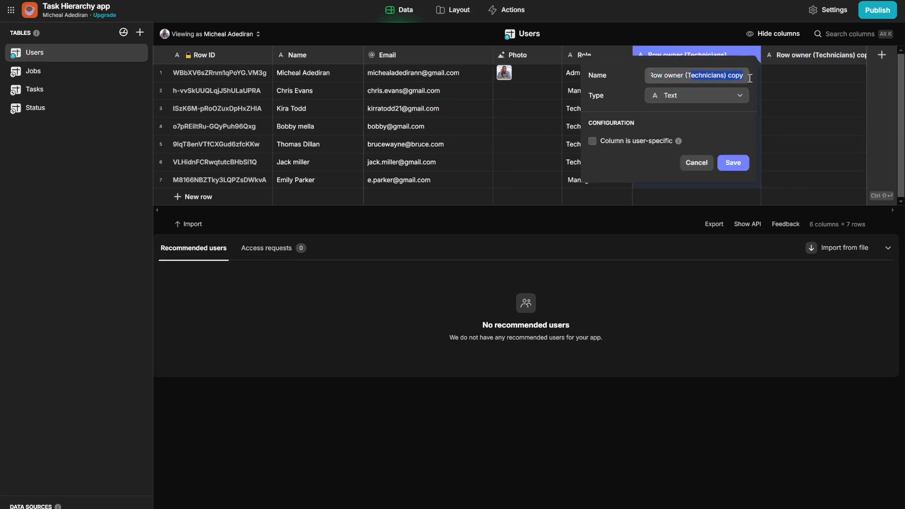
{"action": "key", "text": "BackSpace"}
{"action": "key", "text": "BackSpace"}
{"action": "type", "text": "Mana"}
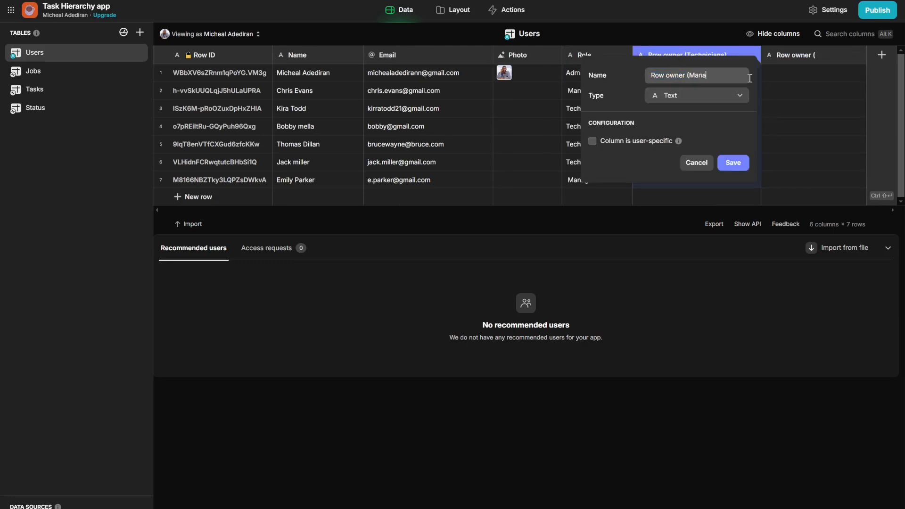
{"action": "type", "text": "ger)"}
{"action": "key", "text": "Return"}
- Duplicate the "Row owner (Manager)" column under the name "Row owner (Admin)"
{"action": "left_click", "coordinate": [808, 60]}
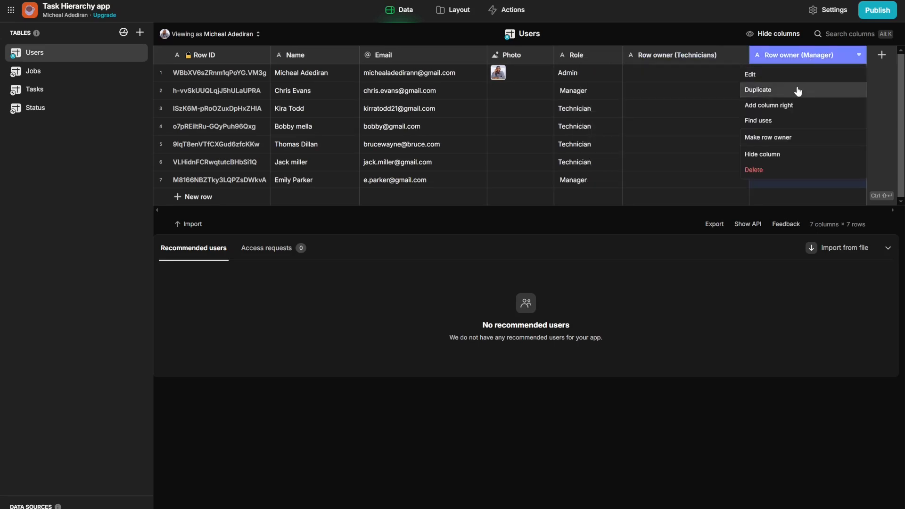
{"action": "left_click", "coordinate": [797, 90]}
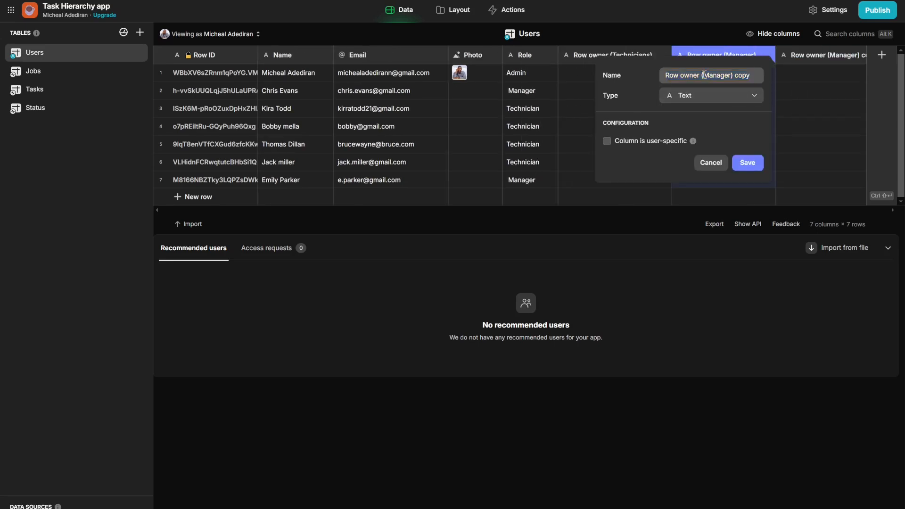
{"action": "left_click_drag", "start_coordinate": [702, 75], "coordinate": [771, 79]}
{"action": "type", "text": "Adming"}
{"action": "key", "text": "BackSpace"}
{"action": "type", "text": "n"}
{"action": "key", "text": "BackSpace"}
{"action": "left_click", "coordinate": [748, 162]}
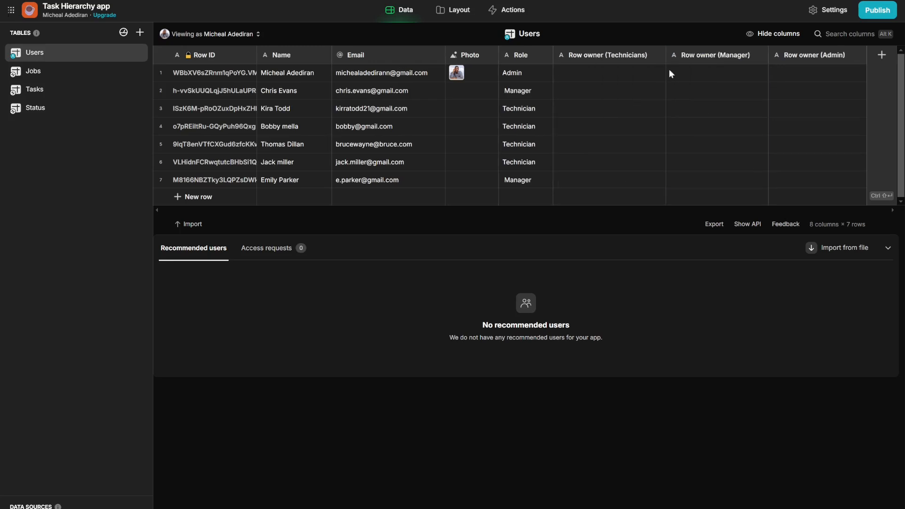
- Make the "Row owner (Technicians)" column a row owner of the Users table
{"action": "left_click", "coordinate": [625, 60]}
{"action": "left_click", "coordinate": [626, 62]}
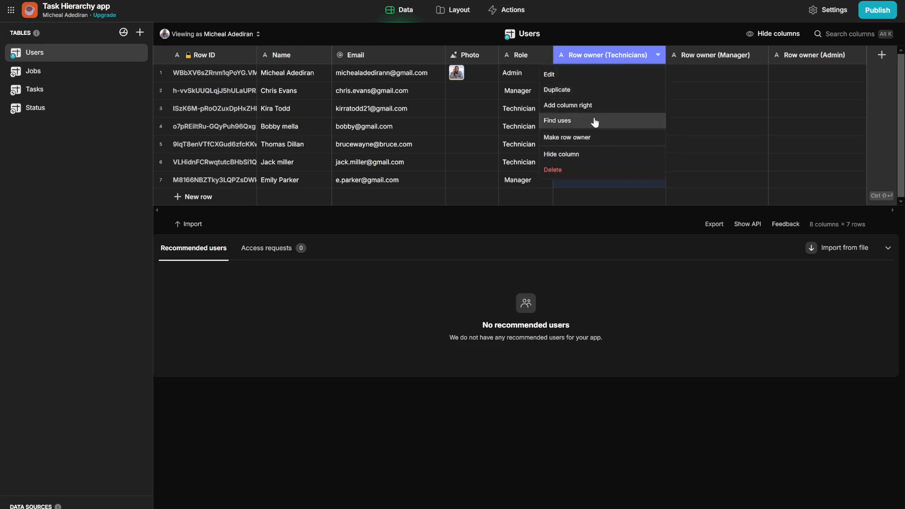
{"action": "left_click", "coordinate": [588, 135]}
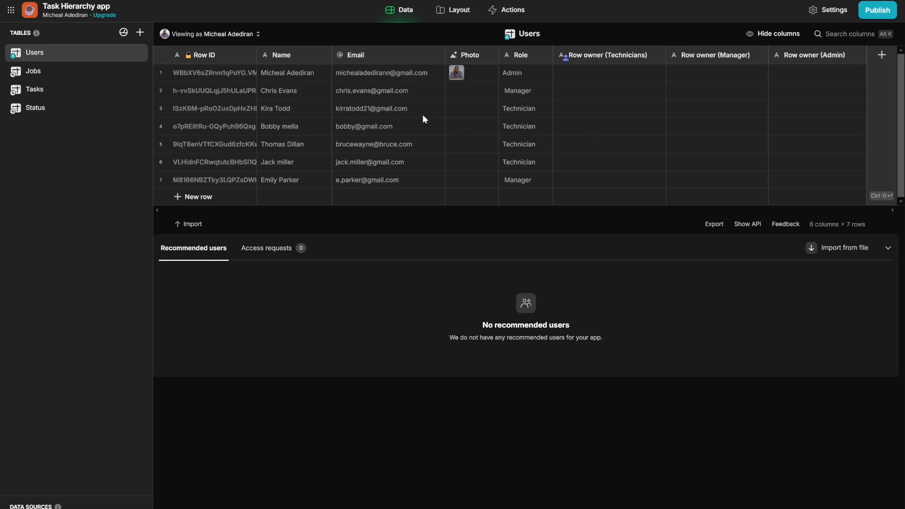
- Check the "Row owner (Technicians)" cells against the names and row IDs of the user records
{"action": "left_click", "coordinate": [583, 106]}
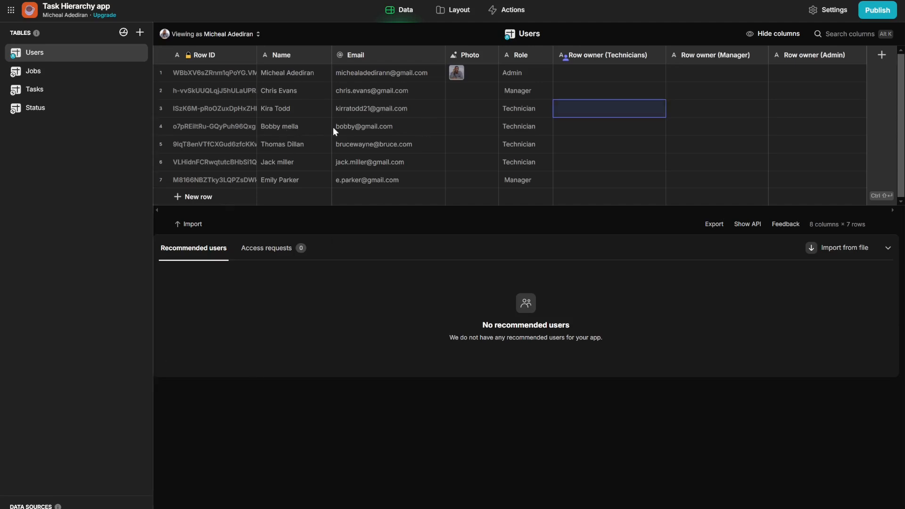
{"action": "left_click", "coordinate": [593, 62]}
{"action": "left_click", "coordinate": [601, 109]}
{"action": "left_click", "coordinate": [597, 74]}
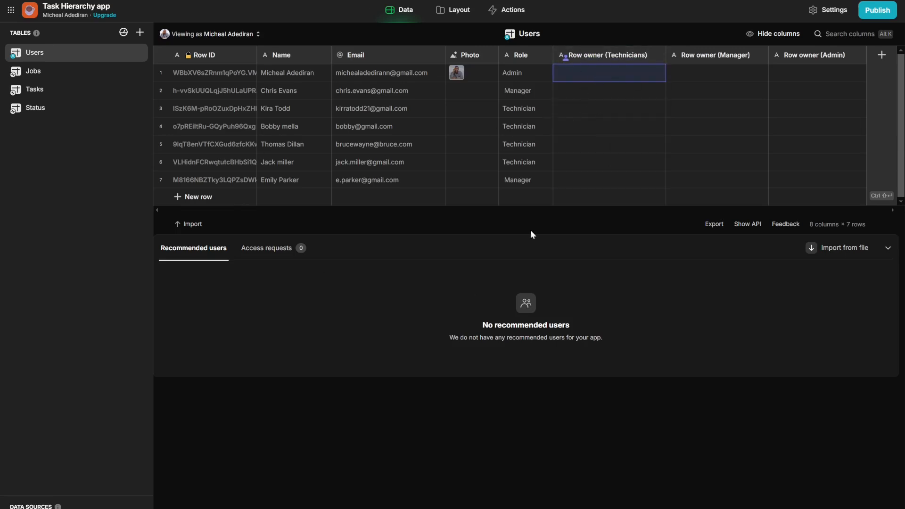
{"action": "left_click", "coordinate": [279, 88]}
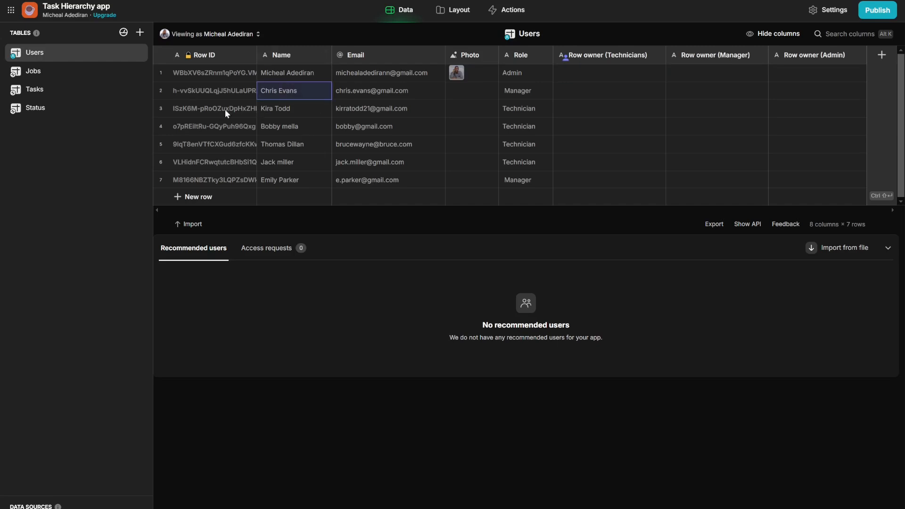
{"action": "left_click", "coordinate": [213, 97]}
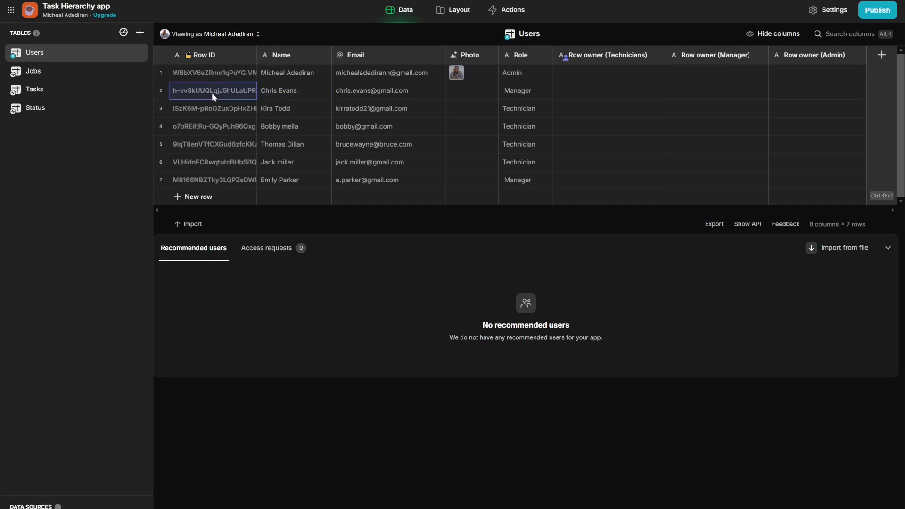
{"action": "left_click", "coordinate": [293, 87]}
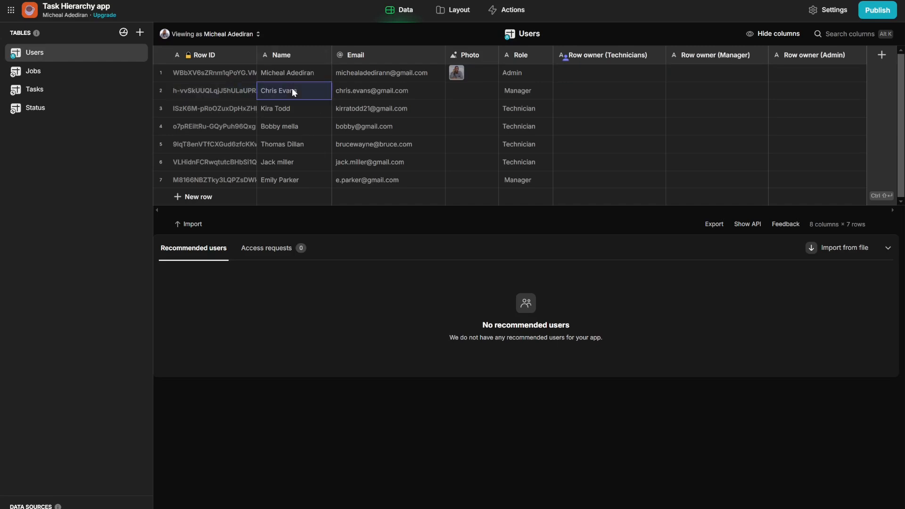
- Examine the users' emails and row IDs in the Users table as possible row owner values
{"action": "left_click", "coordinate": [463, 95]}
{"action": "left_click", "coordinate": [570, 77]}
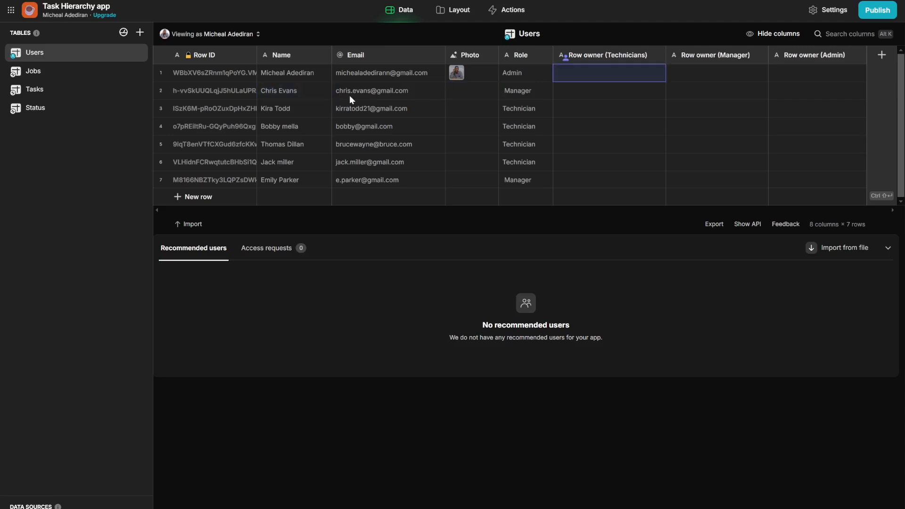
{"action": "left_click", "coordinate": [381, 76]}
{"action": "left_click", "coordinate": [378, 93]}
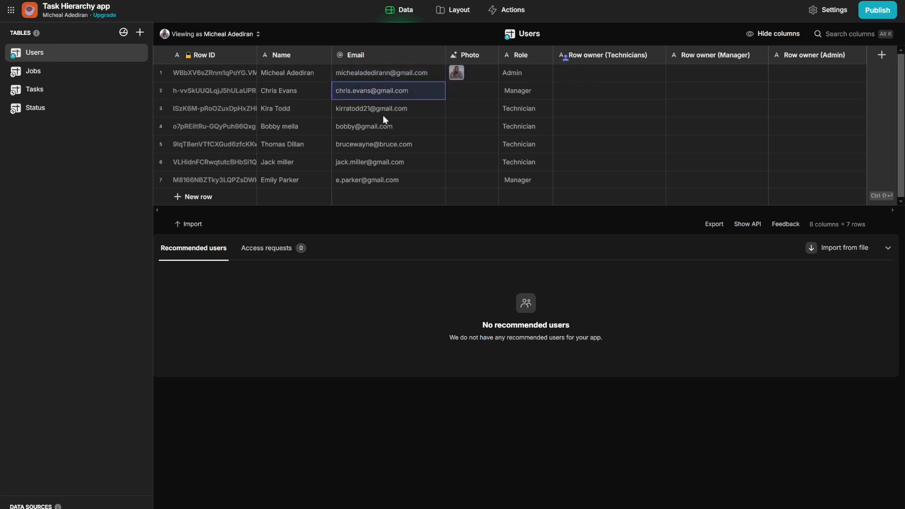
{"action": "left_click", "coordinate": [377, 145]}
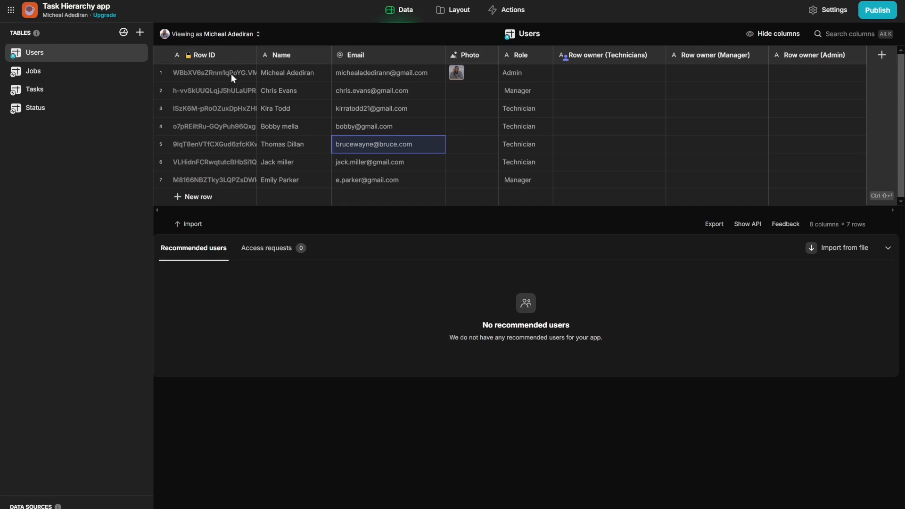
{"action": "left_click", "coordinate": [231, 56]}
{"action": "left_click", "coordinate": [250, 92]}
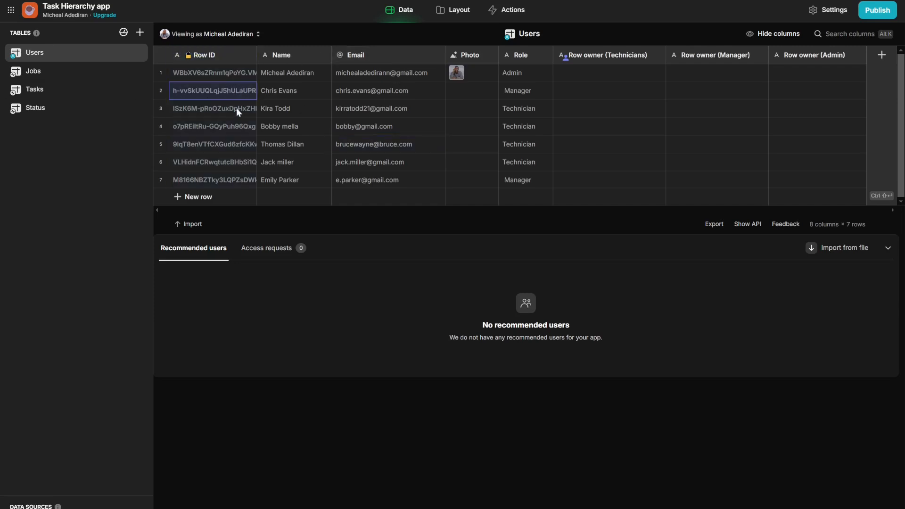
{"action": "key", "text": "Down"}
{"action": "key", "text": "Down"}
{"action": "key", "text": "Down"}
{"action": "key", "text": "Down"}
{"action": "key", "text": "Down"}
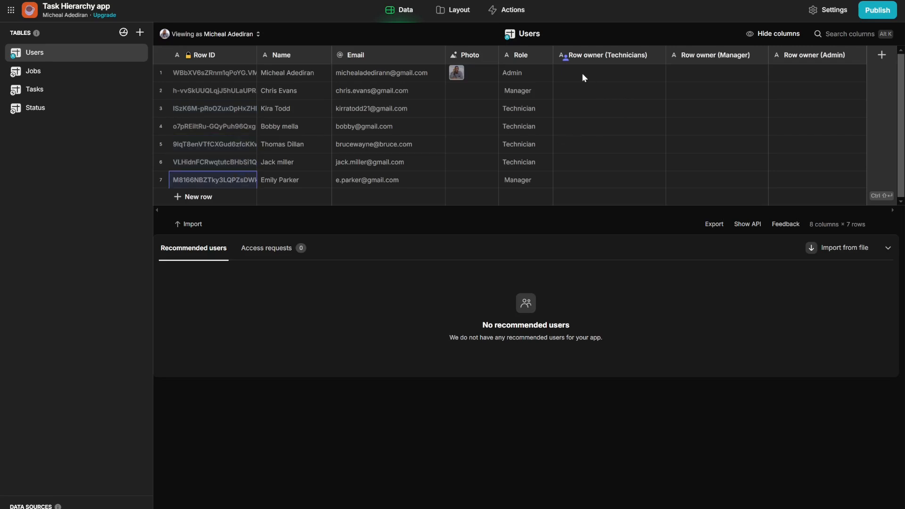
- Fill every user's "Row owner (Technicians)" cell with that user's own row ID and compare it with the Row ID column
{"action": "left_click", "coordinate": [584, 75]}
{"action": "left_click", "coordinate": [584, 104]}
{"action": "left_click", "coordinate": [592, 127]}
{"action": "left_click", "coordinate": [605, 180]}
{"action": "left_click", "coordinate": [589, 157]}
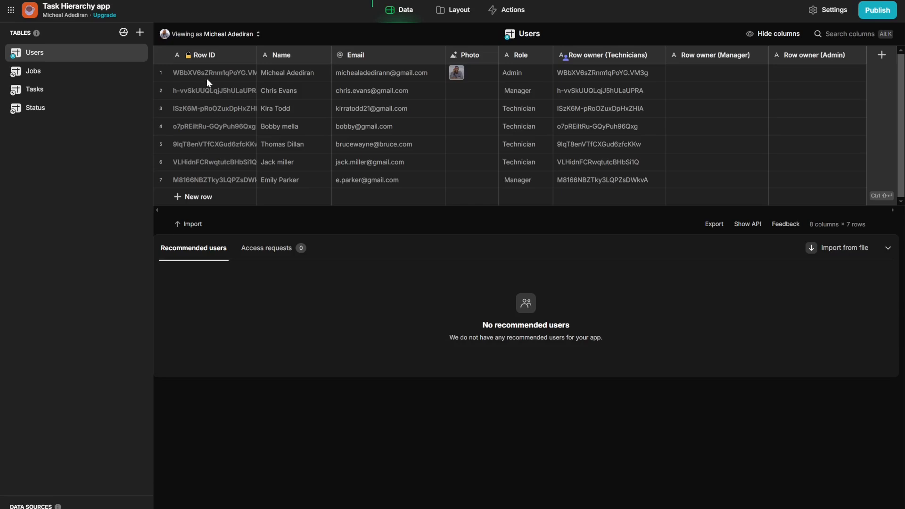
{"action": "left_click", "coordinate": [205, 78]}
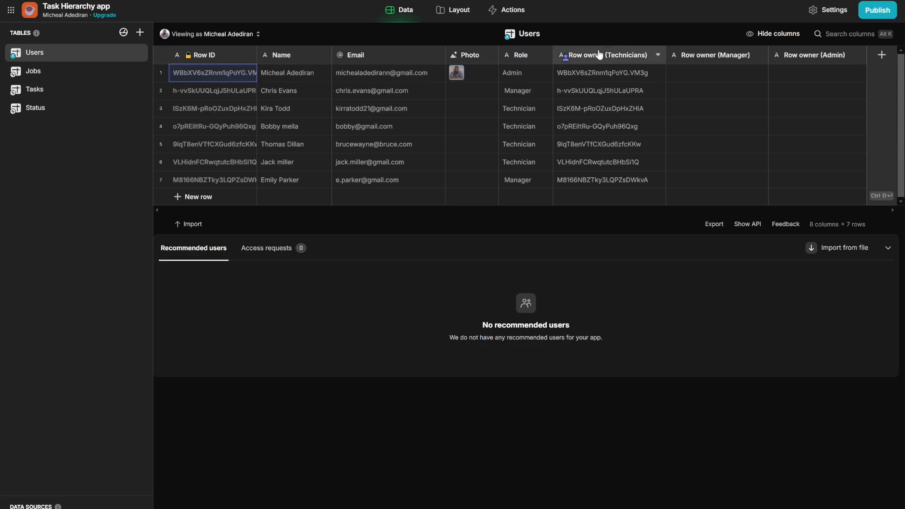
{"action": "left_click", "coordinate": [573, 72]}
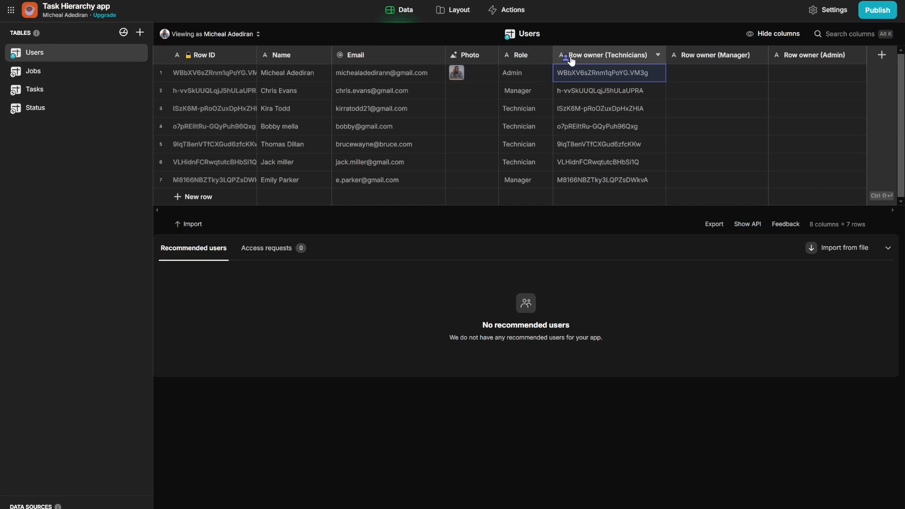
- Set the Role field of the User Profile data to the "Row owner (Technicians)" column
{"action": "left_click", "coordinate": [454, 10]}
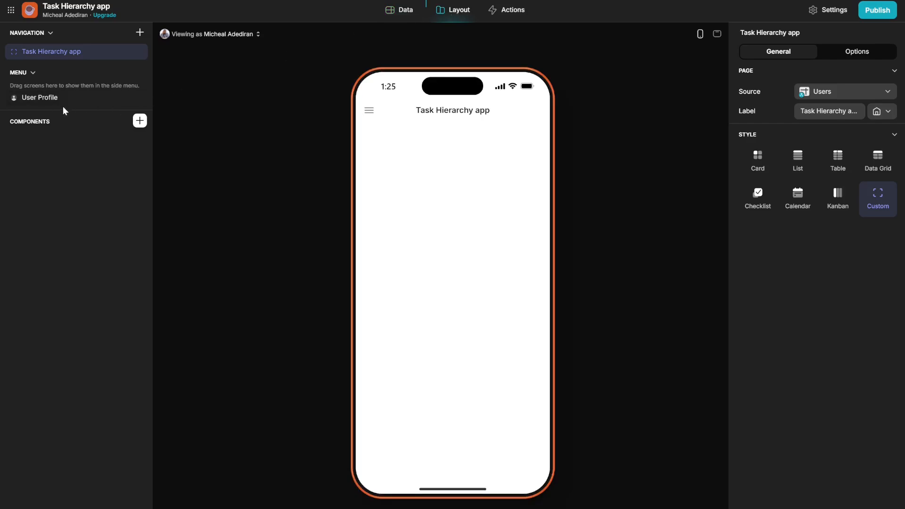
{"action": "left_click", "coordinate": [40, 98]}
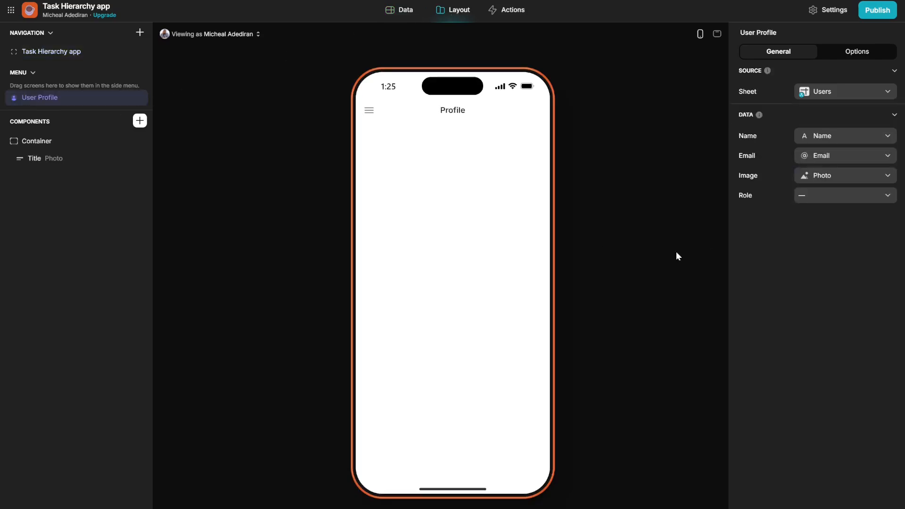
{"action": "left_click", "coordinate": [821, 198]}
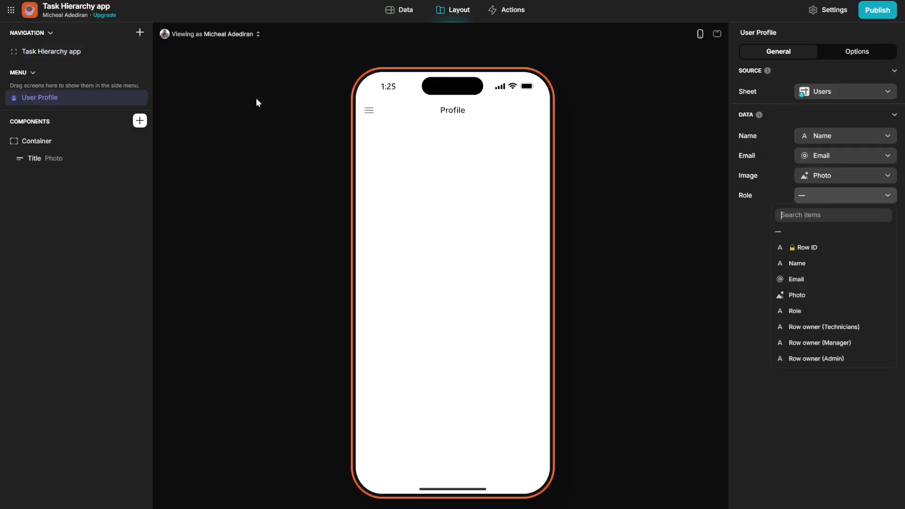
{"action": "left_click", "coordinate": [831, 329]}
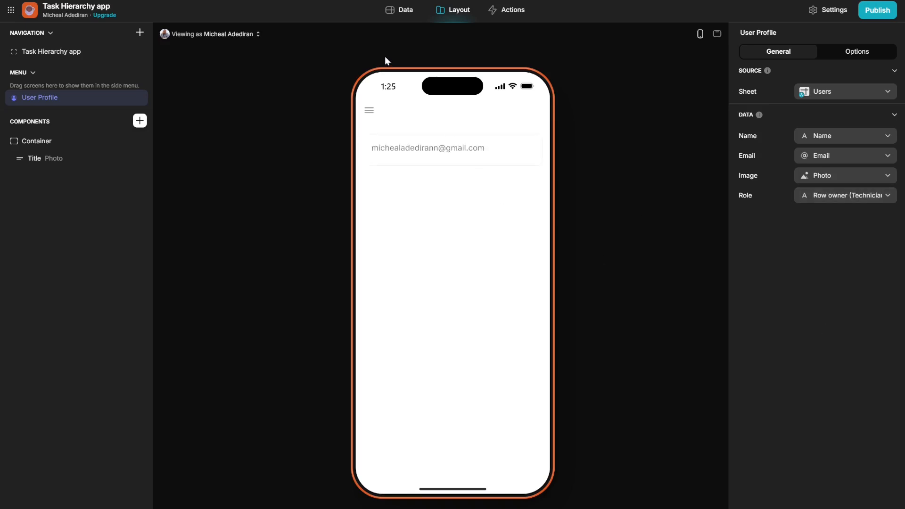
- Check which Users rows are accessible to the admin, and to the technician in row 3 by viewing the data as that user
{"action": "left_click", "coordinate": [405, 11]}
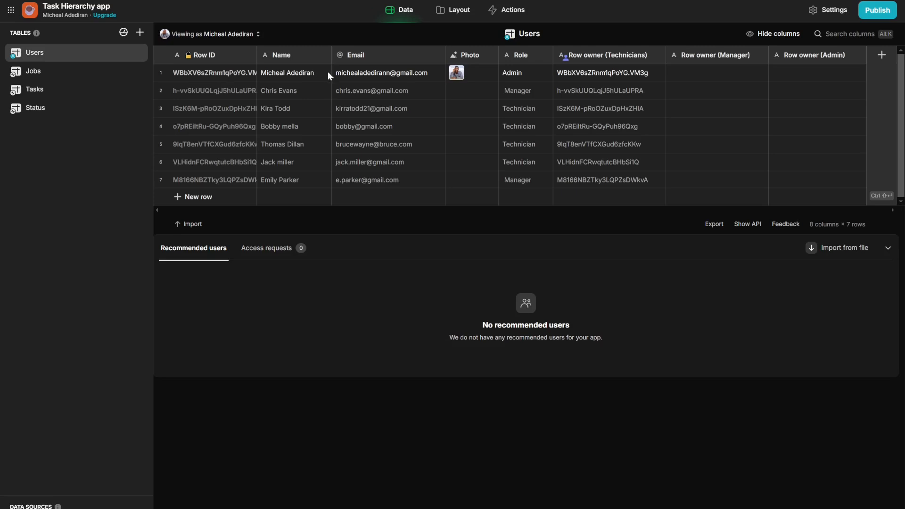
{"action": "left_click", "coordinate": [161, 75]}
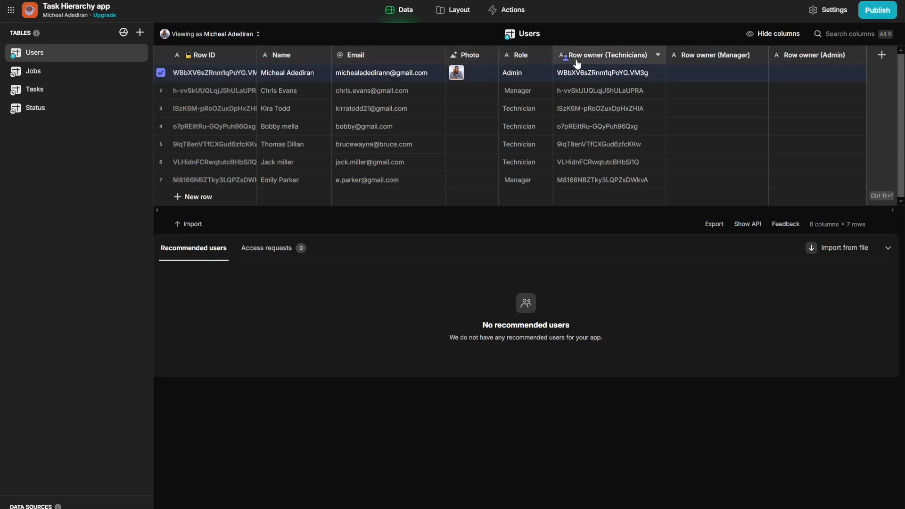
{"action": "left_click", "coordinate": [229, 33]}
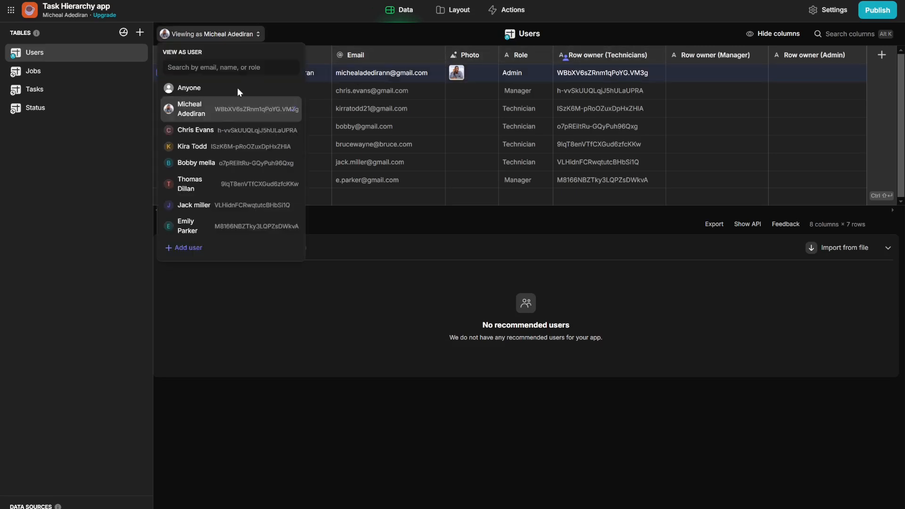
{"action": "left_click", "coordinate": [198, 150]}
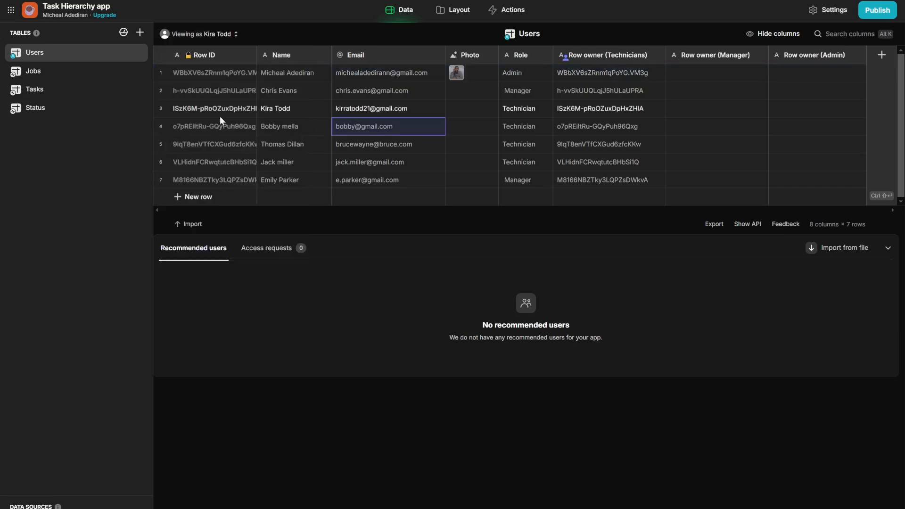
{"action": "left_click", "coordinate": [160, 108]}
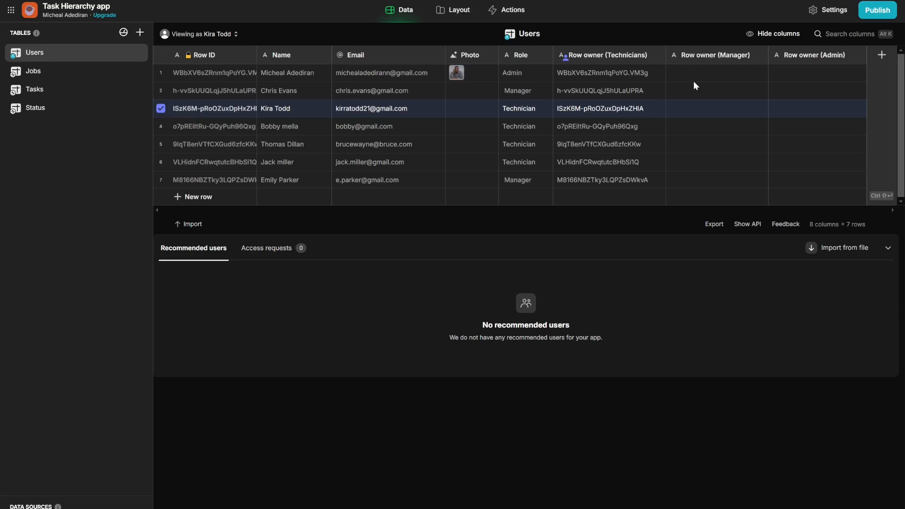
{"action": "left_click", "coordinate": [660, 108]}
{"action": "left_click", "coordinate": [524, 108]}
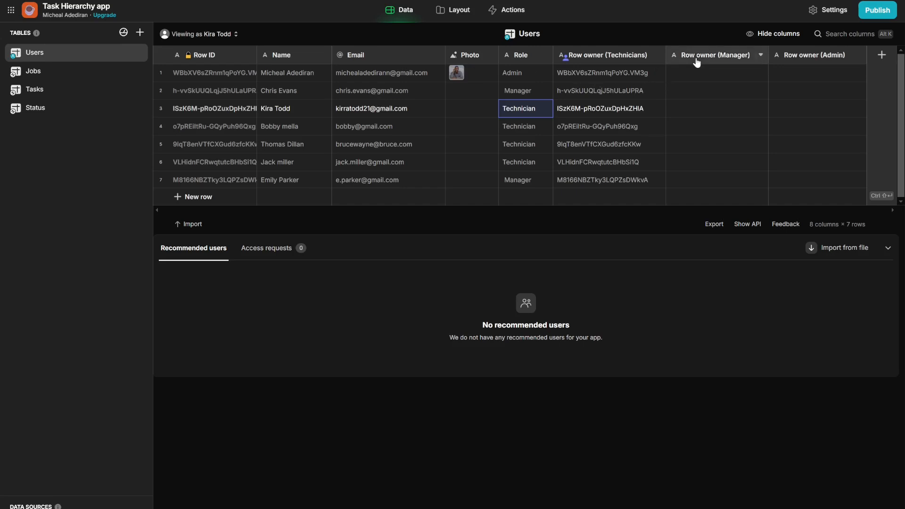
{"action": "left_click", "coordinate": [713, 90]}
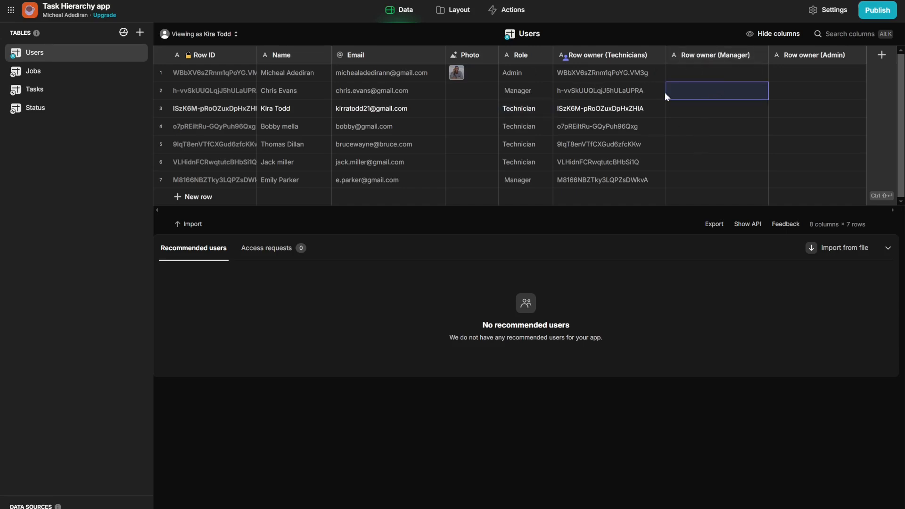
{"action": "left_click", "coordinate": [687, 113]}
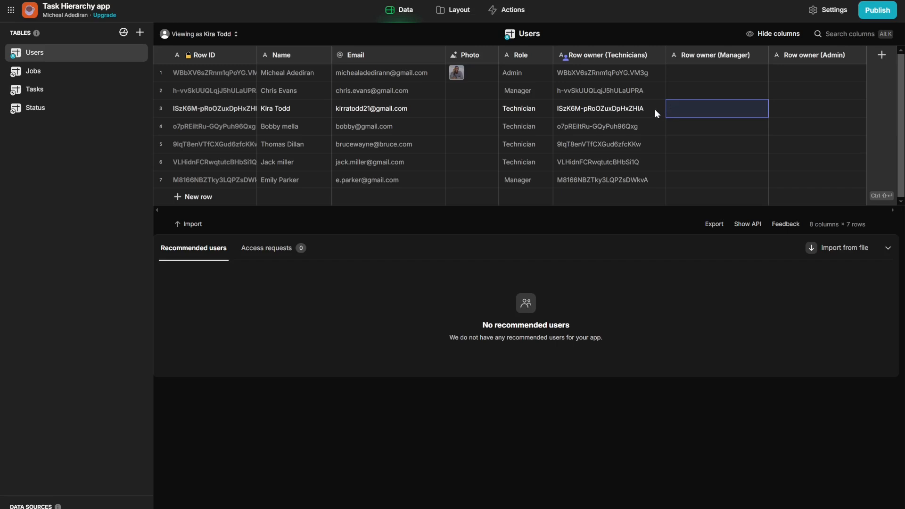
- View the Users data as the manager in row 2 and examine that user's row access, role and row owner values
{"action": "left_click", "coordinate": [234, 35]}
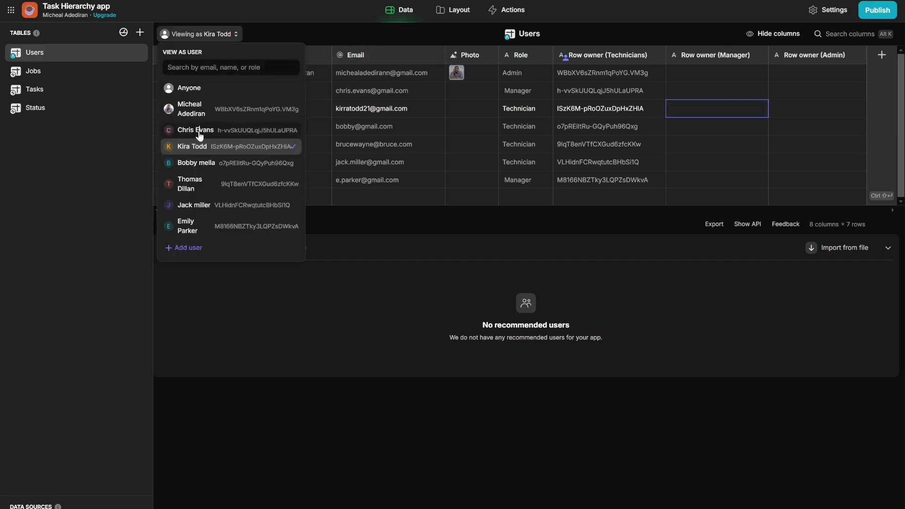
{"action": "key", "text": "Up"}
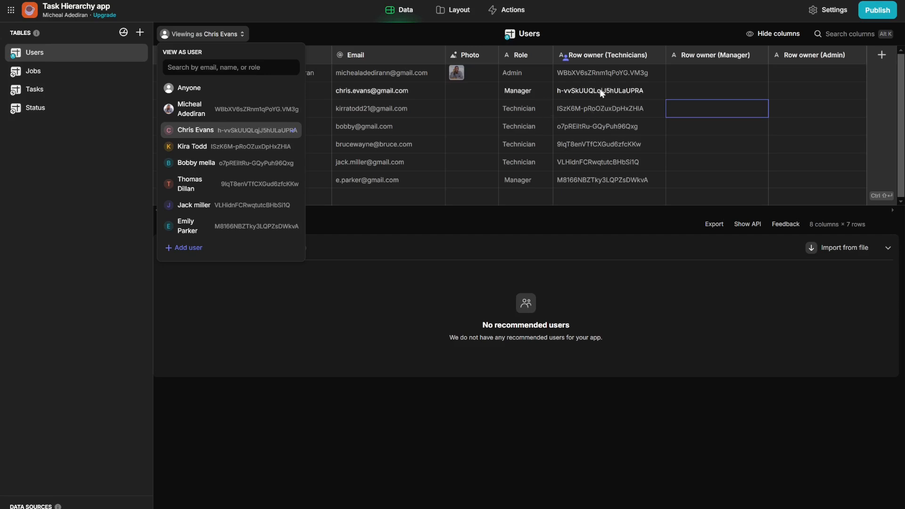
{"action": "left_click", "coordinate": [594, 92]}
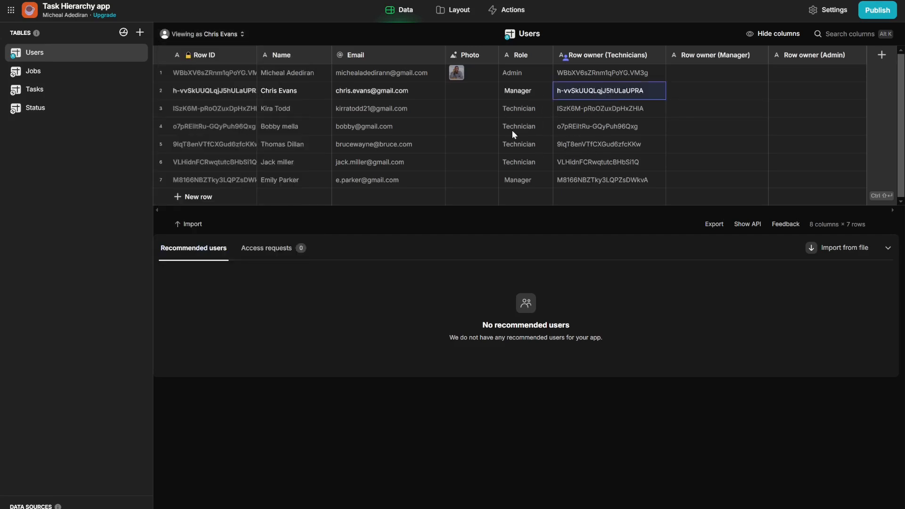
{"action": "left_click", "coordinate": [602, 72]}
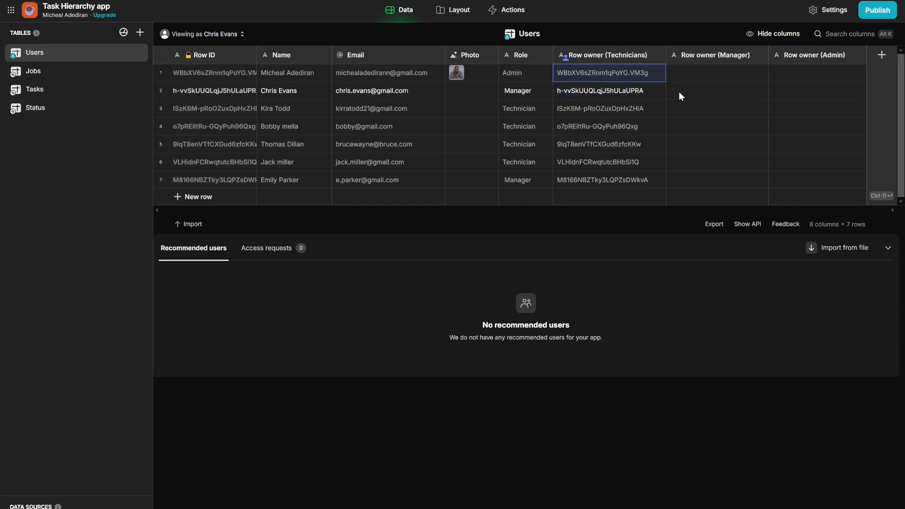
{"action": "left_click", "coordinate": [612, 141]}
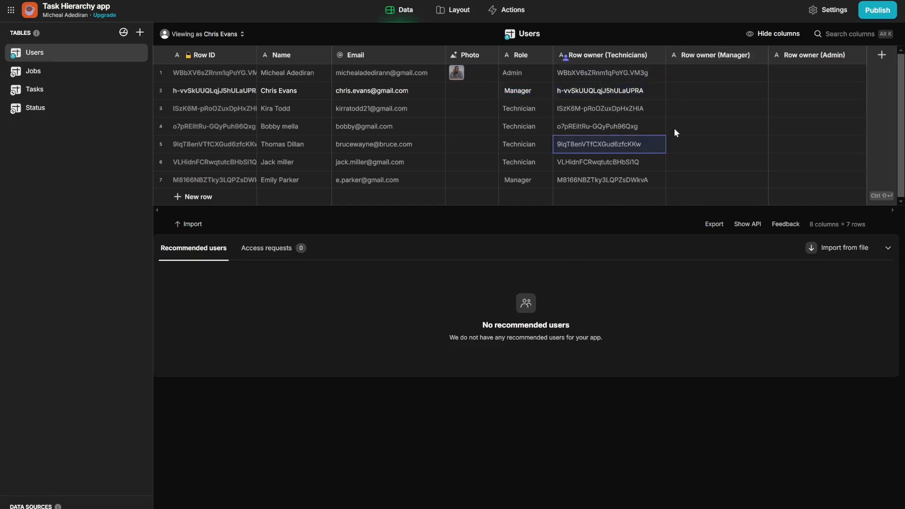
{"action": "left_click", "coordinate": [707, 56]}
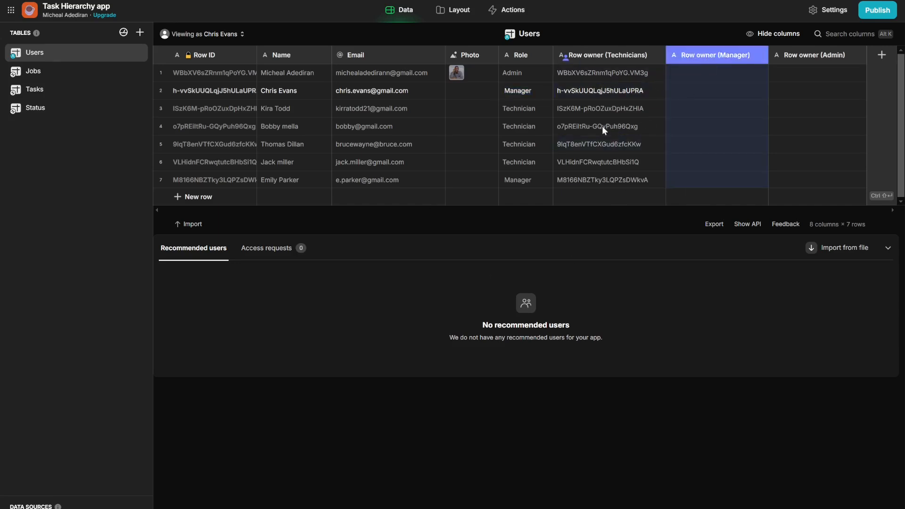
{"action": "left_click", "coordinate": [527, 92]}
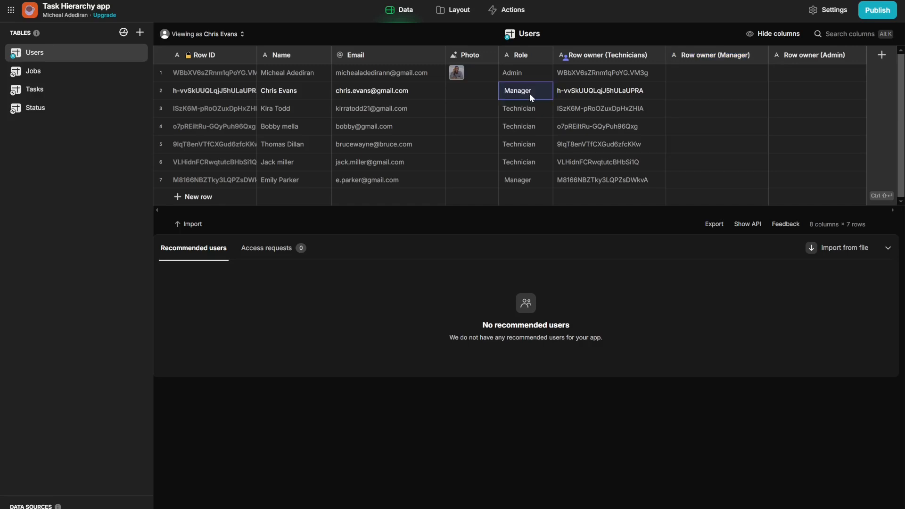
{"action": "left_click", "coordinate": [581, 89]}
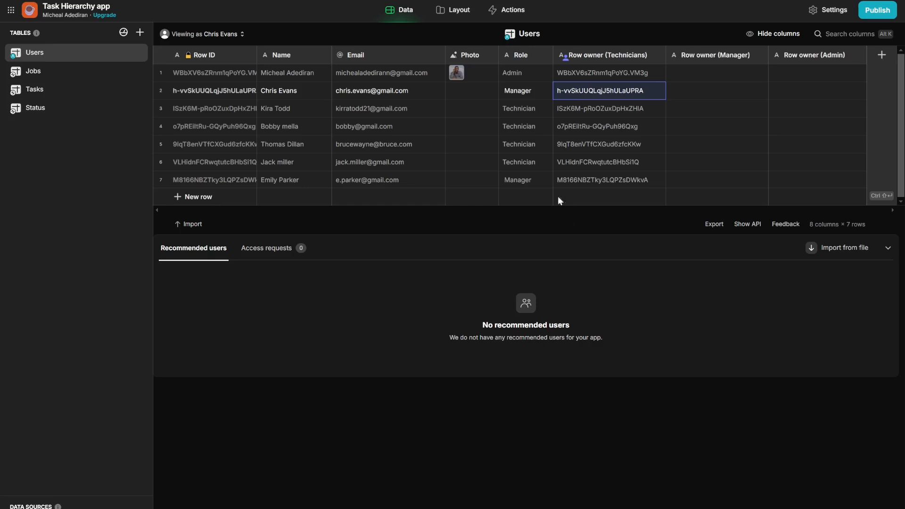
{"action": "left_click", "coordinate": [582, 57]}
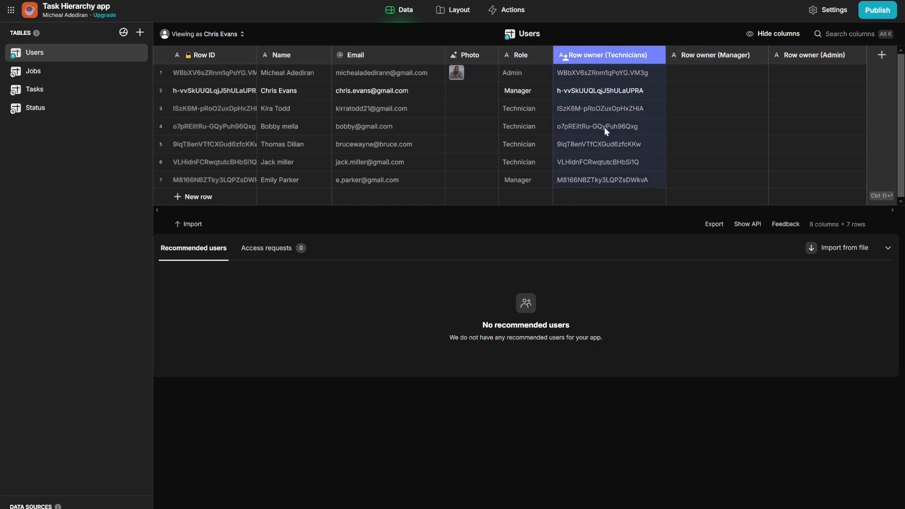
- Set "Row owner (Technicians)" to Manager for both manager users in rows 2 and 7 and check their row access
{"action": "double_click", "coordinate": [578, 90]}
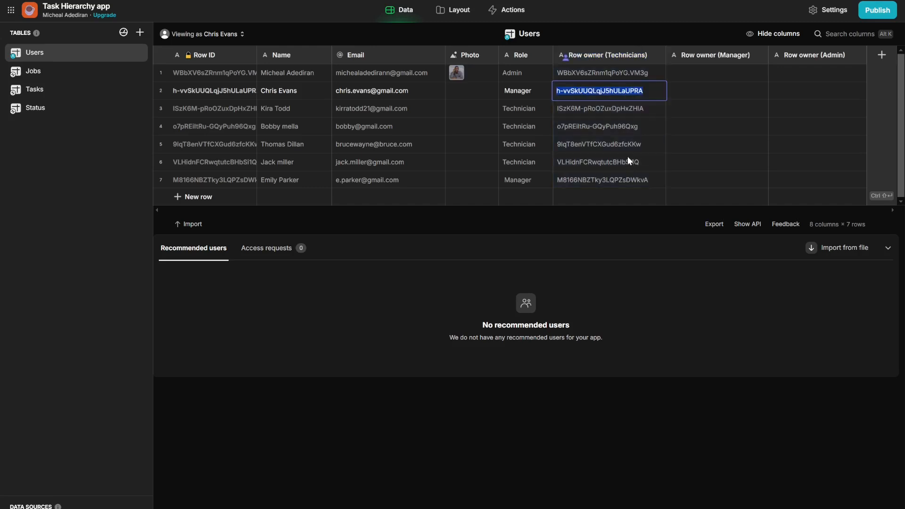
{"action": "type", "text": "Manager"}
{"action": "left_click", "coordinate": [643, 122]}
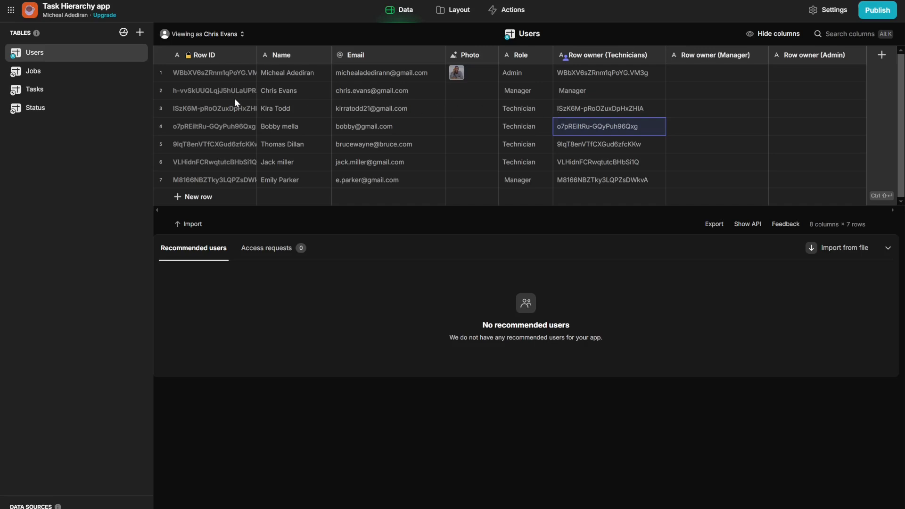
{"action": "double_click", "coordinate": [590, 178]}
{"action": "type", "text": "Manager"}
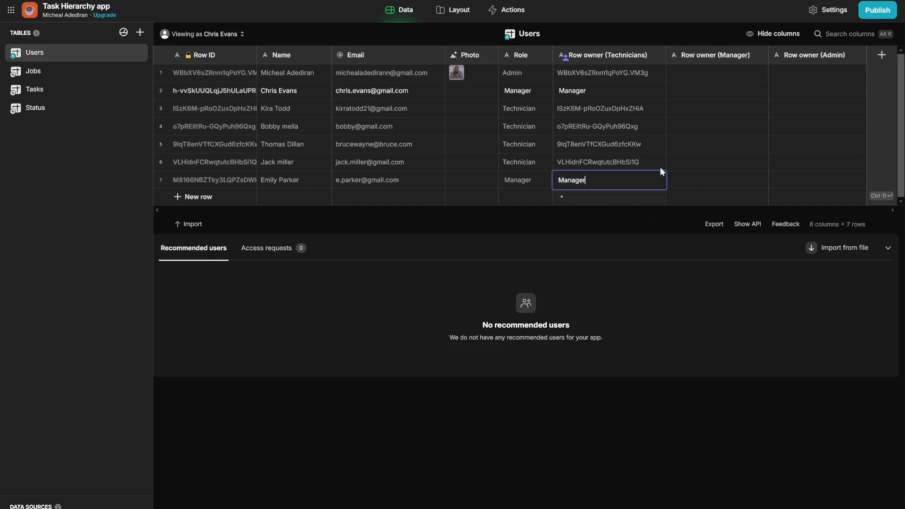
{"action": "left_click", "coordinate": [667, 142]}
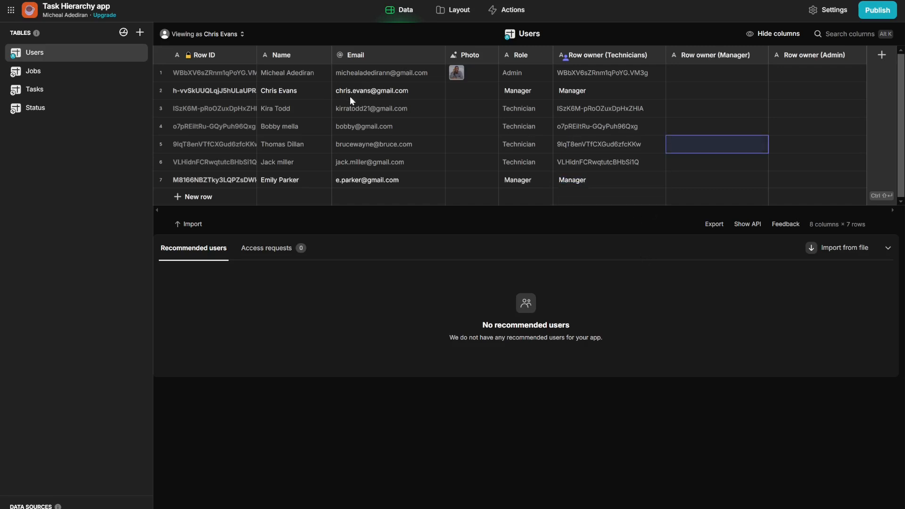
{"action": "left_click", "coordinate": [278, 92]}
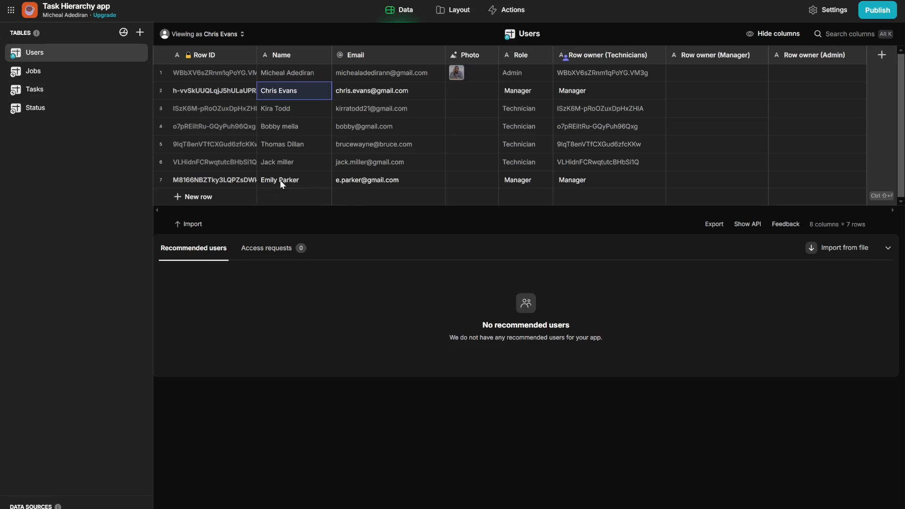
{"action": "left_click", "coordinate": [290, 181]}
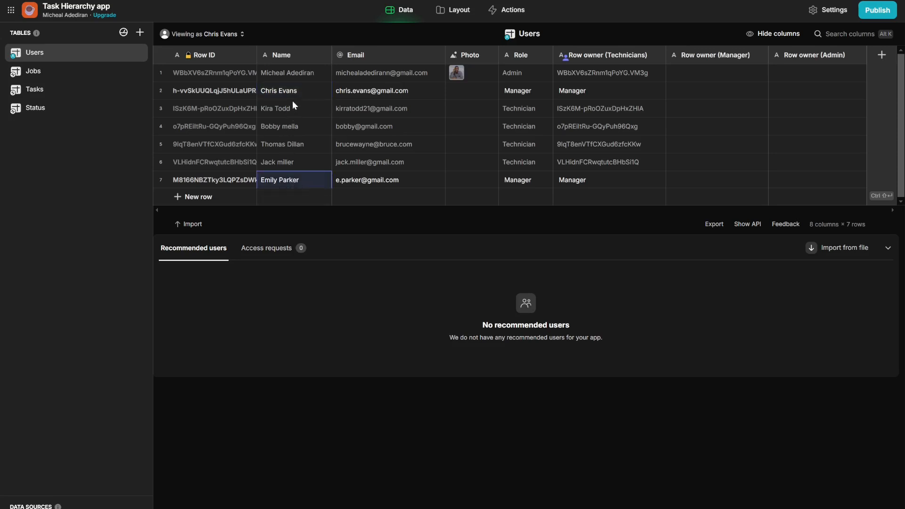
- Fill the "Row owner (Manager)" column with Manager for the users in rows 2 to 7
{"action": "left_click", "coordinate": [296, 91]}
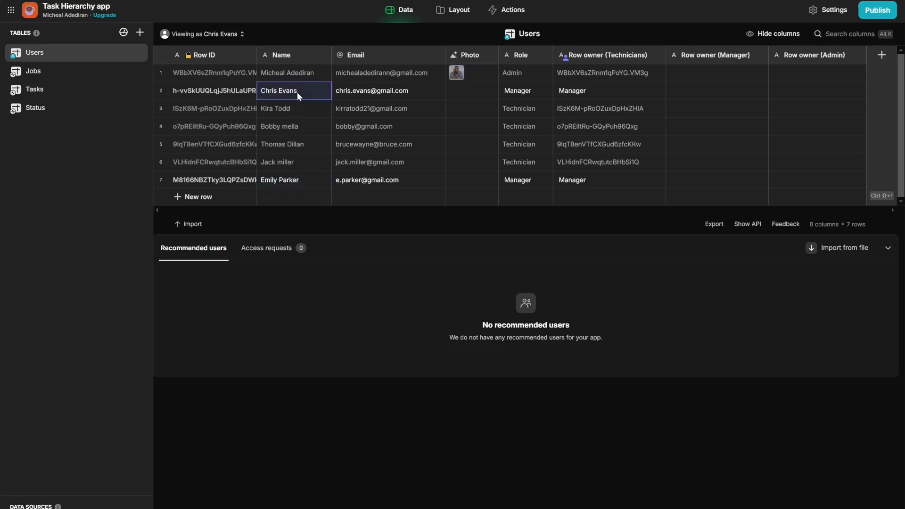
{"action": "left_click", "coordinate": [697, 73]}
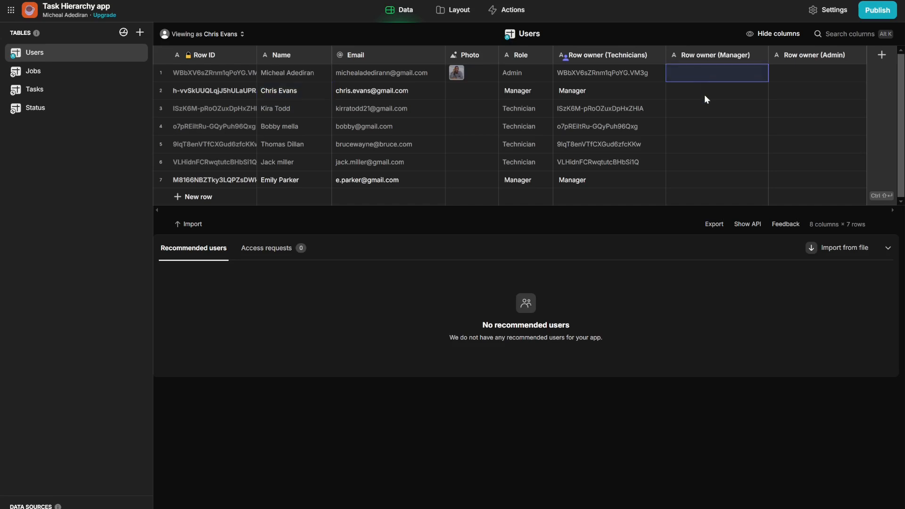
{"action": "double_click", "coordinate": [704, 94]}
{"action": "type", "text": "Manager"}
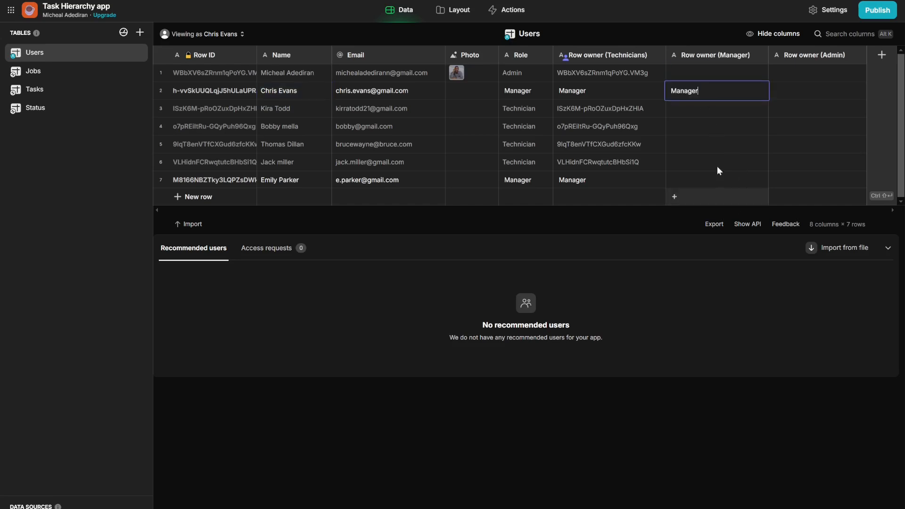
{"action": "left_click", "coordinate": [694, 111]}
{"action": "double_click", "coordinate": [693, 112]}
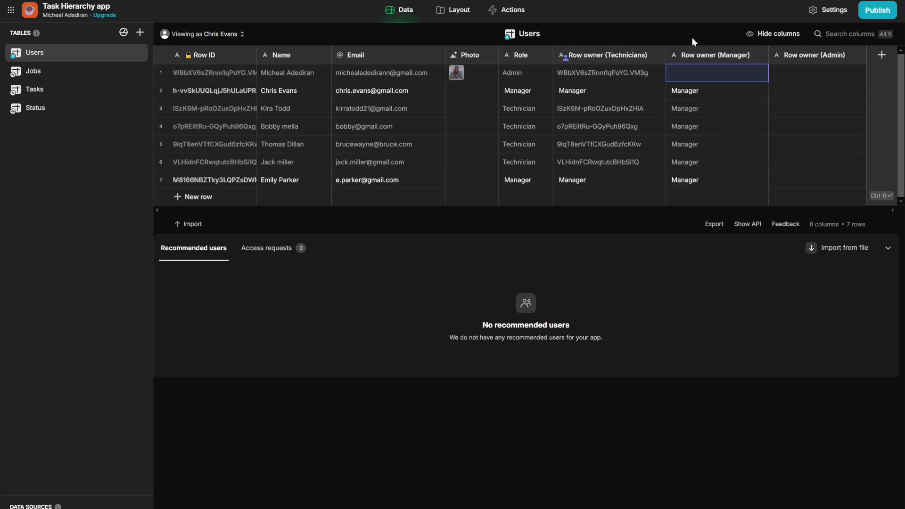
- Make the "Row owner (Manager)" column a row owner and check the row 2 manager's access to the other Users rows
{"action": "left_click", "coordinate": [703, 55]}
{"action": "left_click", "coordinate": [713, 56]}
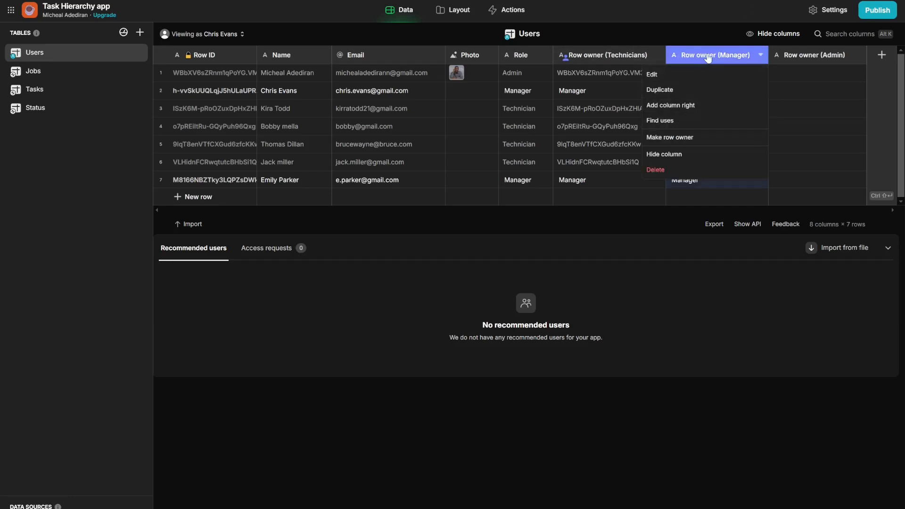
{"action": "left_click", "coordinate": [680, 138]}
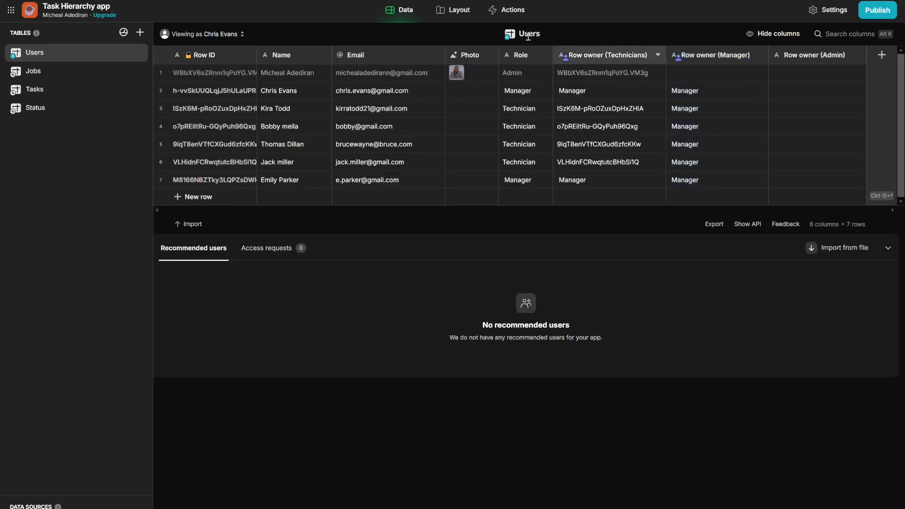
{"action": "left_click", "coordinate": [233, 91]}
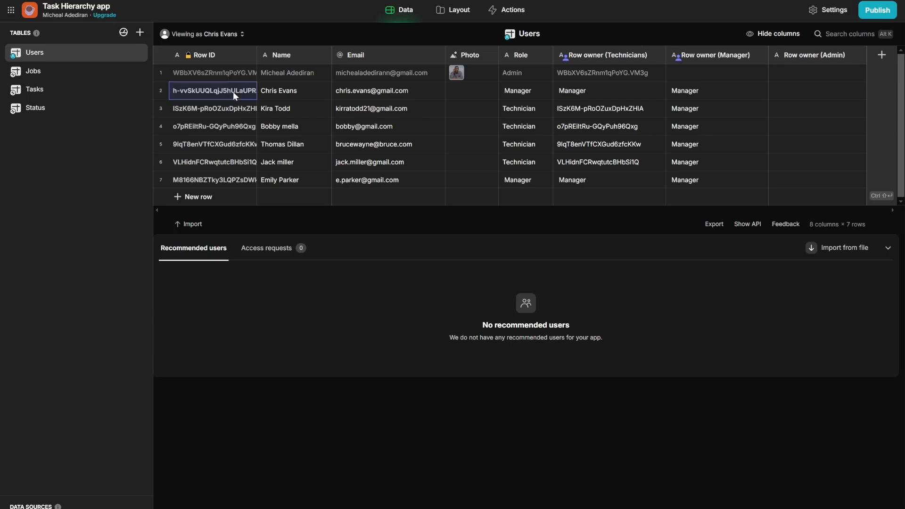
{"action": "key", "text": "Down"}
{"action": "key", "text": "Down"}
{"action": "key", "text": "Down"}
{"action": "key", "text": "Down"}
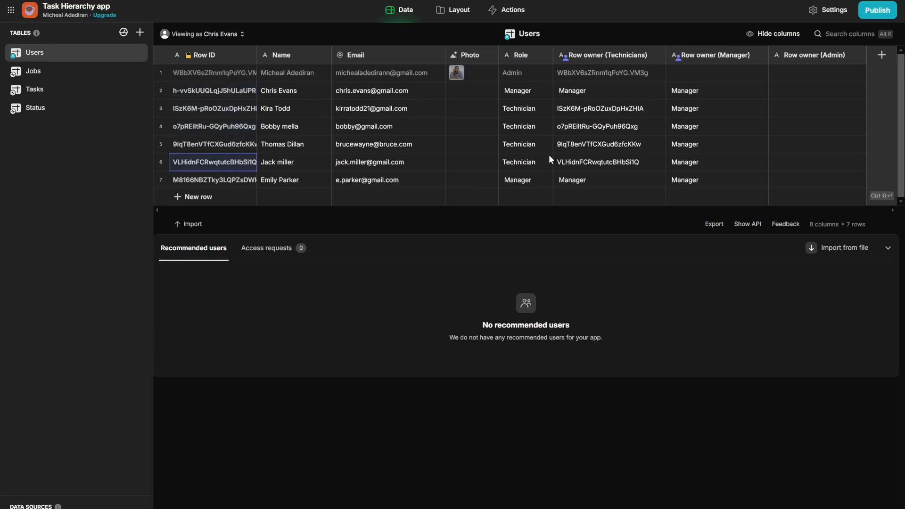
- Clear the "Row owner (Manager)" value of the technician in row 5 and check the manager's access to that row
{"action": "left_click", "coordinate": [679, 148]}
{"action": "key", "text": "Return"}
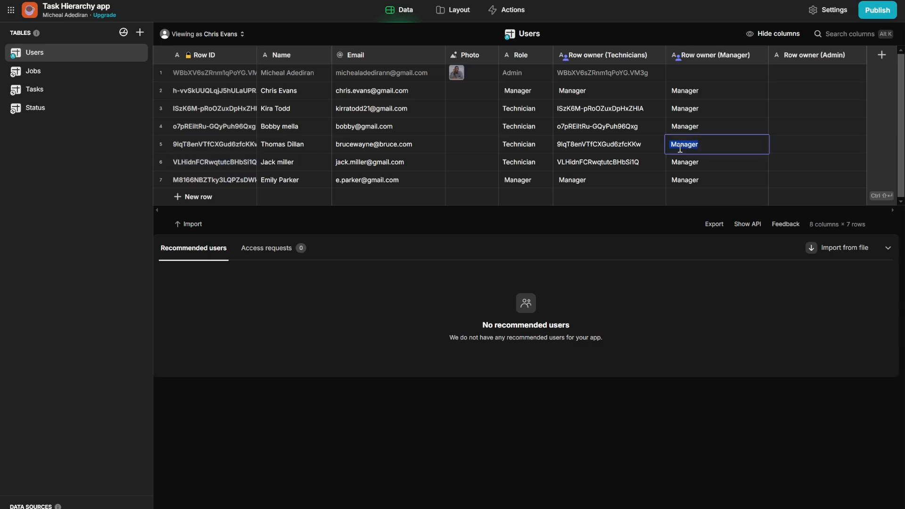
{"action": "key", "text": "BackSpace"}
{"action": "left_click", "coordinate": [791, 132]}
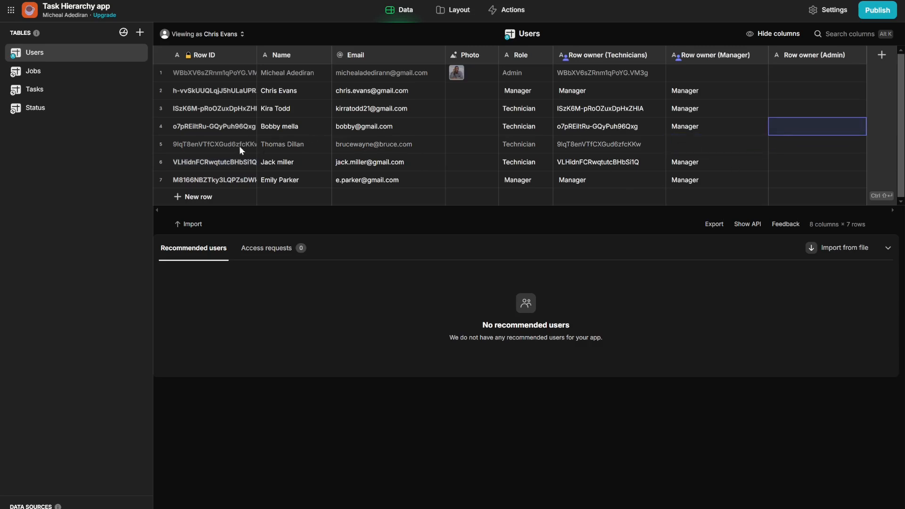
{"action": "left_click", "coordinate": [373, 140]}
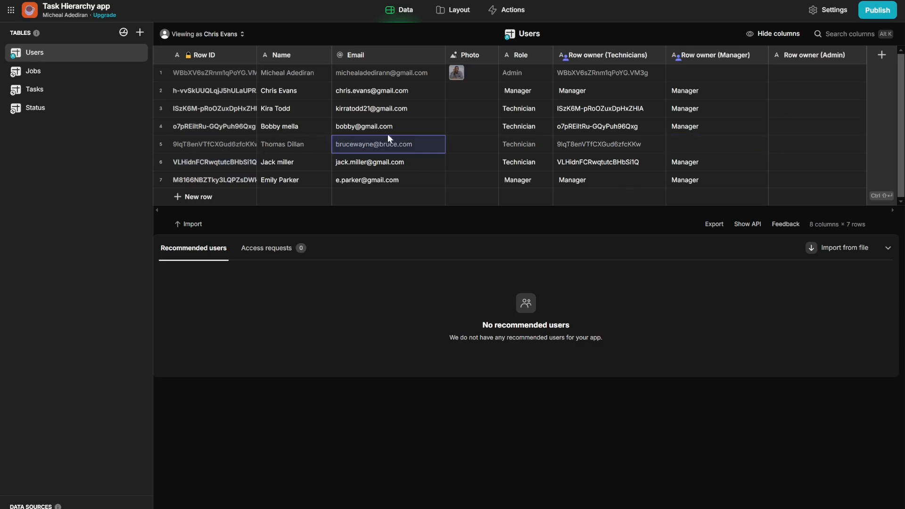
{"action": "left_click", "coordinate": [567, 144]}
- Set "Row owner (Manager)" back to Manager for the technician in row 5
{"action": "left_click", "coordinate": [715, 146]}
{"action": "left_click", "coordinate": [716, 146]}
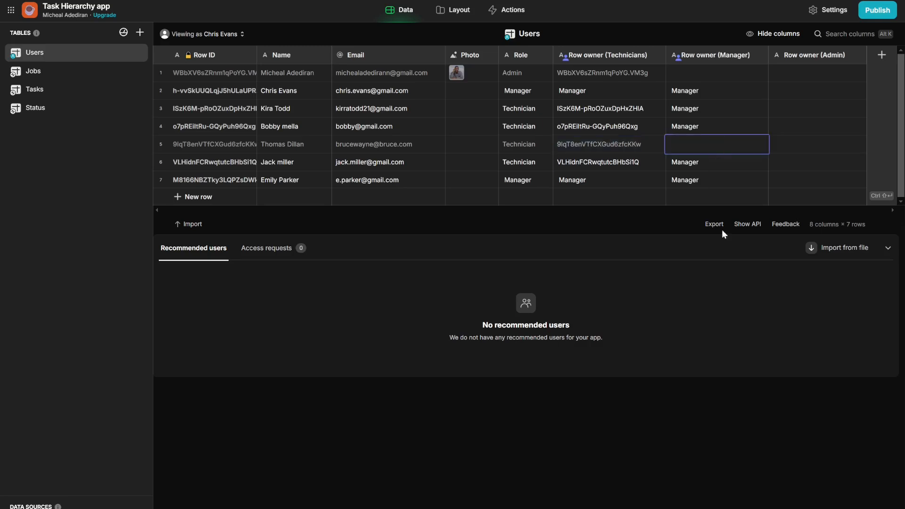
{"action": "type", "text": "Manager"}
{"action": "left_click", "coordinate": [697, 116]}
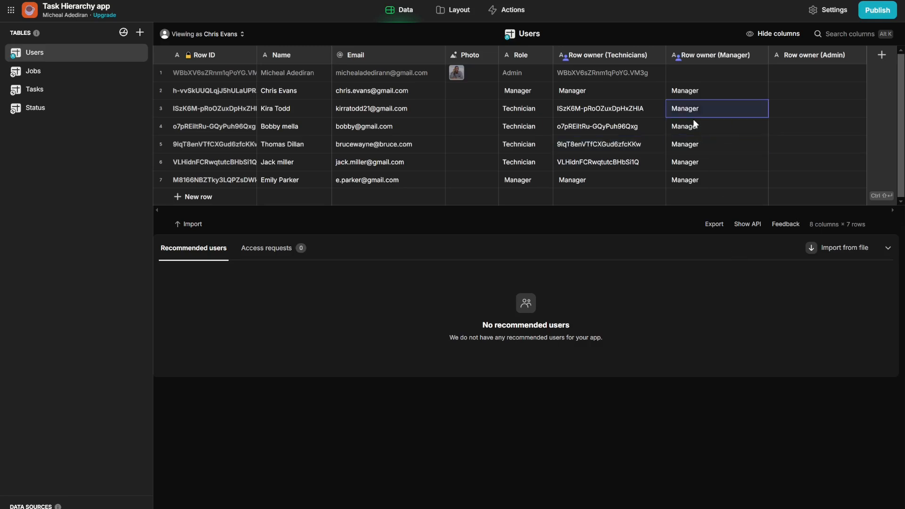
- Compare the "Row owner (Manager)" values with the "Row owner (Technicians)" values for the row 2 manager and the row 3 technician
{"action": "left_click", "coordinate": [690, 106]}
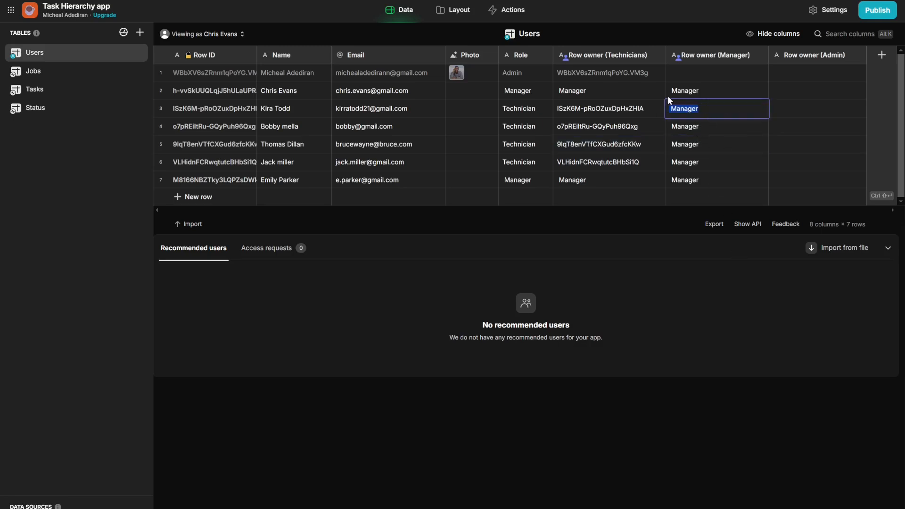
{"action": "left_click", "coordinate": [606, 55]}
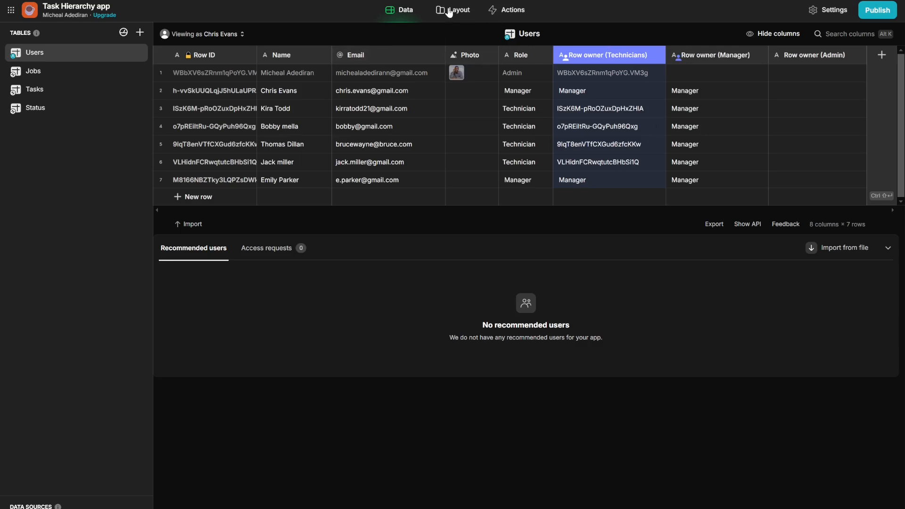
{"action": "left_click", "coordinate": [683, 91]}
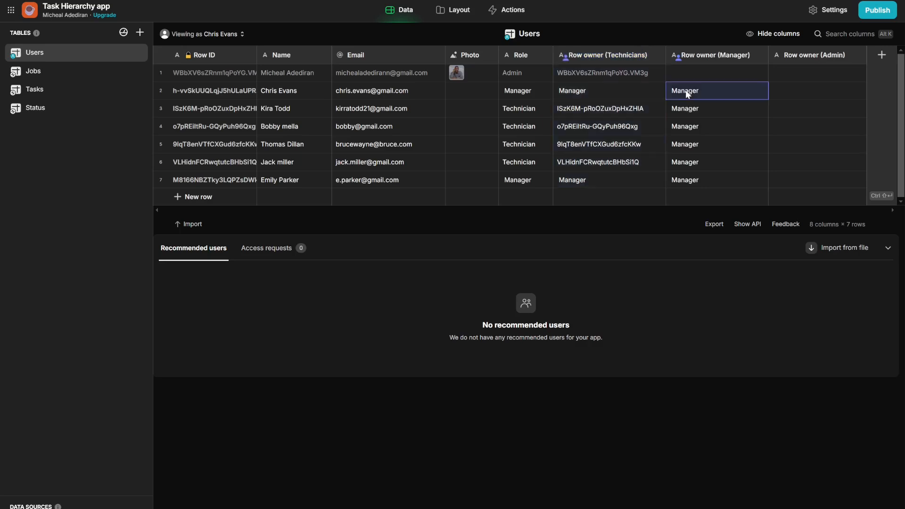
{"action": "left_click", "coordinate": [688, 91]}
{"action": "left_click", "coordinate": [591, 106]}
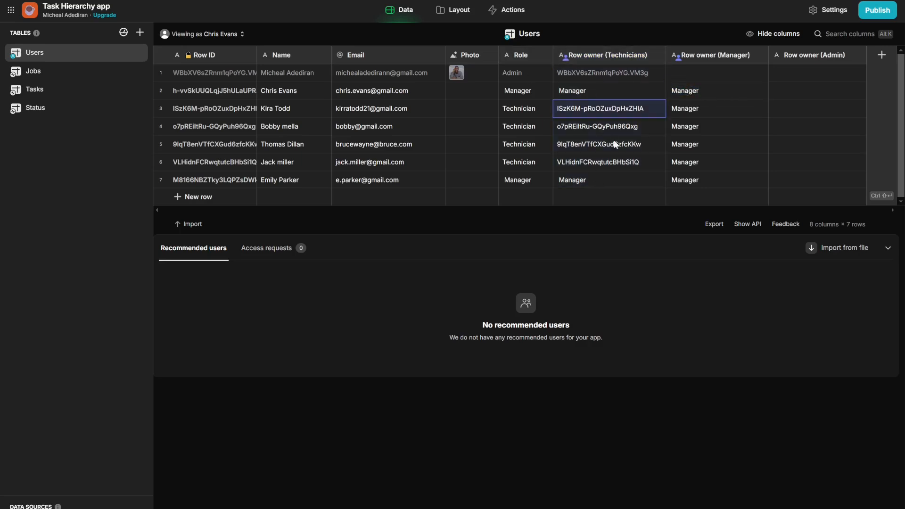
{"action": "left_click", "coordinate": [715, 113]}
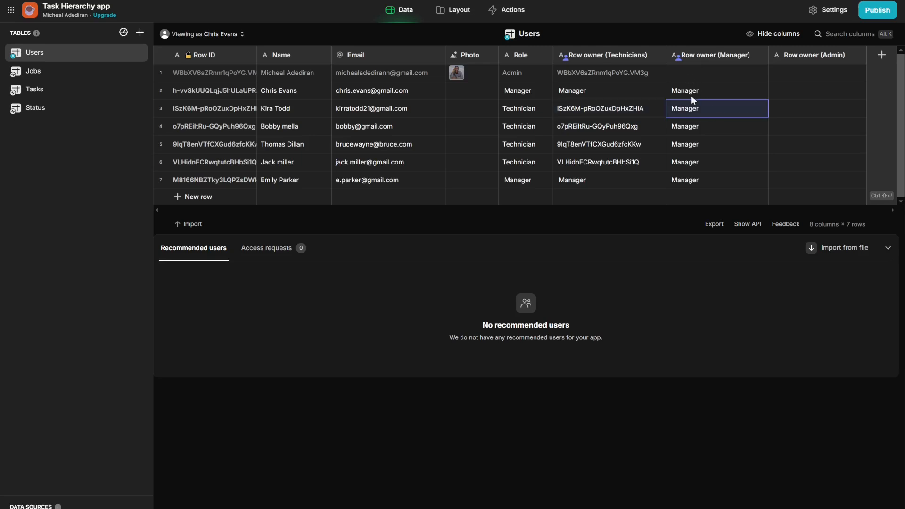
- Set "Row owner (Manager)" to Manager for the admin in row 1 and check the manager's access to that row
{"action": "double_click", "coordinate": [685, 74]}
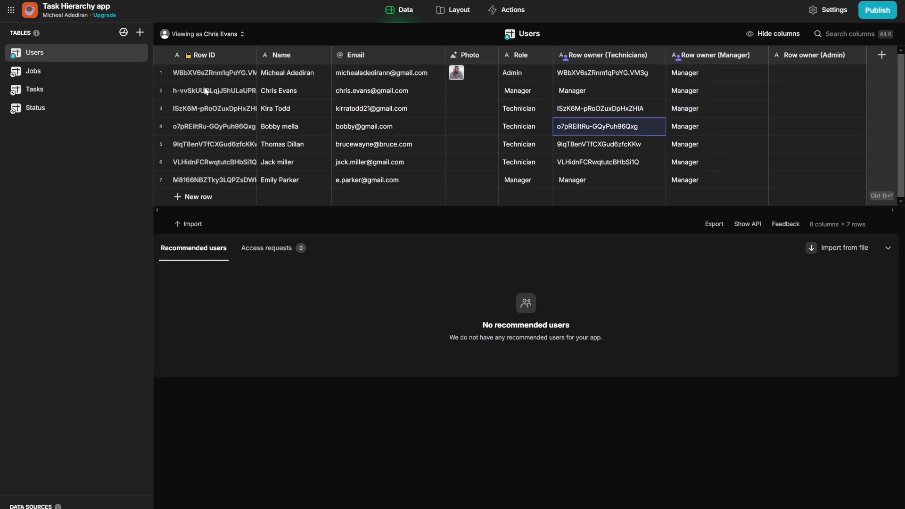
{"action": "left_click", "coordinate": [198, 73]}
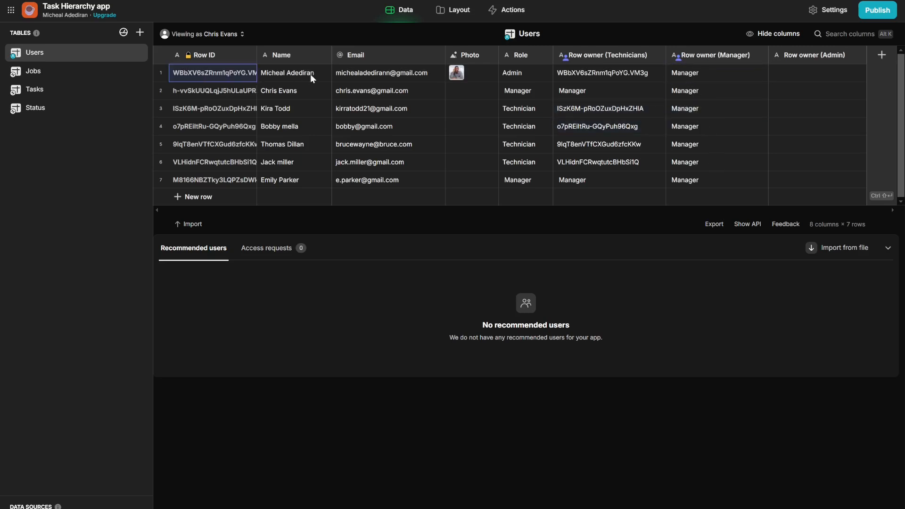
{"action": "left_click", "coordinate": [279, 78]}
{"action": "left_click", "coordinate": [161, 73]}
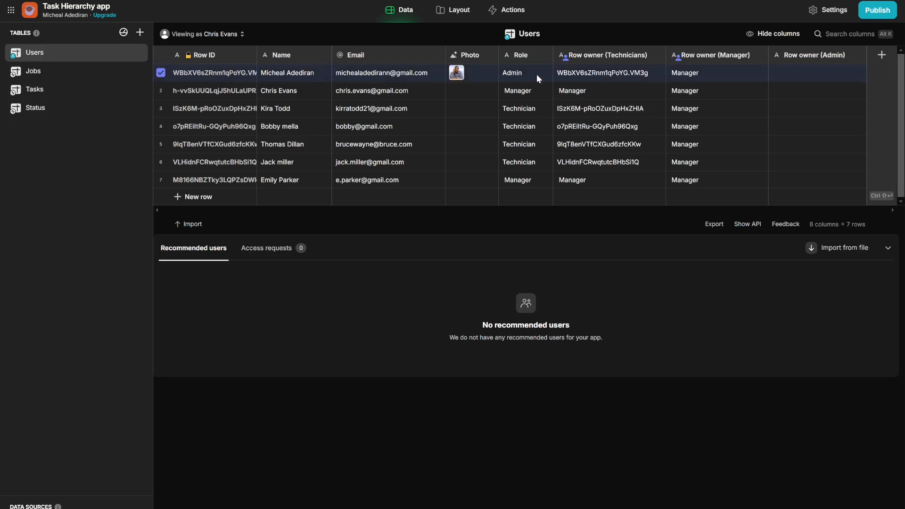
- Clear the "Row owner (Manager)" value of the admin in row 1
{"action": "double_click", "coordinate": [683, 74]}
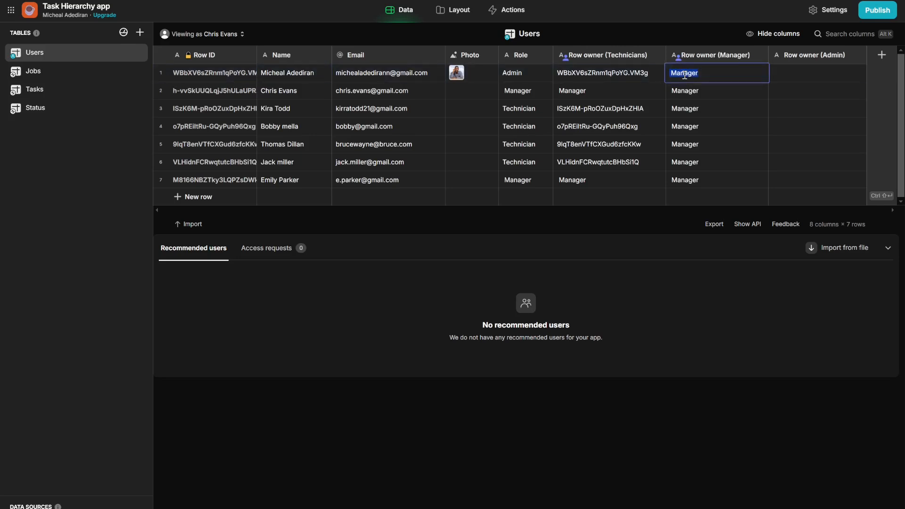
{"action": "key", "text": "BackSpace"}
{"action": "left_click", "coordinate": [613, 89]}
- Fill "Row owner (Admin)" with the Admin role from row 1 for all seven users and make that column a row owner
{"action": "left_click", "coordinate": [525, 72]}
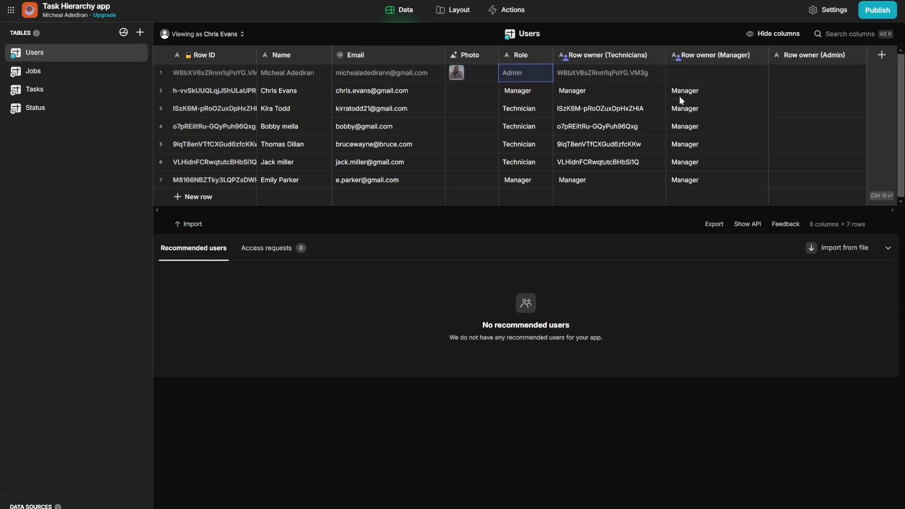
{"action": "double_click", "coordinate": [519, 76]}
{"action": "key", "text": "ctrl+c"}
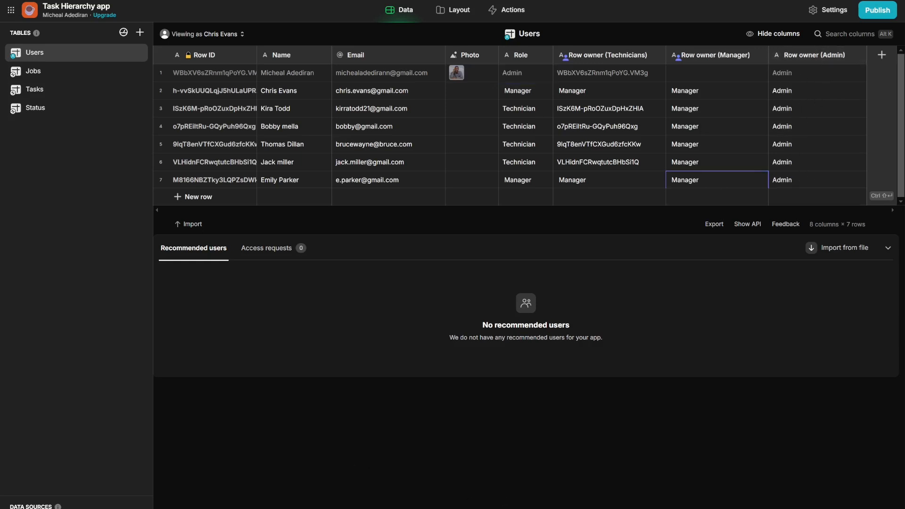
{"action": "left_click", "coordinate": [808, 54]}
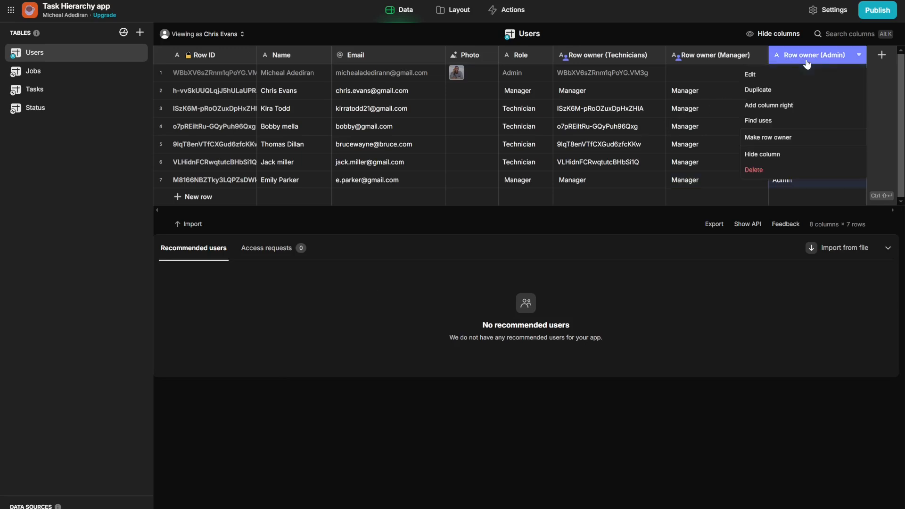
{"action": "left_click", "coordinate": [779, 137]}
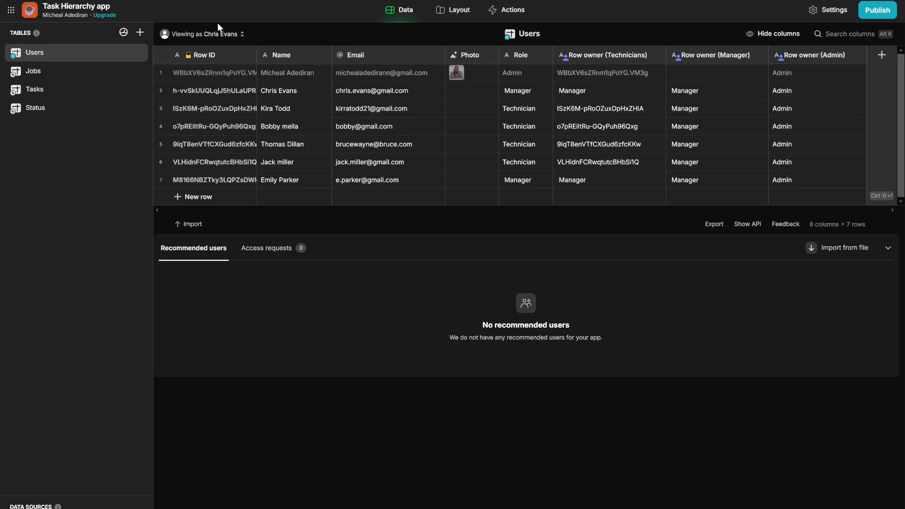
- View the Users data as the admin and check which rows that user can access
{"action": "left_click", "coordinate": [211, 34]}
{"action": "left_click", "coordinate": [208, 116]}
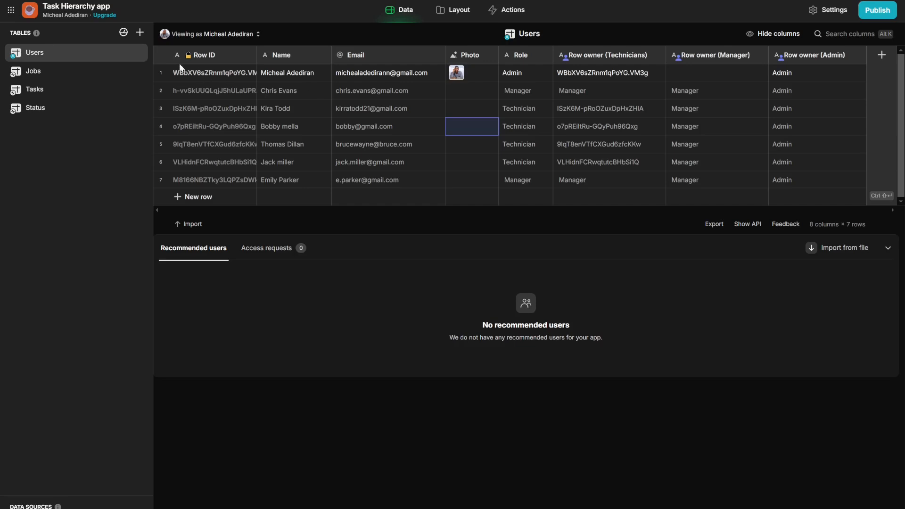
{"action": "left_click", "coordinate": [161, 73]}
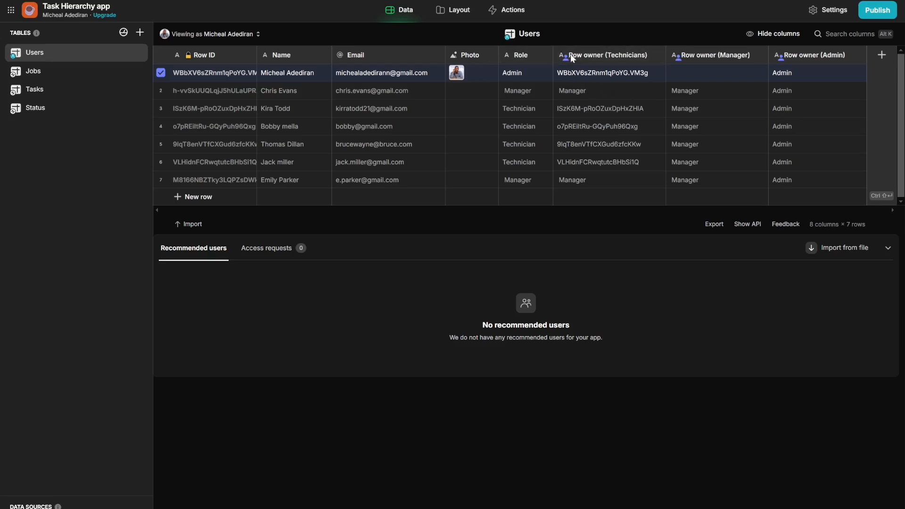
{"action": "left_click", "coordinate": [791, 76]}
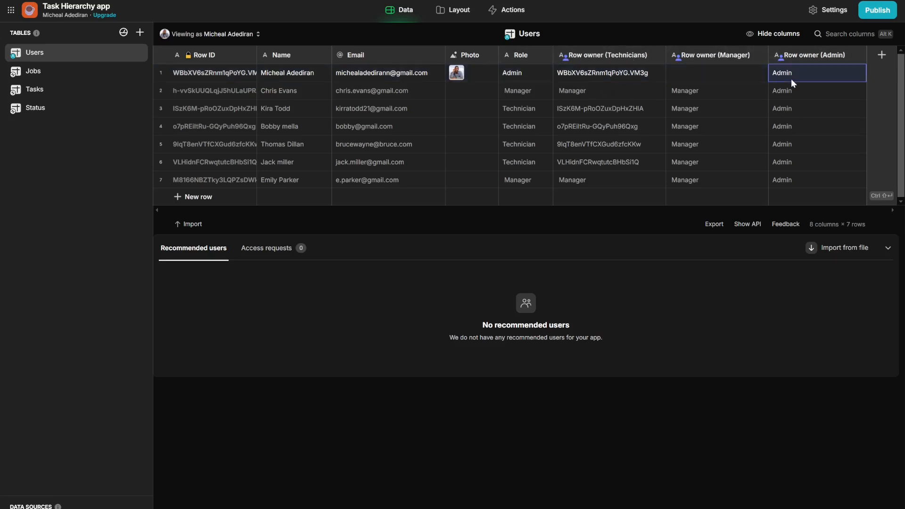
- Compare the admin's "Row owner (Technicians)" value with the Row ID and with the "Row owner (Admin)" values
{"action": "left_click", "coordinate": [562, 75]}
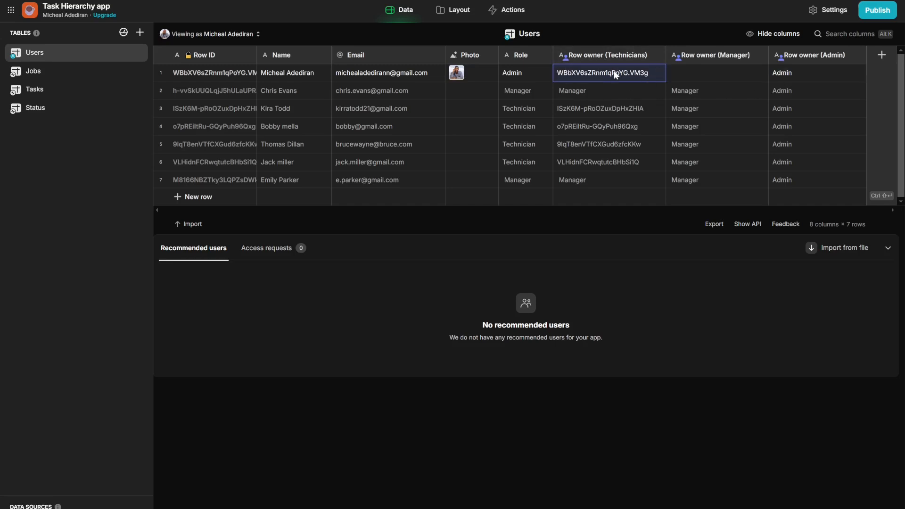
{"action": "left_click", "coordinate": [239, 76]}
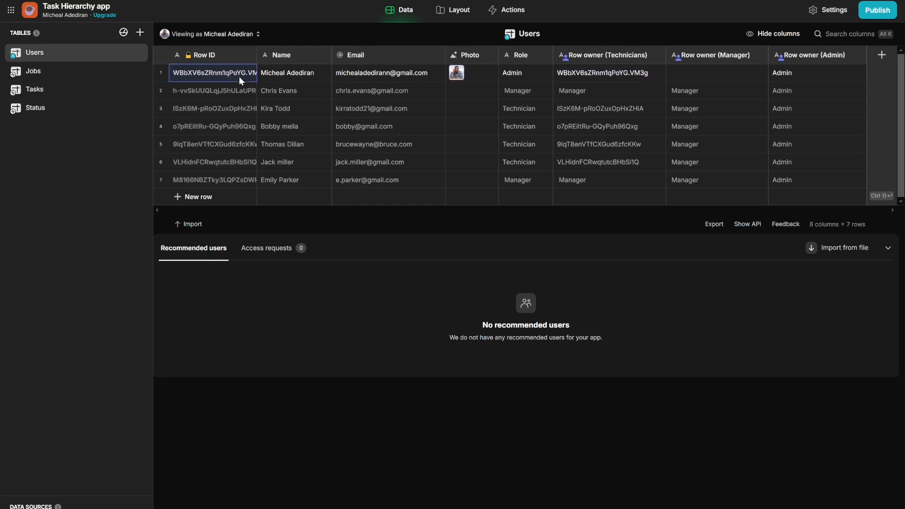
{"action": "left_click", "coordinate": [781, 75]}
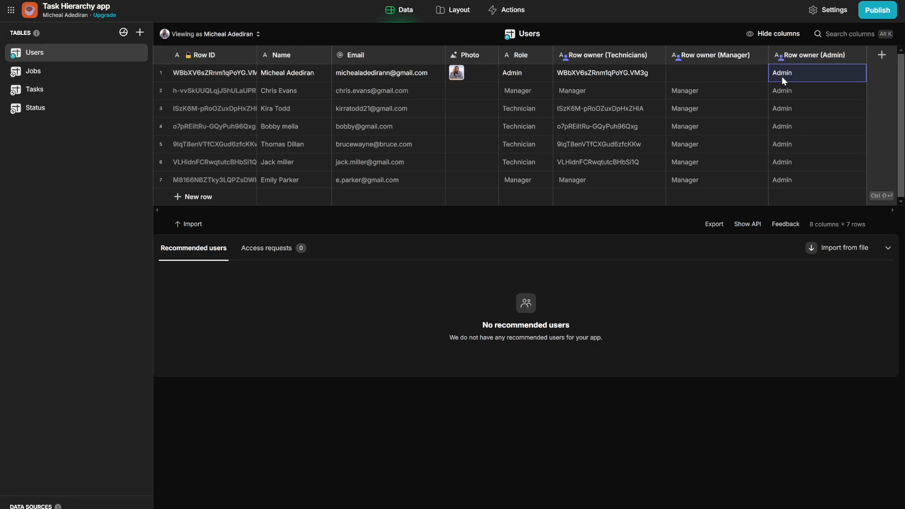
{"action": "left_click", "coordinate": [620, 76]}
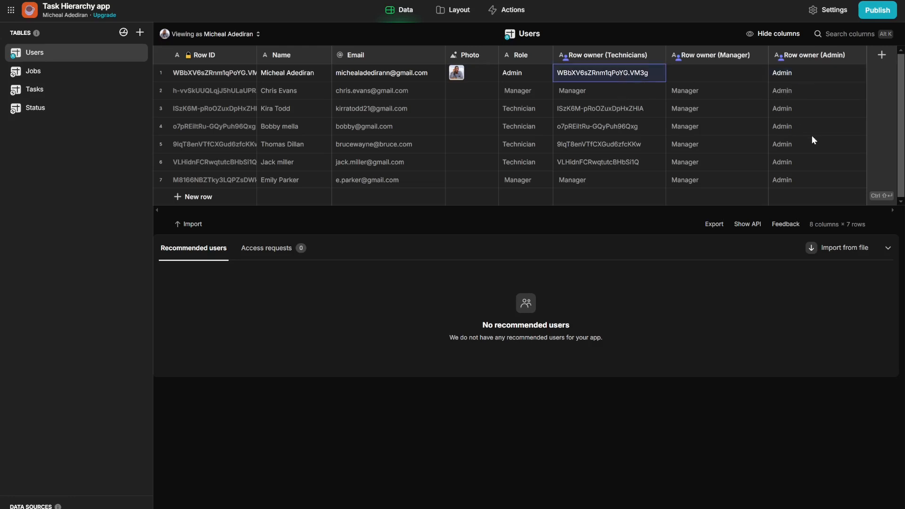
{"action": "left_click", "coordinate": [790, 162]}
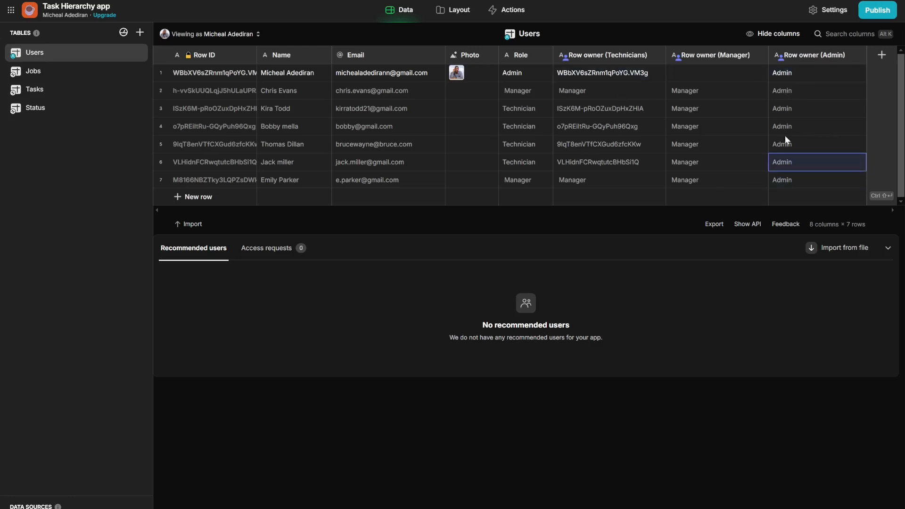
{"action": "left_click", "coordinate": [784, 90]}
- Replace the "Row owner (Technicians)" value of the admin in row 1 with Admin
{"action": "left_click", "coordinate": [601, 74]}
{"action": "left_click", "coordinate": [600, 74]}
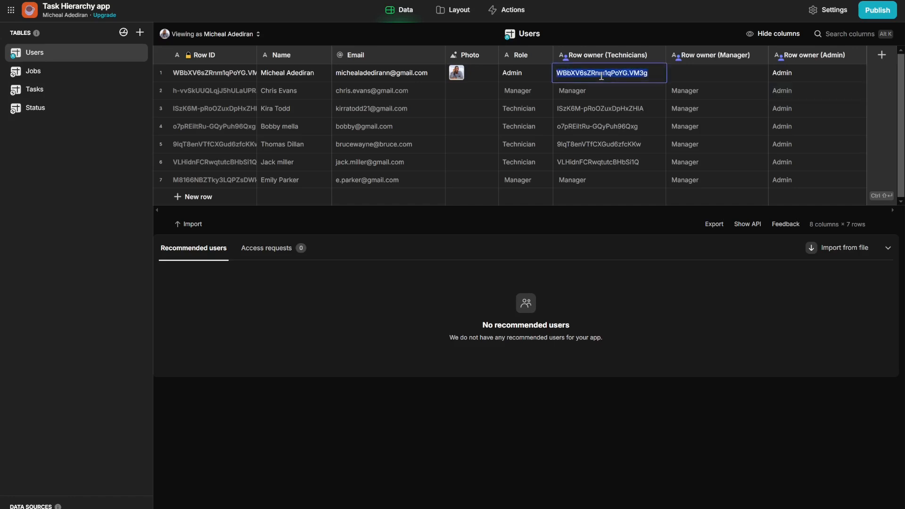
{"action": "key", "text": "BackSpace"}
{"action": "key", "text": "ctrl+v"}
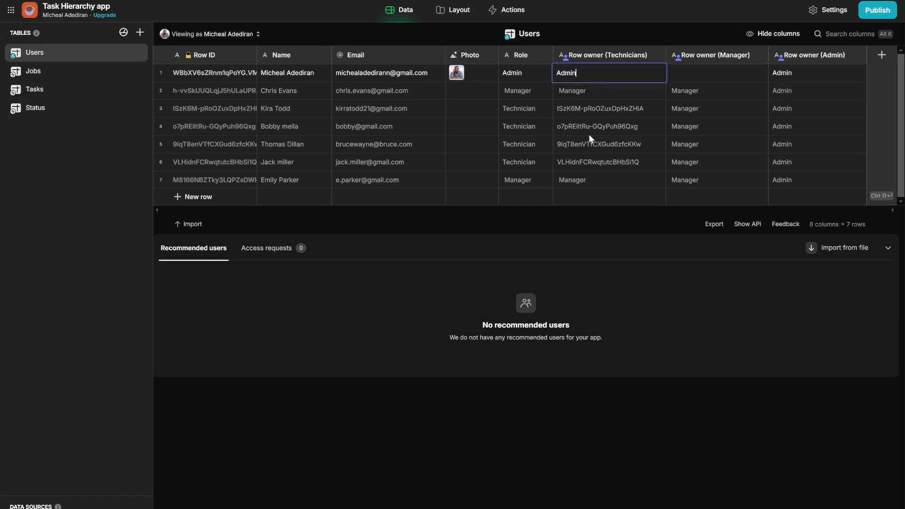
{"action": "left_click", "coordinate": [589, 132]}
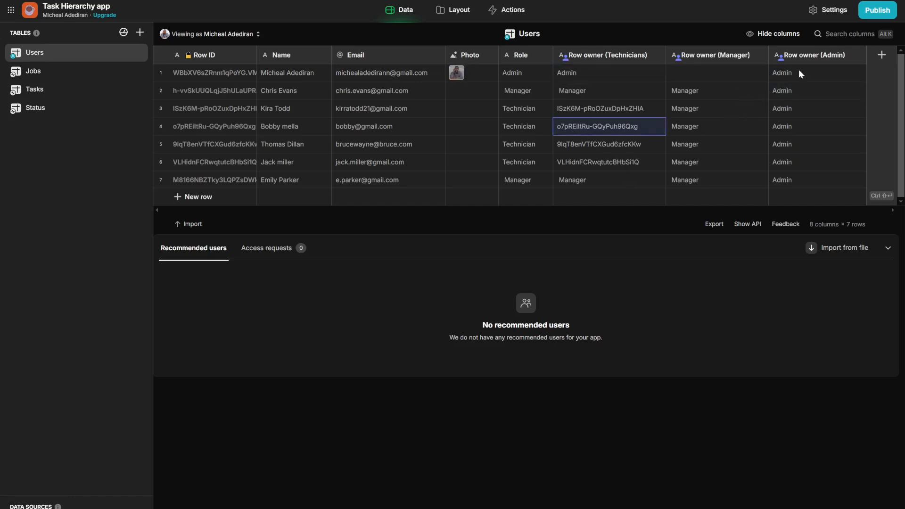
{"action": "left_click", "coordinate": [701, 145]}
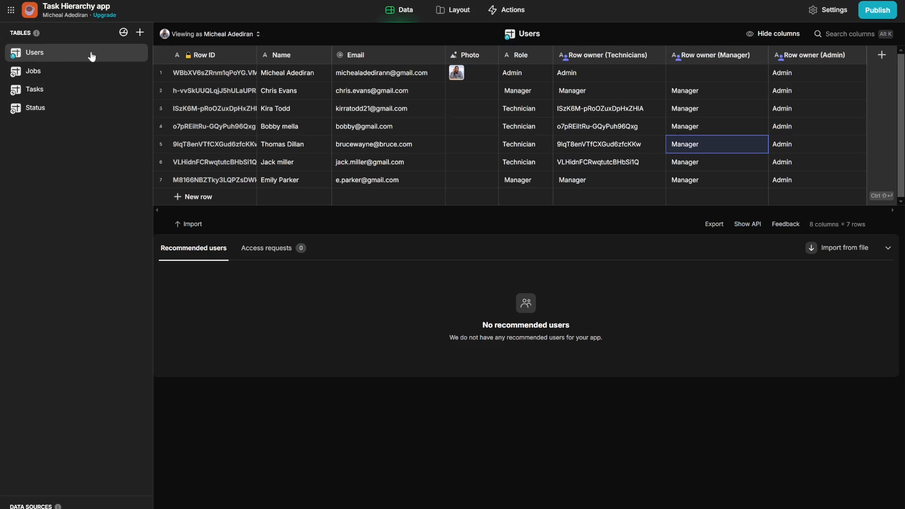
- View the Users data as the row 5 technician and the row 7 manager, checking whether the manager can access the admin's row
{"action": "left_click", "coordinate": [235, 34]}
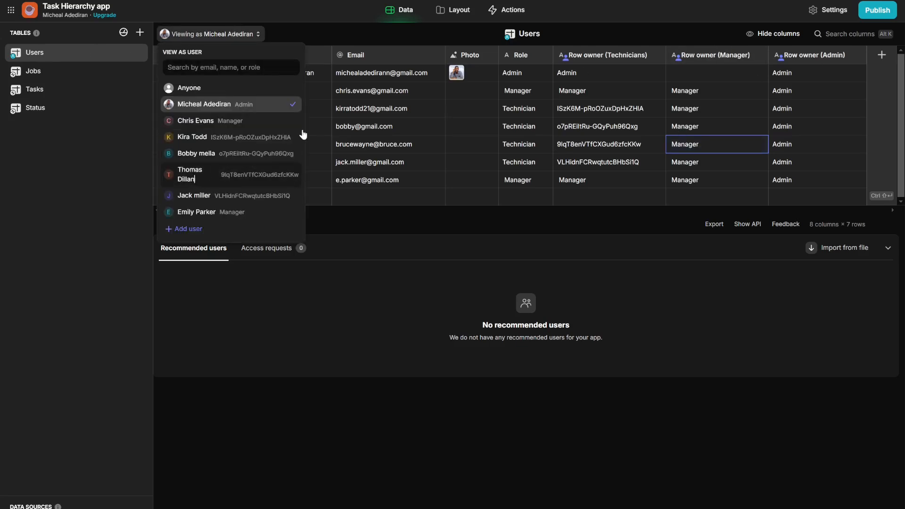
{"action": "left_click", "coordinate": [194, 178]}
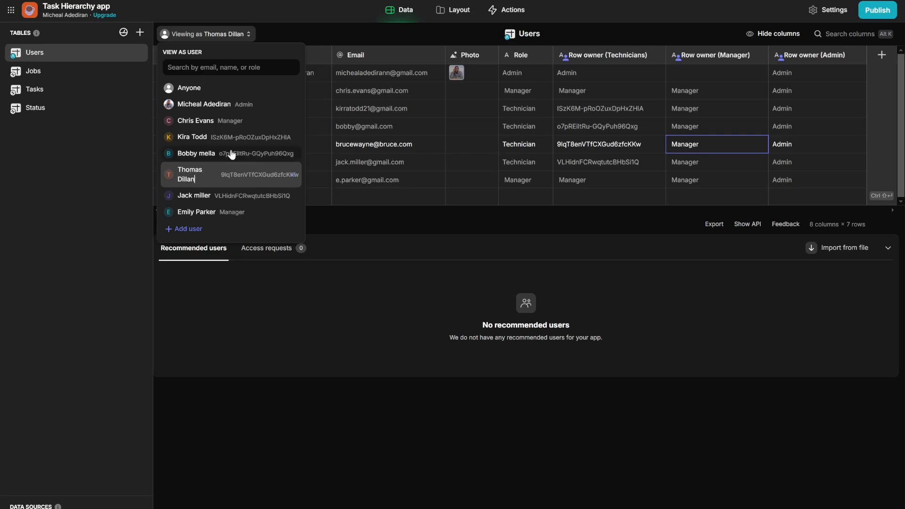
{"action": "left_click", "coordinate": [209, 212]}
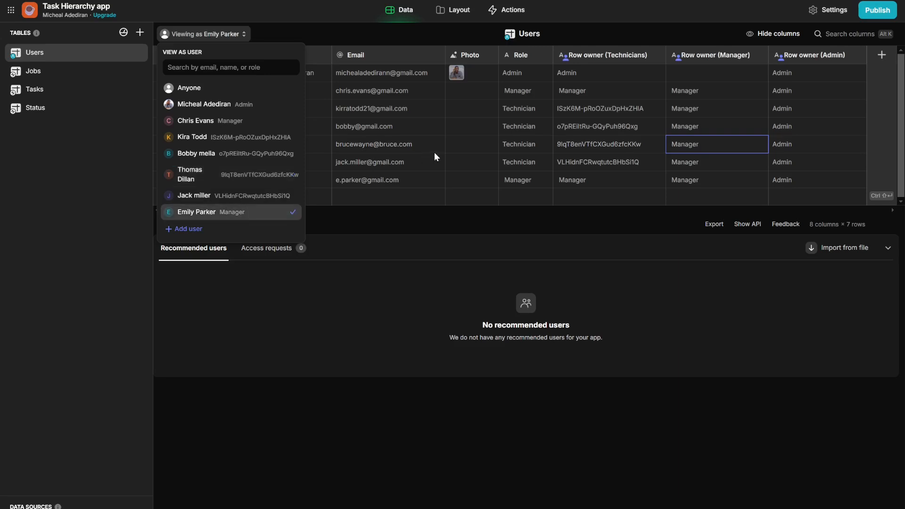
{"action": "left_click", "coordinate": [397, 108]}
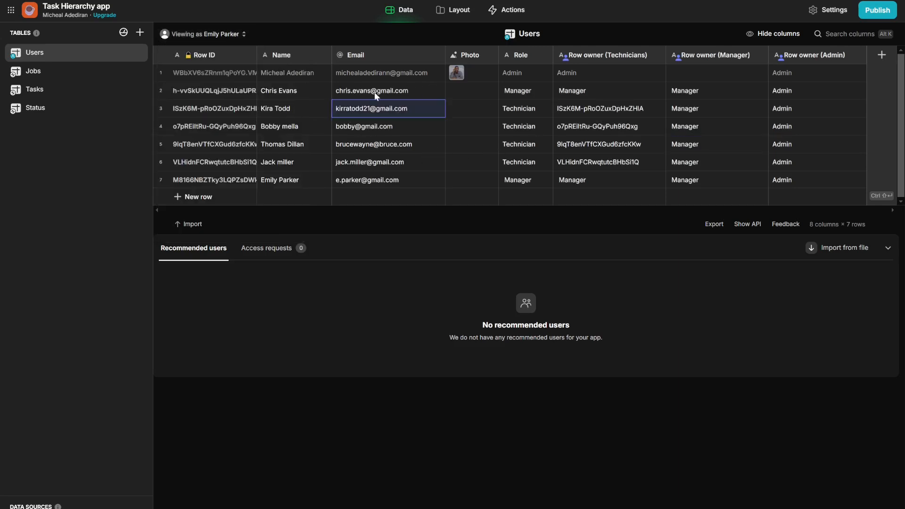
{"action": "left_click", "coordinate": [517, 77]}
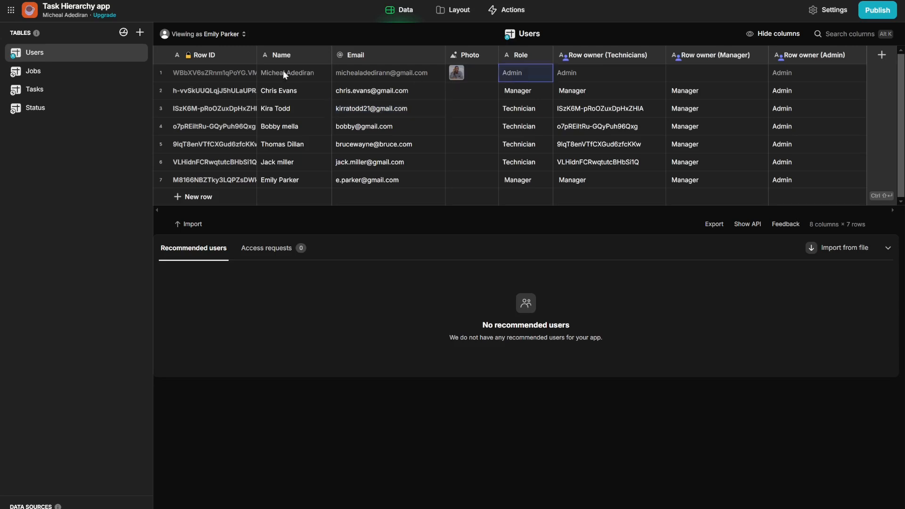
- View the Users data as the admin and set the "Row owner (Manager)" value in row 1 to Admin
{"action": "left_click", "coordinate": [204, 34]}
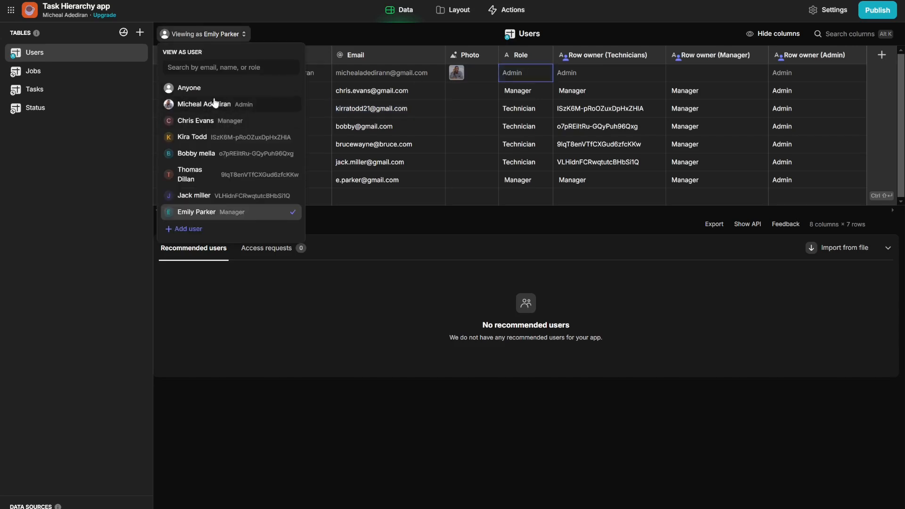
{"action": "left_click", "coordinate": [214, 105]}
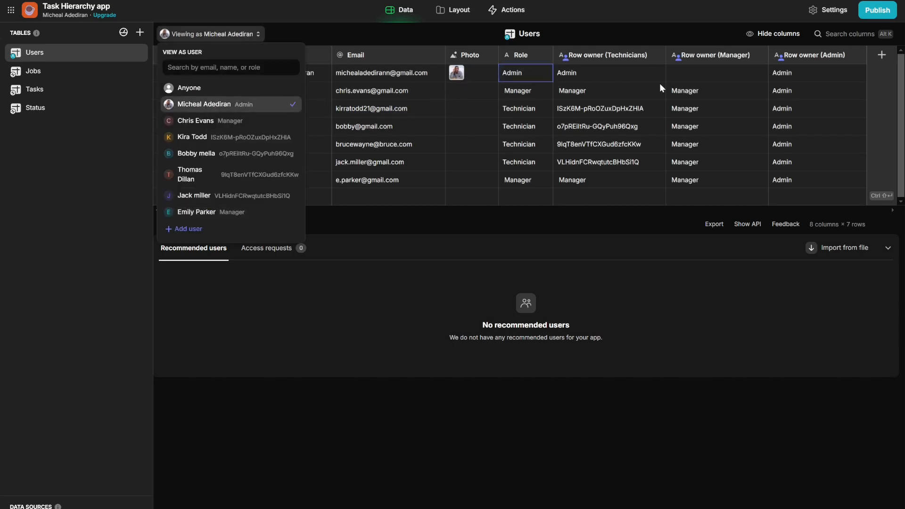
{"action": "left_click", "coordinate": [697, 111]}
{"action": "double_click", "coordinate": [697, 73]}
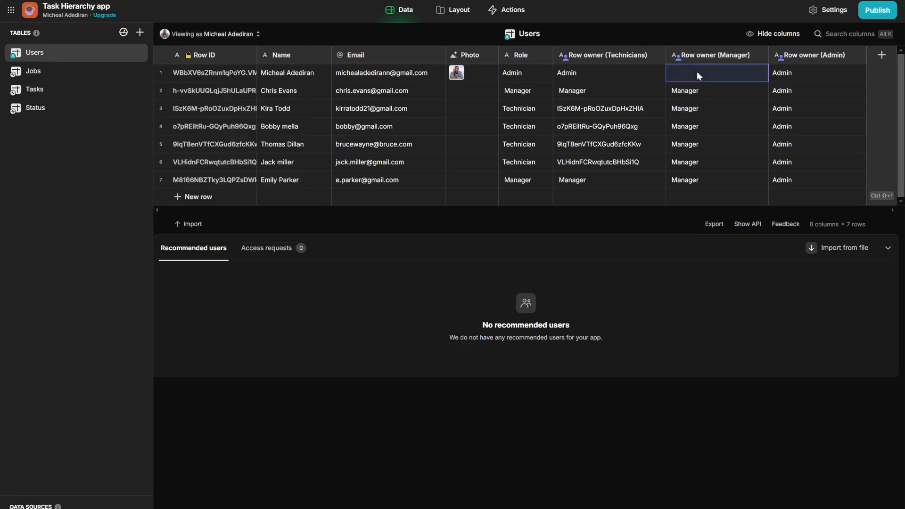
{"action": "type", "text": "Admin"}
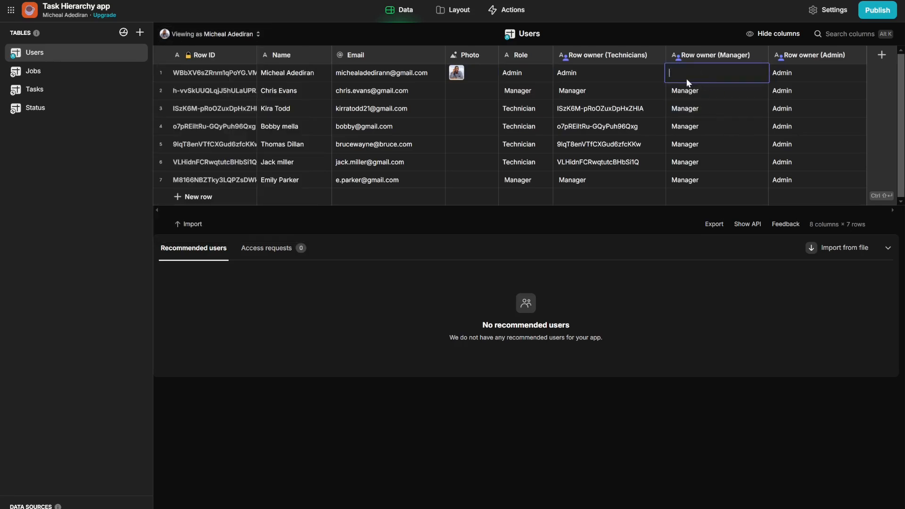
{"action": "left_click", "coordinate": [676, 131]}
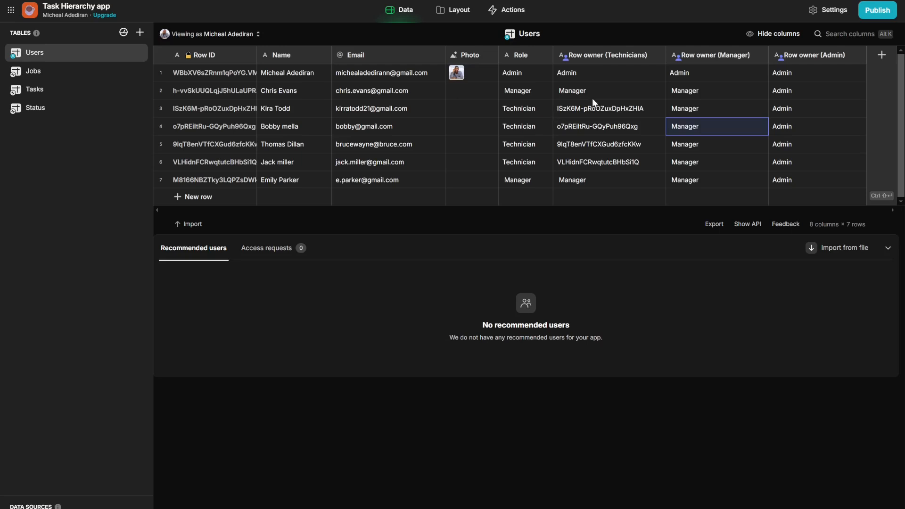
- Hide the Photo column in the Users table
{"action": "left_click", "coordinate": [472, 55]}
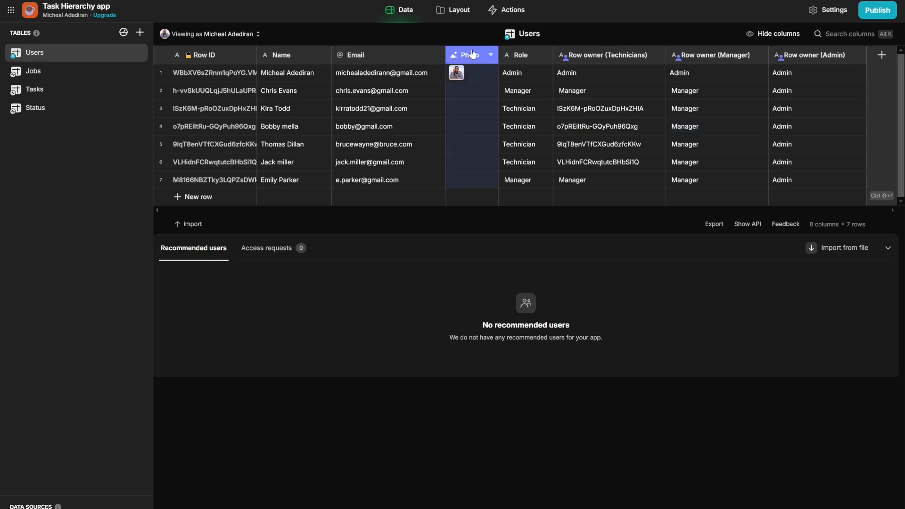
{"action": "left_click", "coordinate": [490, 54]}
{"action": "left_click", "coordinate": [397, 157]}
{"action": "left_click", "coordinate": [570, 145]}
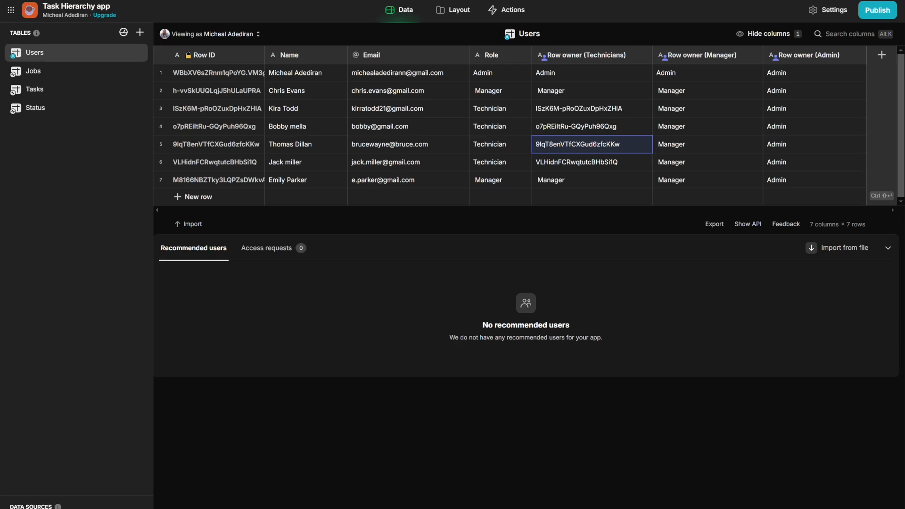
- Compare the Job value of the "Clean vault" task with the Row ID of the first job in the Jobs table
{"action": "left_click", "coordinate": [36, 76]}
{"action": "left_click", "coordinate": [45, 95]}
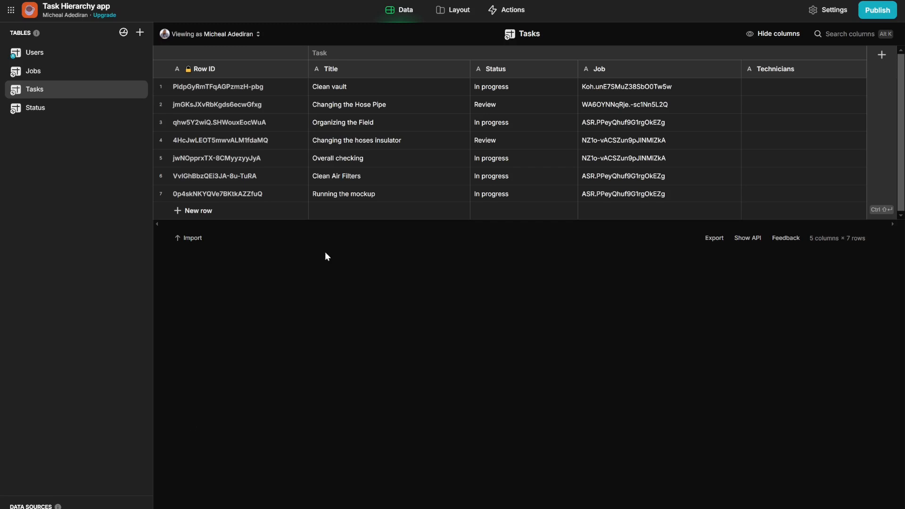
{"action": "left_click", "coordinate": [605, 75]}
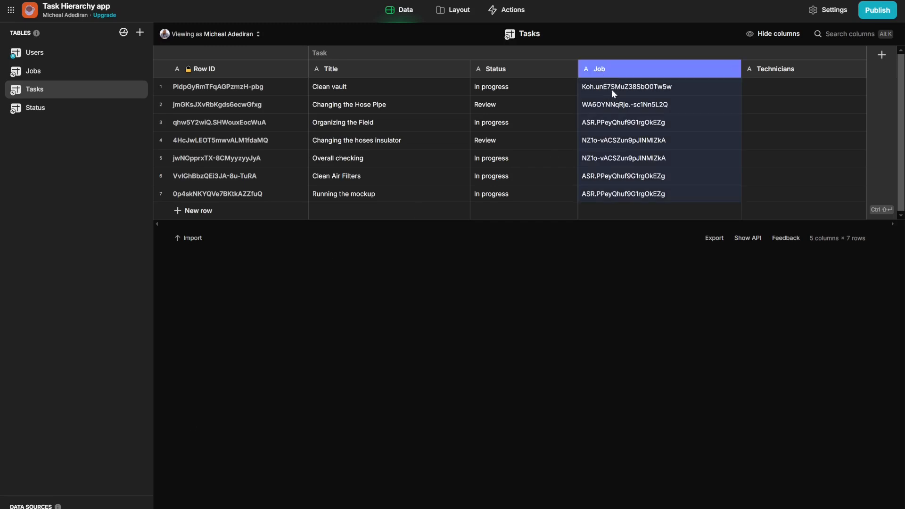
{"action": "left_click", "coordinate": [624, 86]}
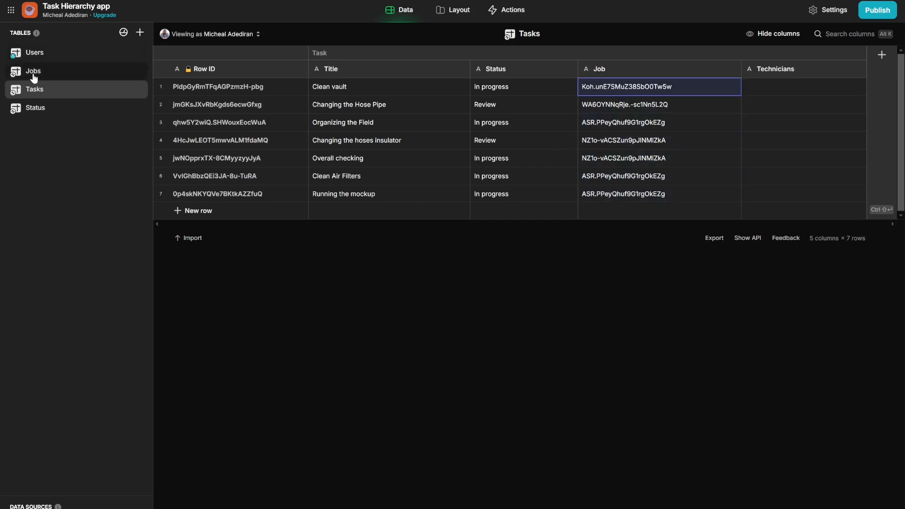
{"action": "left_click", "coordinate": [81, 77]}
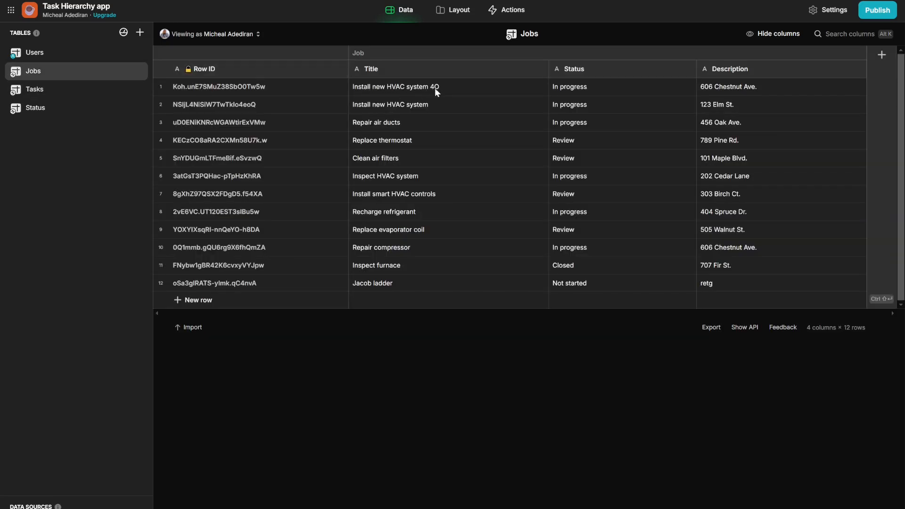
{"action": "left_click", "coordinate": [222, 90]}
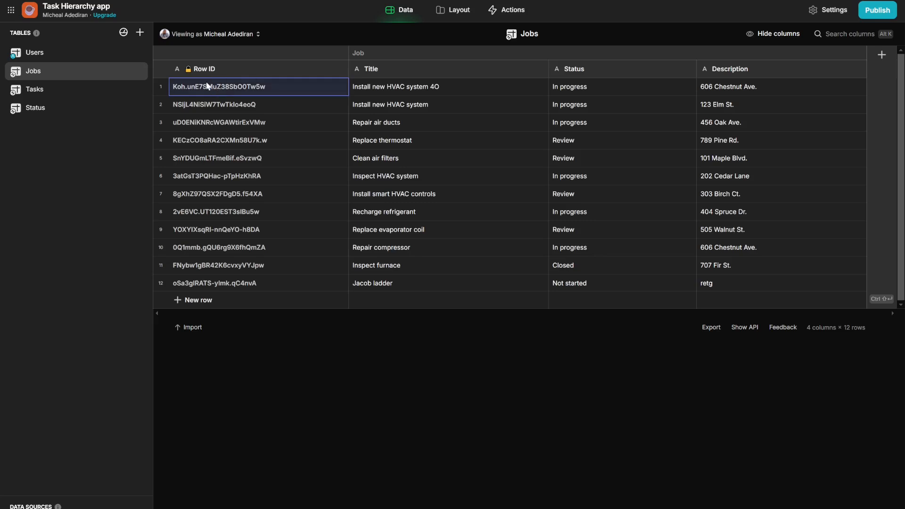
{"action": "left_click", "coordinate": [53, 90]}
{"action": "left_click", "coordinate": [636, 86]}
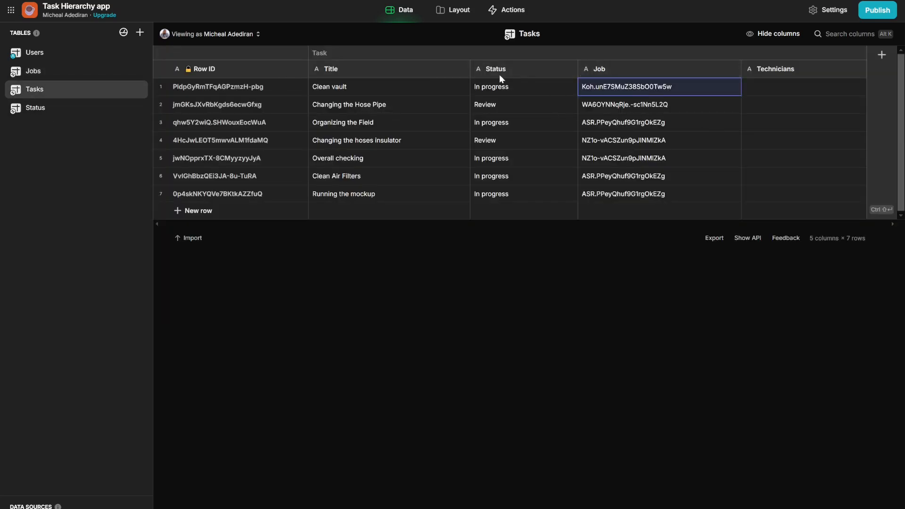
- Duplicate the Job column of the Tasks table and set the copy's type to Relation
{"action": "left_click", "coordinate": [681, 70]}
{"action": "right_click", "coordinate": [613, 83]}
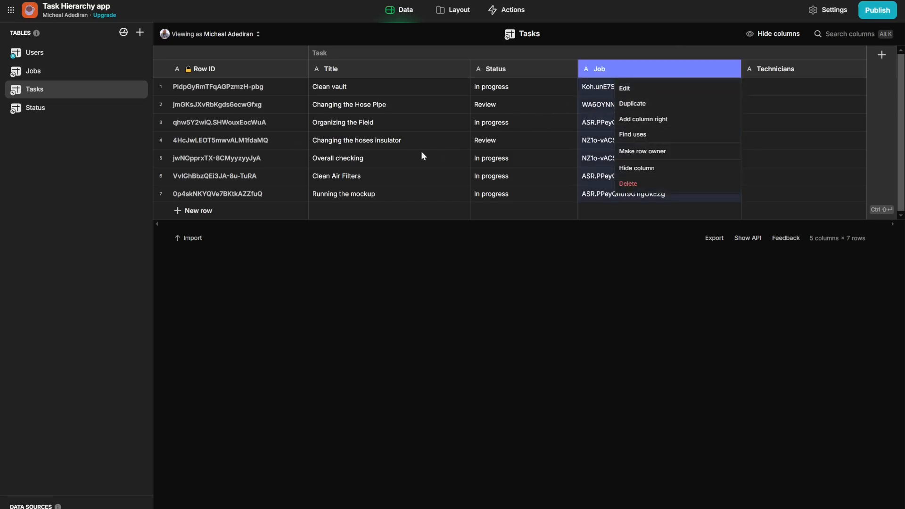
{"action": "left_click", "coordinate": [644, 104]}
{"action": "left_click", "coordinate": [587, 110]}
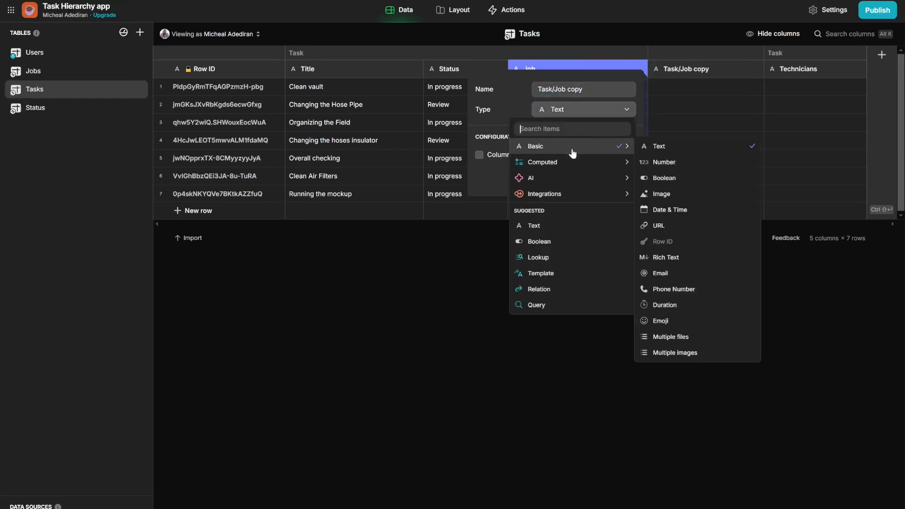
{"action": "left_click", "coordinate": [541, 293]}
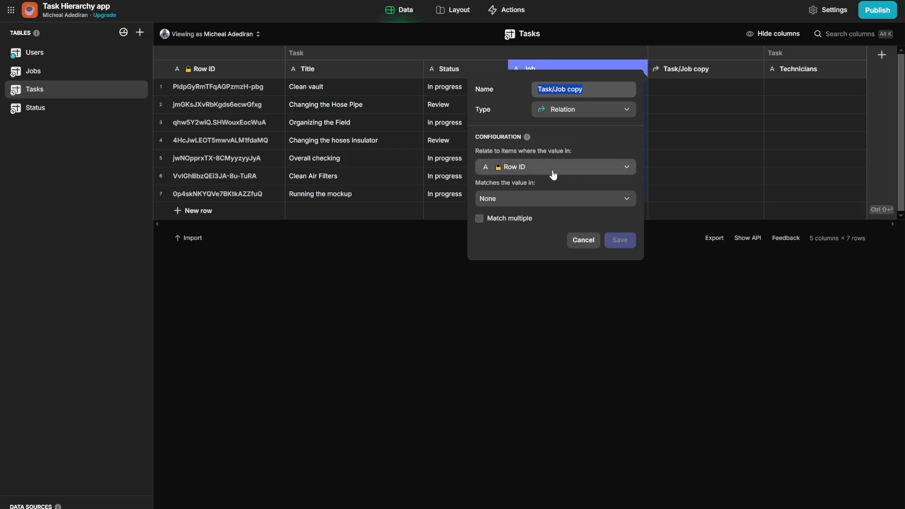
- Name the new relation column "Job/relation"
{"action": "left_click", "coordinate": [567, 96]}
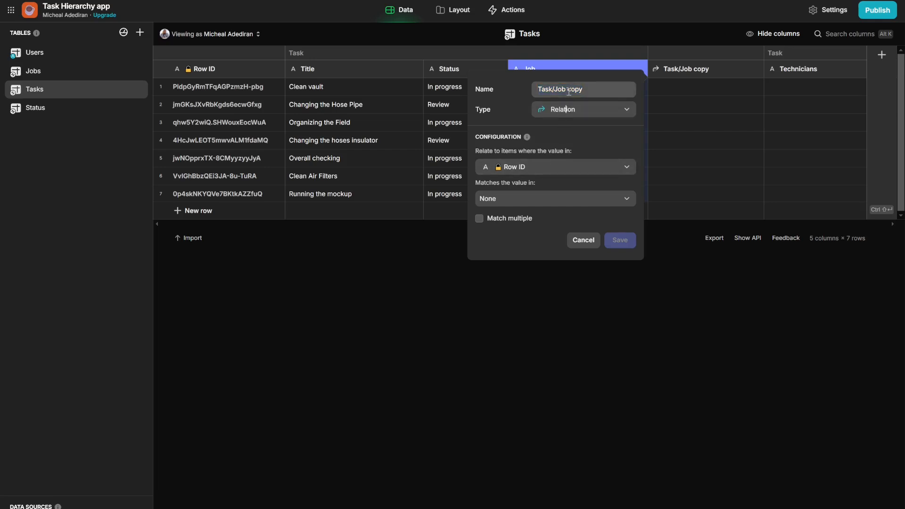
{"action": "triple_click", "coordinate": [569, 92]}
{"action": "type", "text": "relation"}
{"action": "key", "text": "BackSpace"}
{"action": "key", "text": "BackSpace"}
{"action": "key", "text": "BackSpace"}
{"action": "key", "text": "BackSpace"}
{"action": "key", "text": "BackSpace"}
{"action": "key", "text": "BackSpace"}
{"action": "key", "text": "BackSpace"}
{"action": "key", "text": "BackSpace"}
{"action": "type", "text": "Job/relation"}
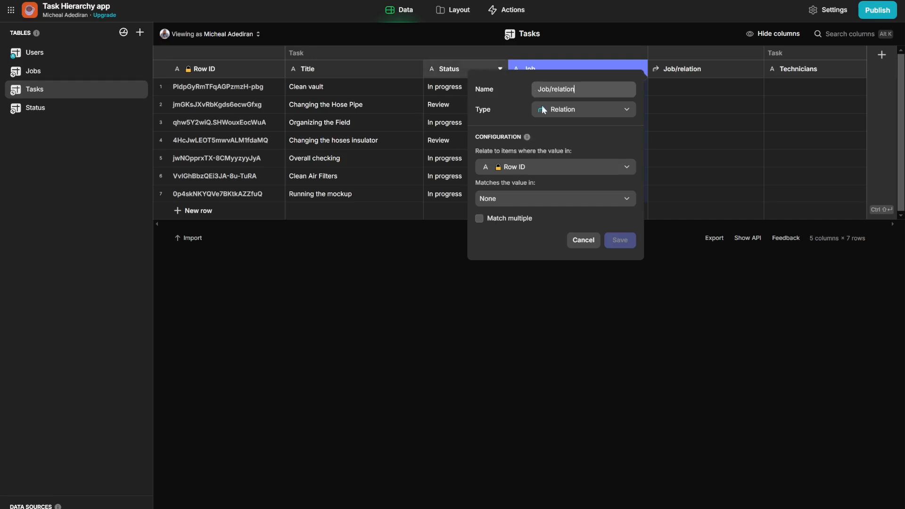
- Relate the Task > Job values to the Row ID of the Jobs table as a single match and save the column
{"action": "left_click", "coordinate": [517, 171]}
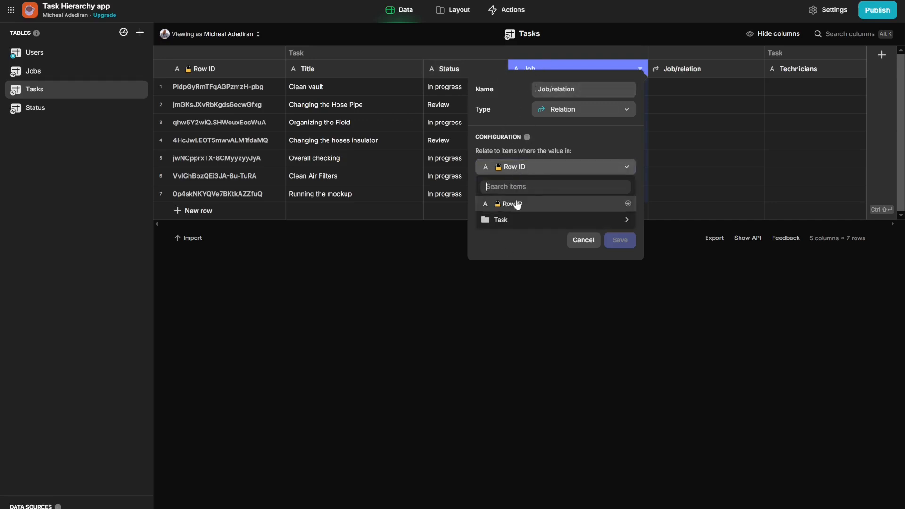
{"action": "mouse_move", "coordinate": [514, 221]}
{"action": "left_click", "coordinate": [662, 252]}
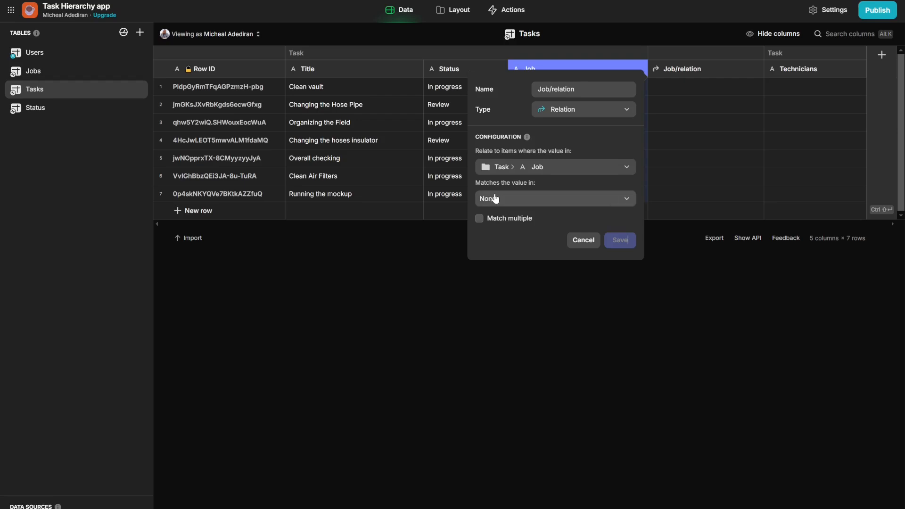
{"action": "left_click", "coordinate": [536, 199]}
{"action": "mouse_move", "coordinate": [519, 250]}
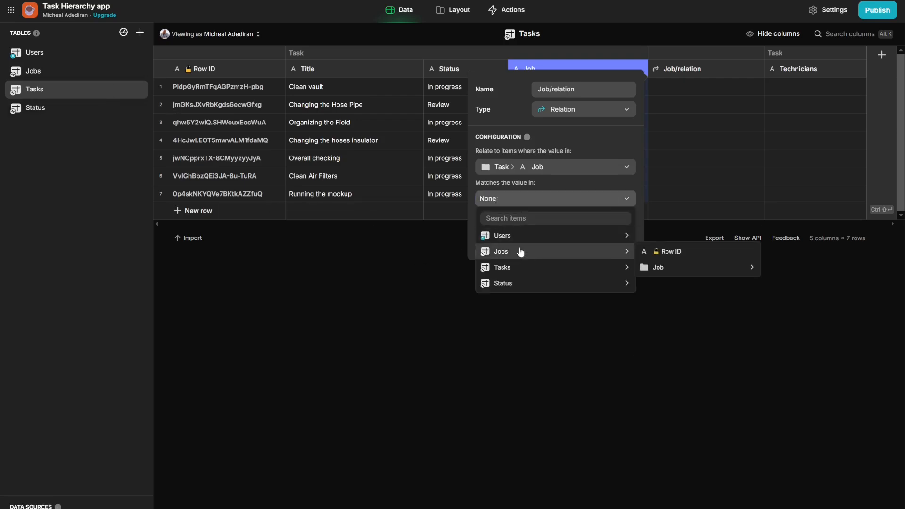
{"action": "left_click", "coordinate": [677, 253]}
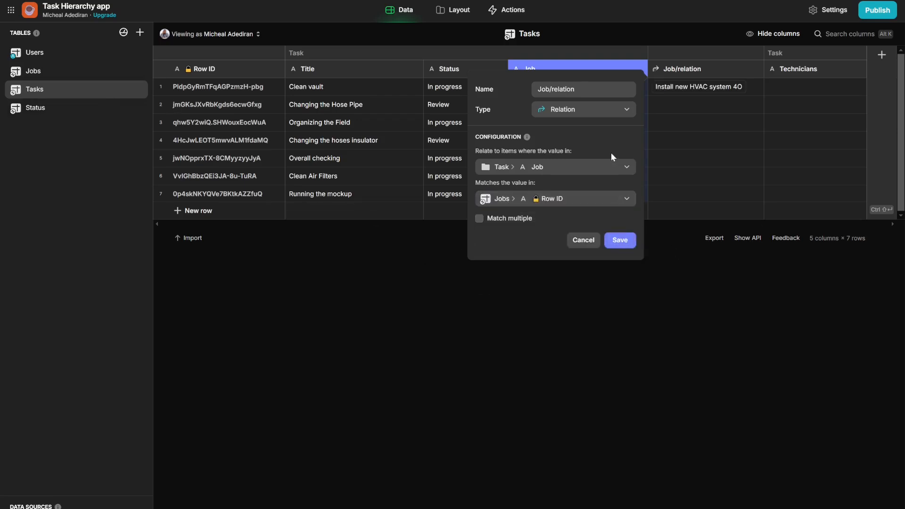
{"action": "left_click", "coordinate": [503, 220]}
{"action": "left_click", "coordinate": [504, 224]}
{"action": "left_click", "coordinate": [628, 241]}
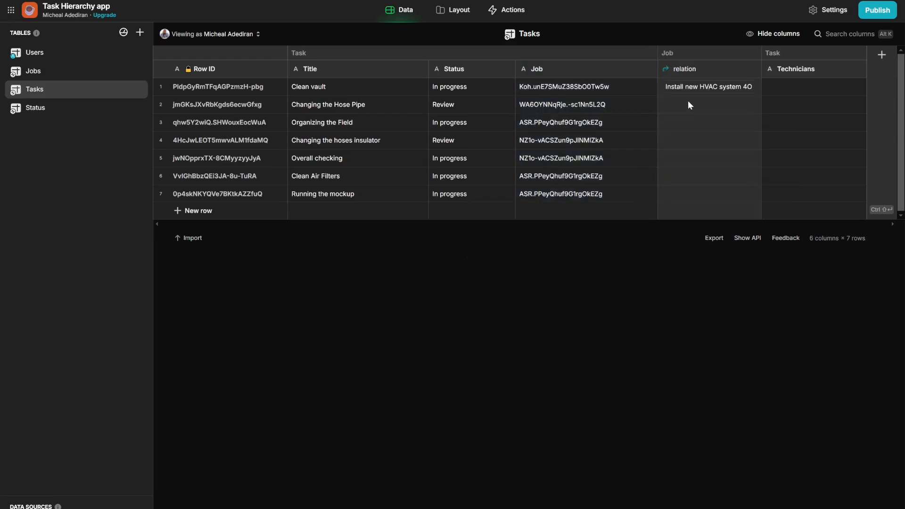
- Compare the Row IDs in the Jobs table with the Job values of the tasks that have no related job
{"action": "left_click", "coordinate": [60, 78]}
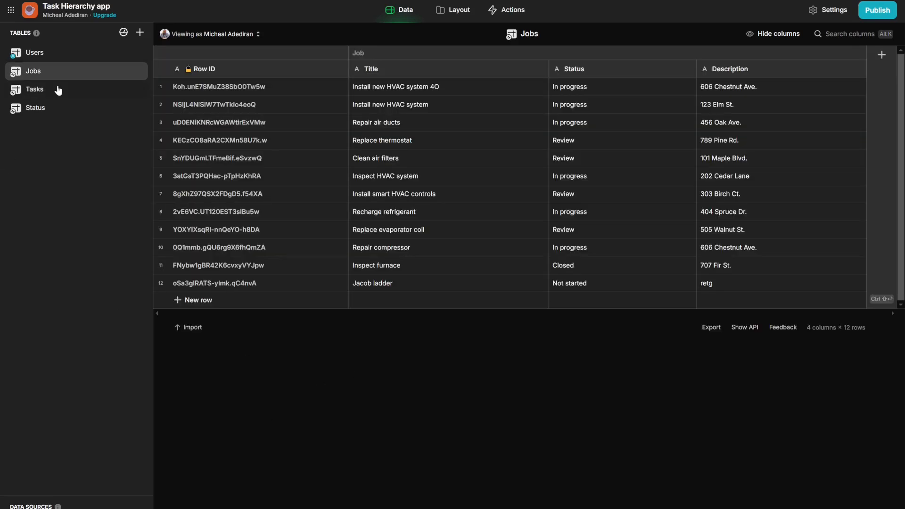
{"action": "left_click", "coordinate": [197, 105]}
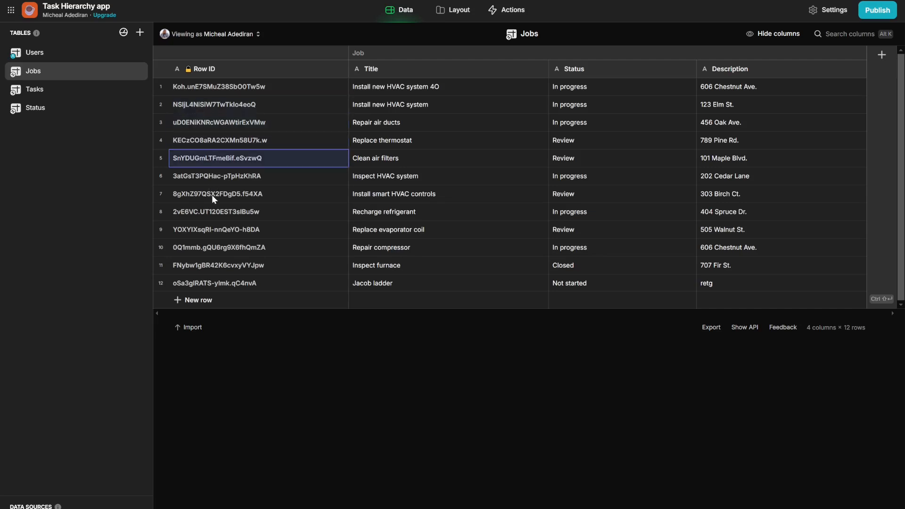
{"action": "left_click", "coordinate": [34, 89]}
{"action": "left_click", "coordinate": [533, 118]}
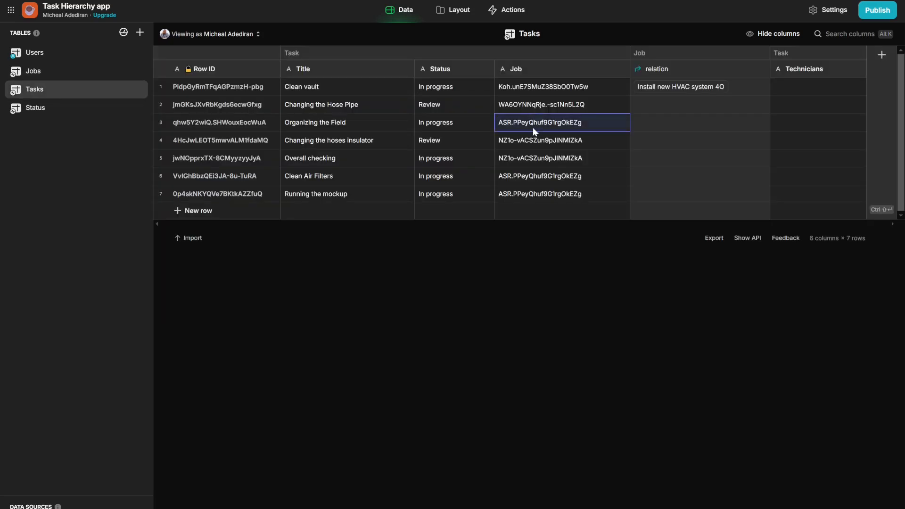
- Fill the Job cells of the unrelated tasks with existing job Row IDs and check them against the Jobs table
{"action": "left_click", "coordinate": [533, 159]}
{"action": "left_click", "coordinate": [536, 176]}
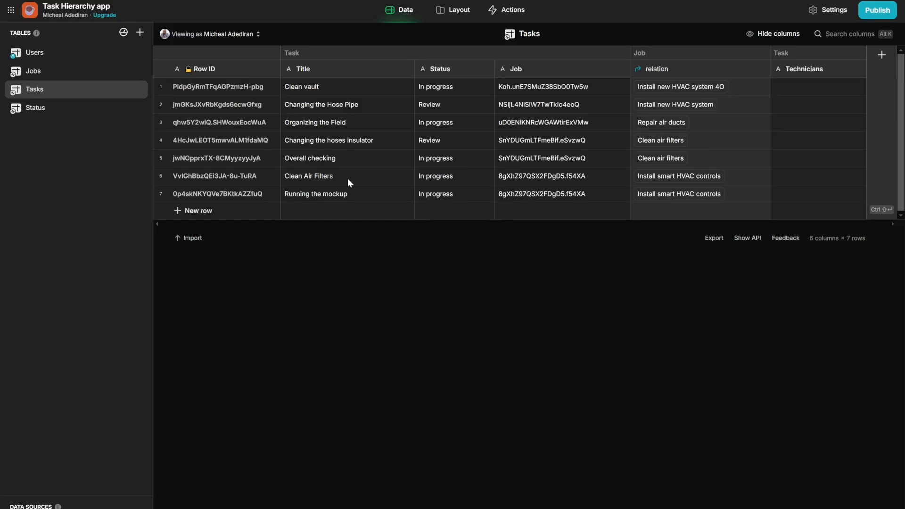
{"action": "left_click", "coordinate": [523, 140]}
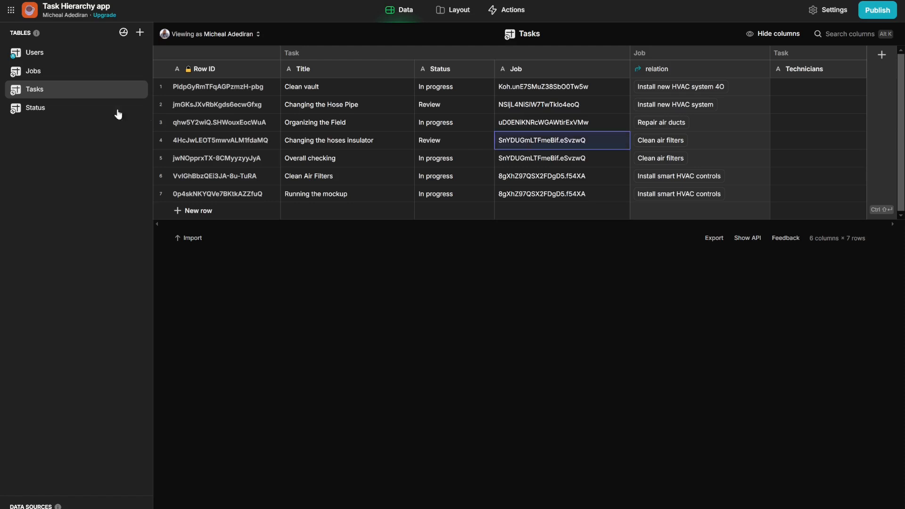
{"action": "left_click", "coordinate": [51, 71]}
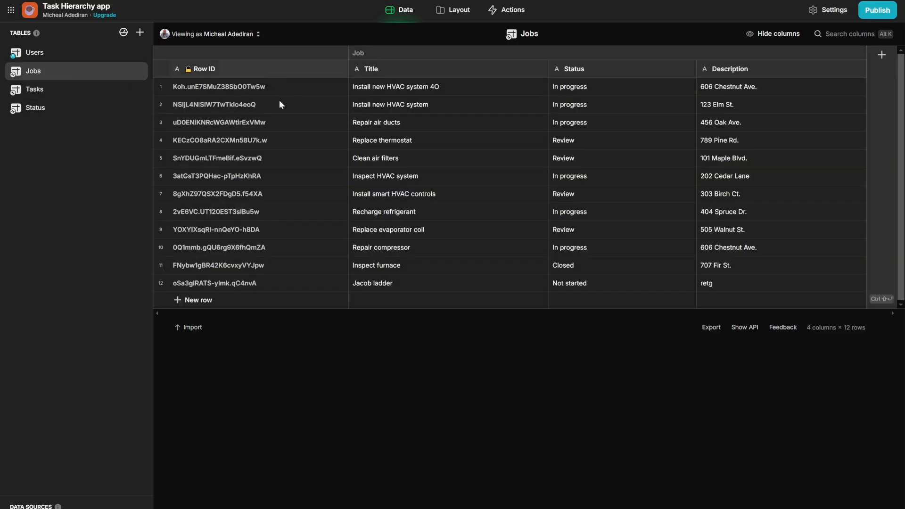
{"action": "left_click", "coordinate": [45, 93]}
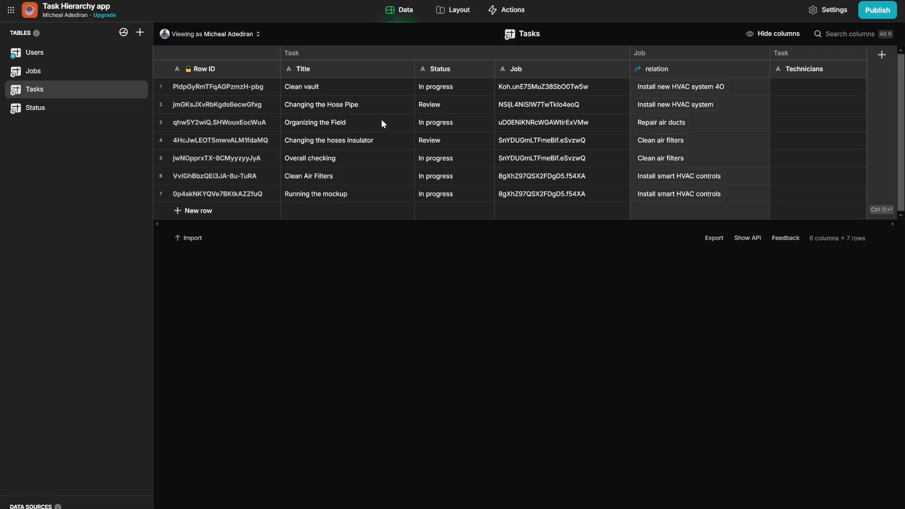
- Review the title of each task that needs a value in the Technicians column of the Tasks table
{"action": "left_click", "coordinate": [821, 89]}
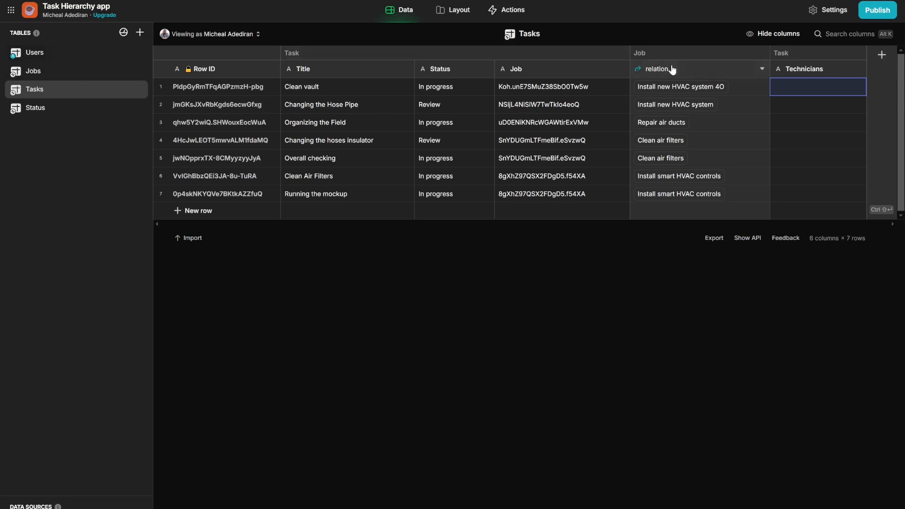
{"action": "left_click", "coordinate": [325, 90]}
{"action": "left_click", "coordinate": [325, 107]}
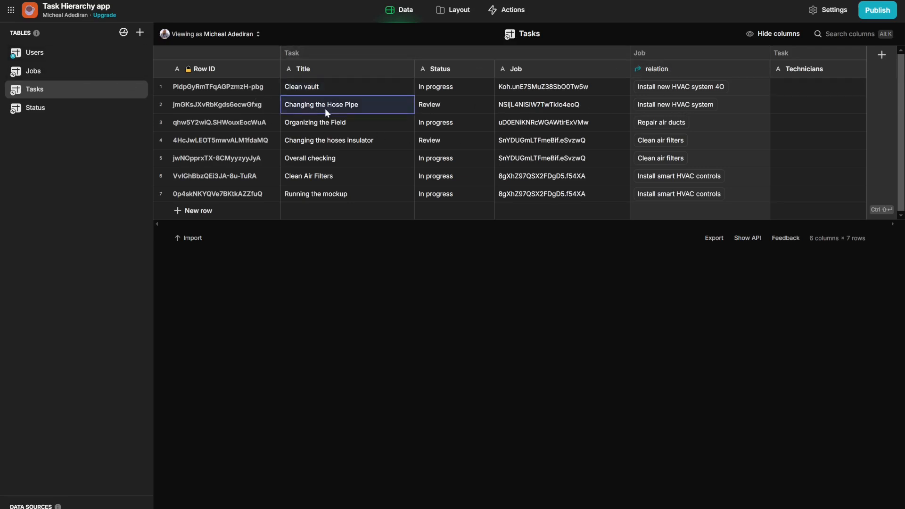
{"action": "left_click", "coordinate": [327, 123]}
{"action": "left_click", "coordinate": [330, 142]}
{"action": "left_click", "coordinate": [334, 160]}
{"action": "left_click", "coordinate": [344, 177]}
{"action": "left_click", "coordinate": [352, 191]}
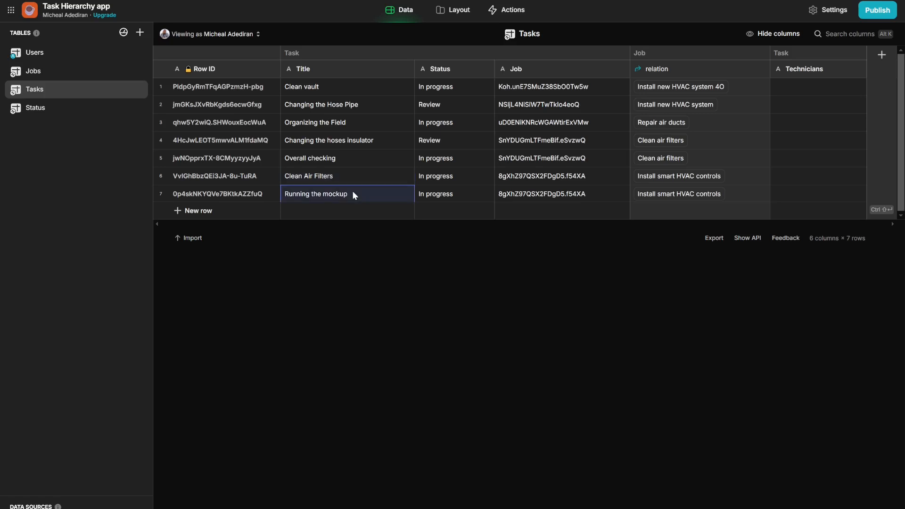
- Fill the Technicians cell of every task with the Row ID of a technician from the Users table
{"action": "left_click", "coordinate": [73, 54]}
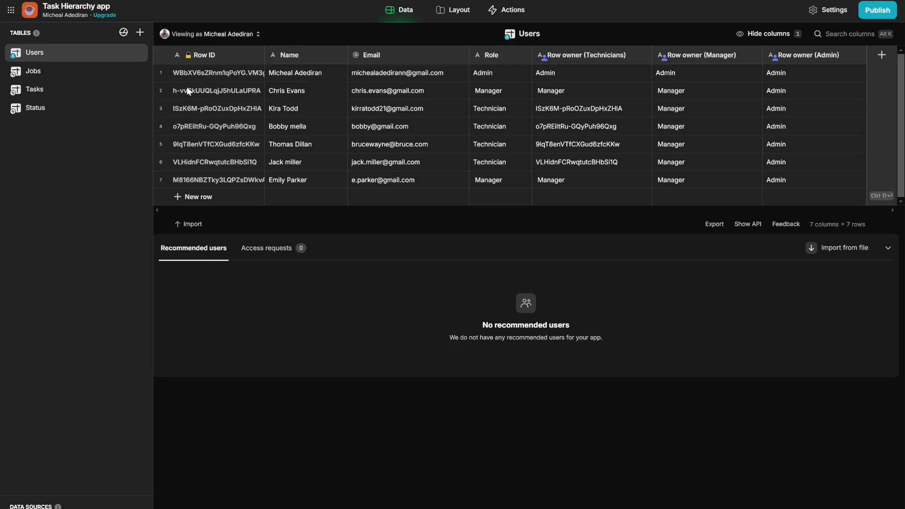
{"action": "left_click", "coordinate": [44, 91]}
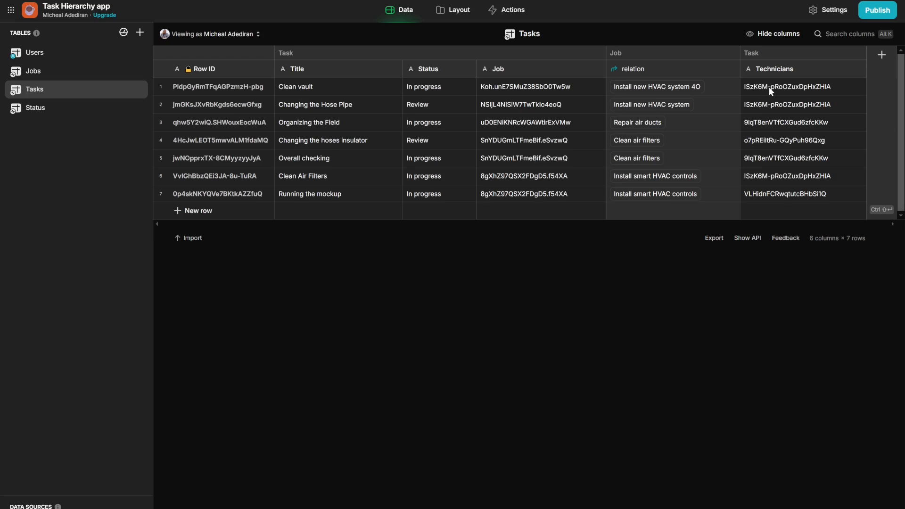
{"action": "left_click", "coordinate": [769, 88]}
{"action": "left_click", "coordinate": [782, 105]}
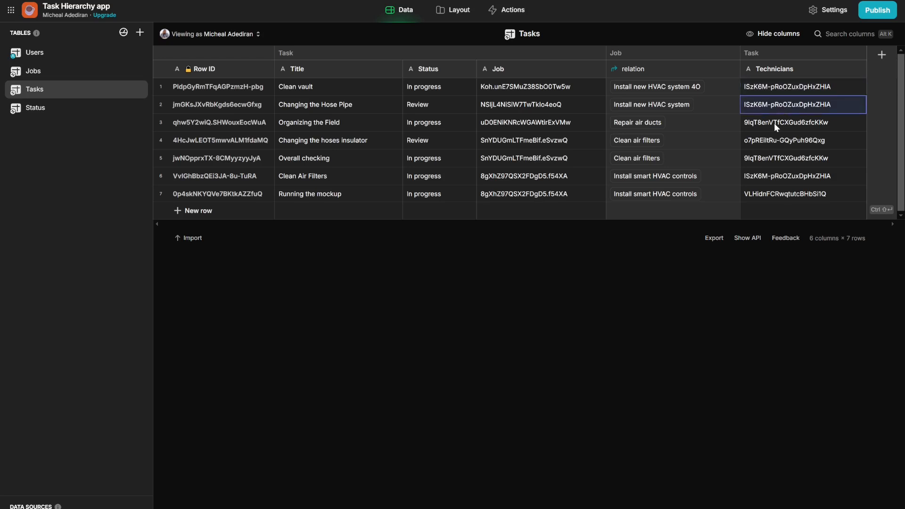
{"action": "left_click", "coordinate": [774, 123]}
{"action": "left_click", "coordinate": [779, 140]}
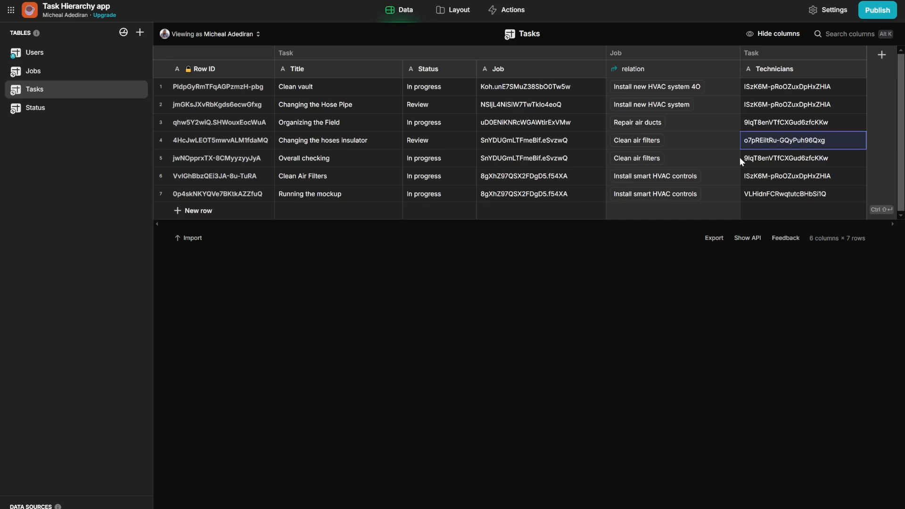
- Duplicate the Technicians column of the Tasks table, name the copy "User/Relation" and set its type to Relation
{"action": "left_click", "coordinate": [800, 70]}
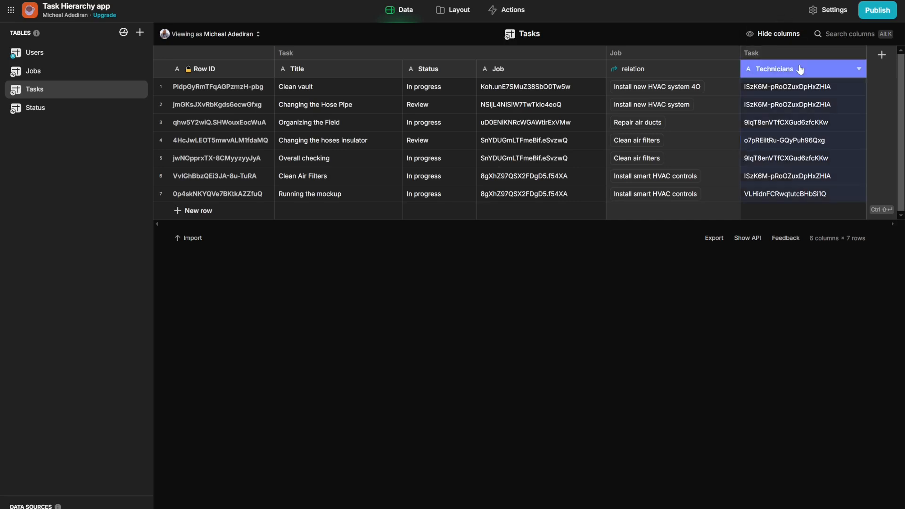
{"action": "left_click", "coordinate": [759, 104]}
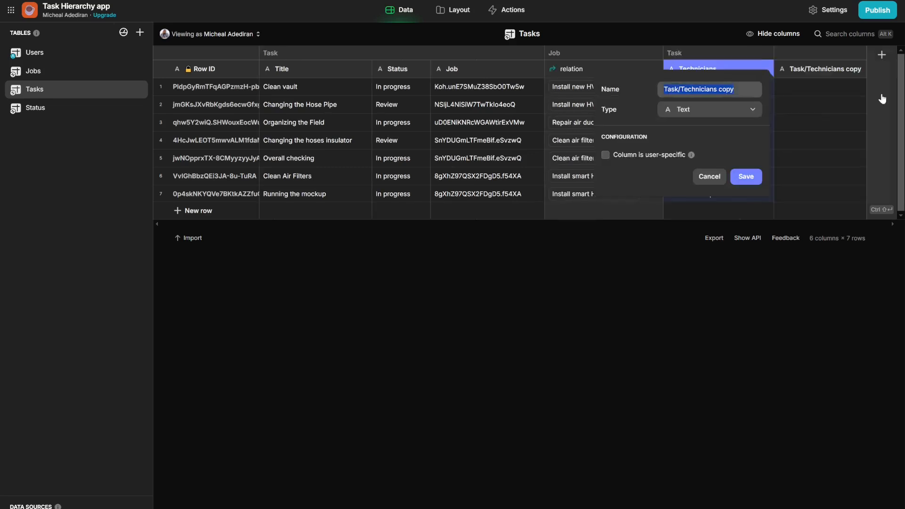
{"action": "triple_click", "coordinate": [720, 91]}
{"action": "key", "text": "BackSpace"}
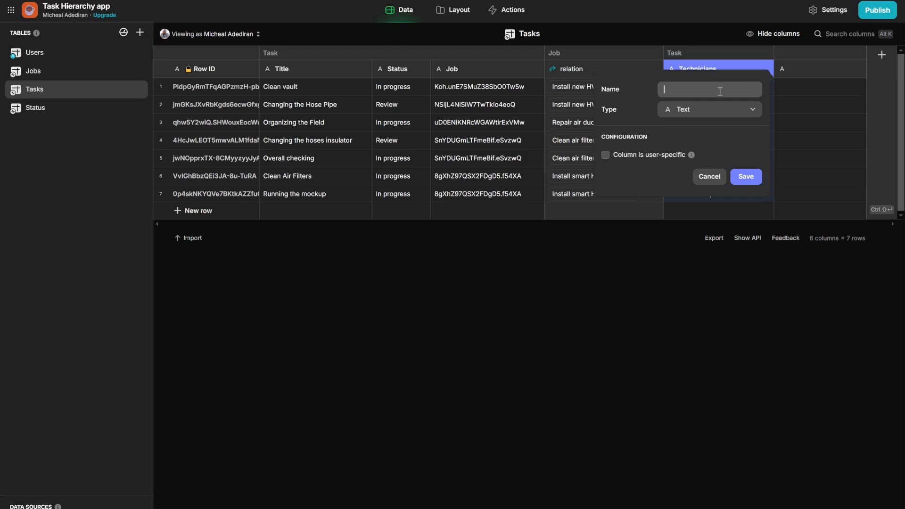
{"action": "type", "text": "User/Relation"}
{"action": "left_click", "coordinate": [712, 111]}
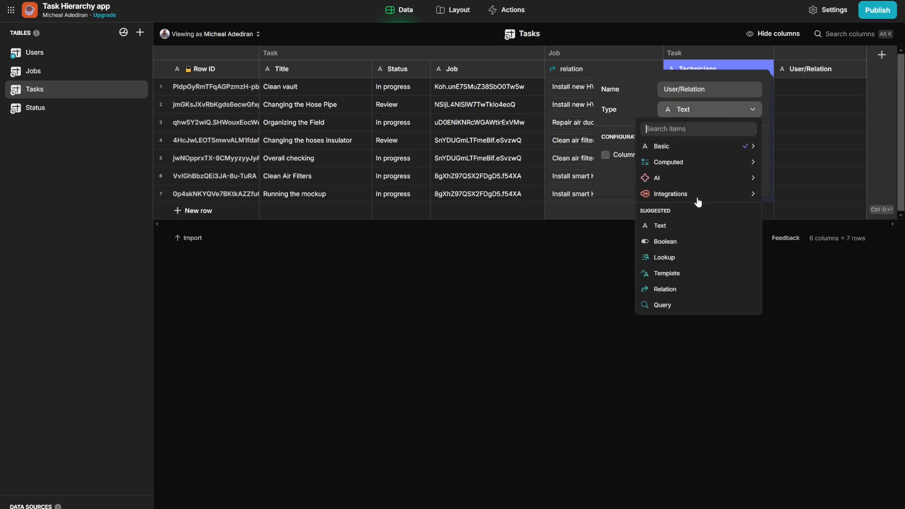
{"action": "left_click", "coordinate": [686, 289]}
- Relate the Task > Technicians values to the Row ID of the Users table as a single match and save the column
{"action": "left_click", "coordinate": [663, 170]}
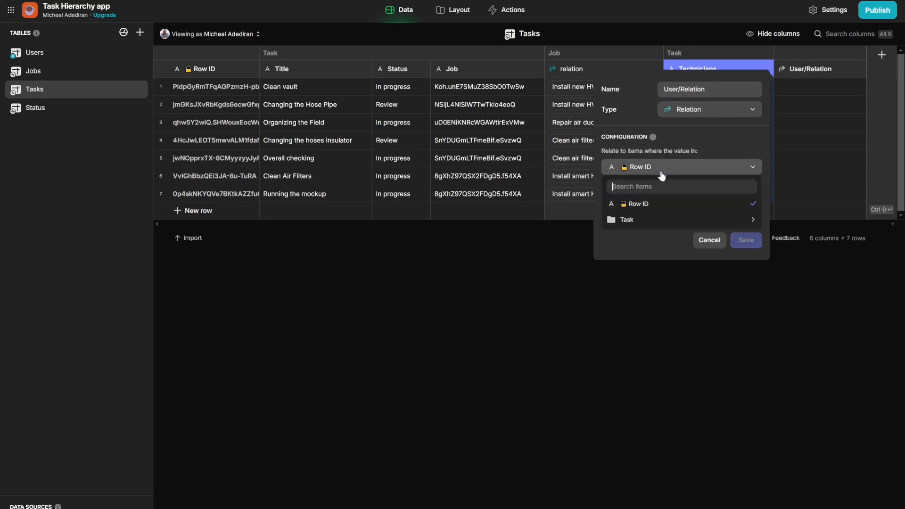
{"action": "mouse_move", "coordinate": [652, 228]}
{"action": "left_click", "coordinate": [795, 269]}
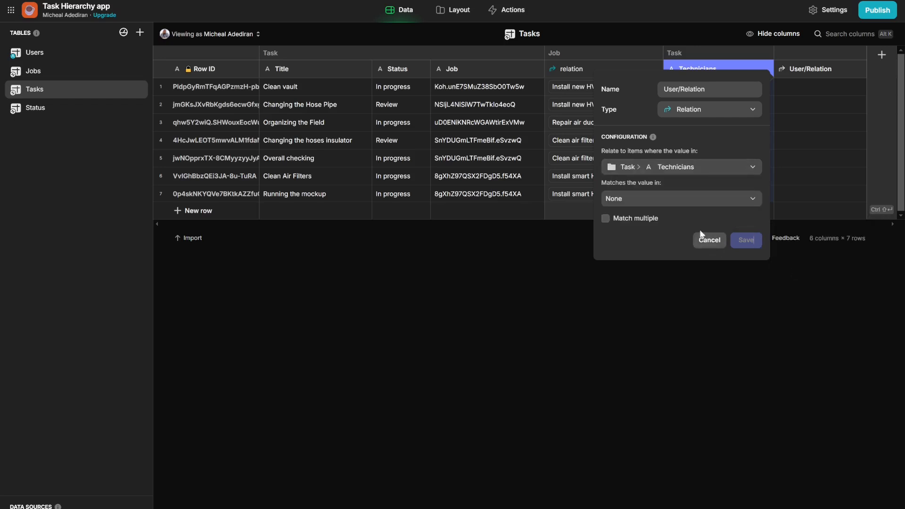
{"action": "left_click", "coordinate": [715, 198]}
{"action": "mouse_move", "coordinate": [648, 236]}
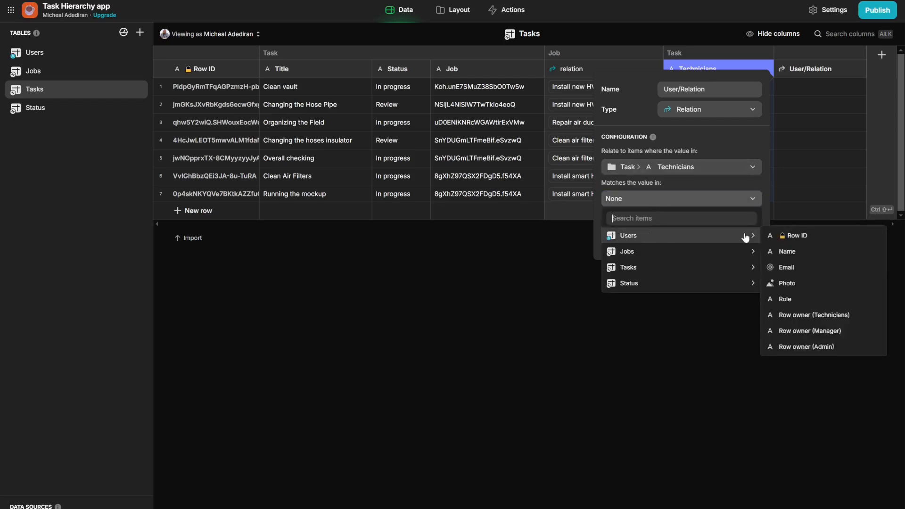
{"action": "left_click", "coordinate": [794, 237]}
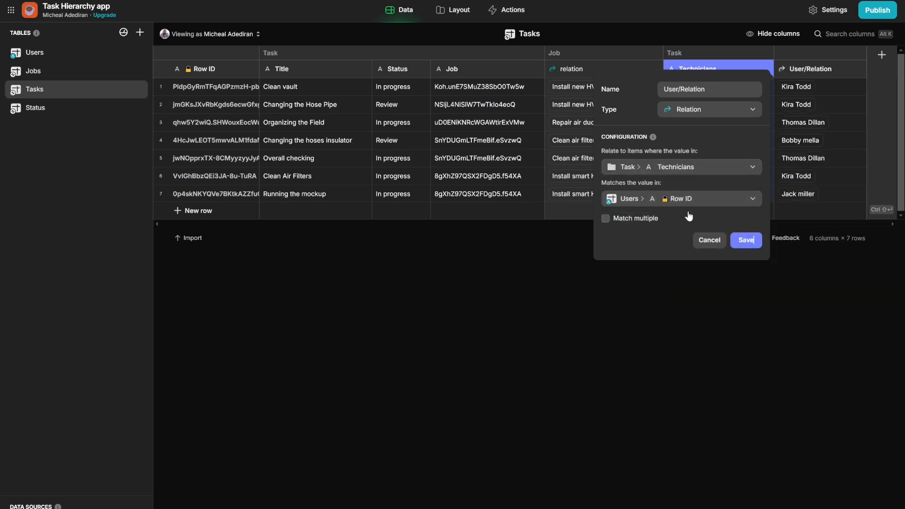
{"action": "left_click", "coordinate": [747, 240]}
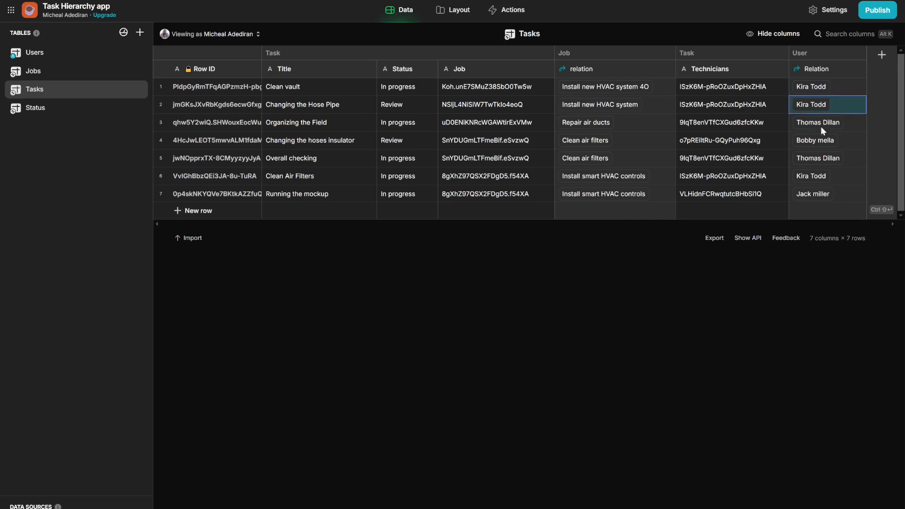
- Examine which user each task is related to in the new User/Relation column
{"action": "left_click", "coordinate": [821, 160]}
{"action": "left_click", "coordinate": [817, 189]}
{"action": "left_click", "coordinate": [814, 178]}
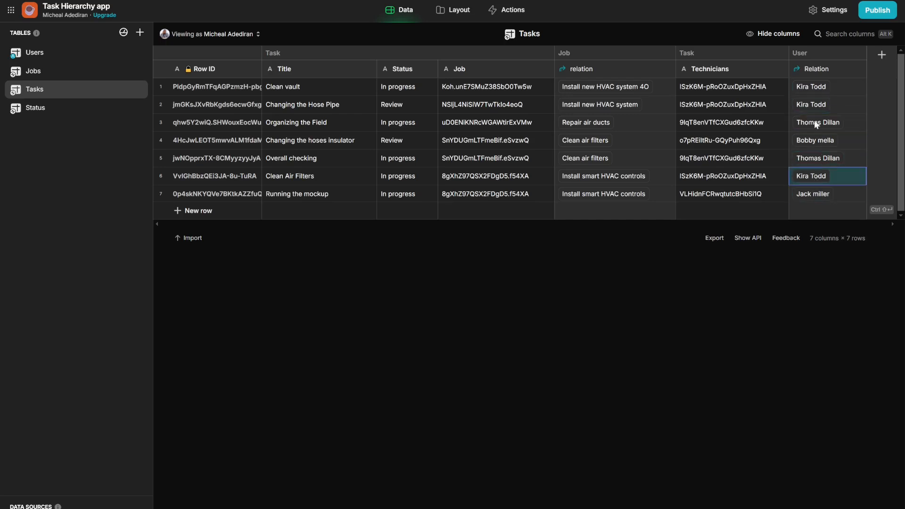
{"action": "left_click", "coordinate": [812, 88]}
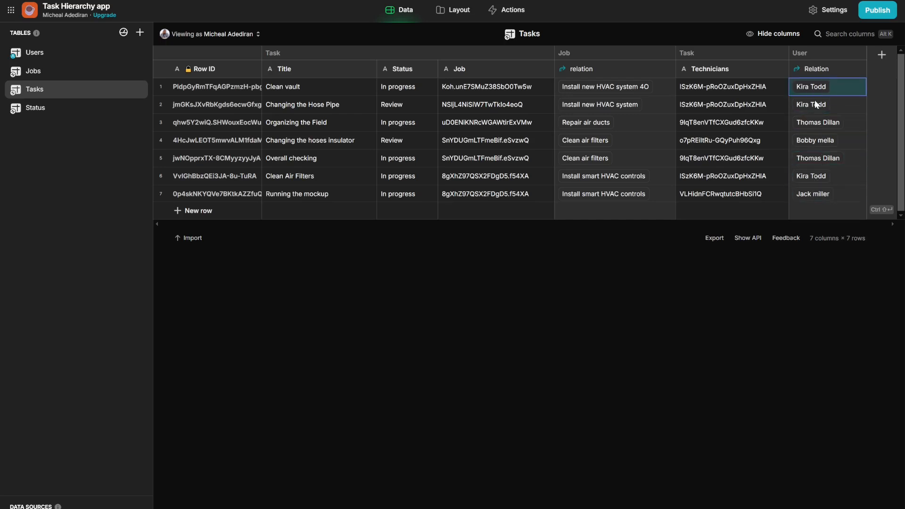
{"action": "left_click", "coordinate": [815, 100]}
{"action": "left_click", "coordinate": [809, 172]}
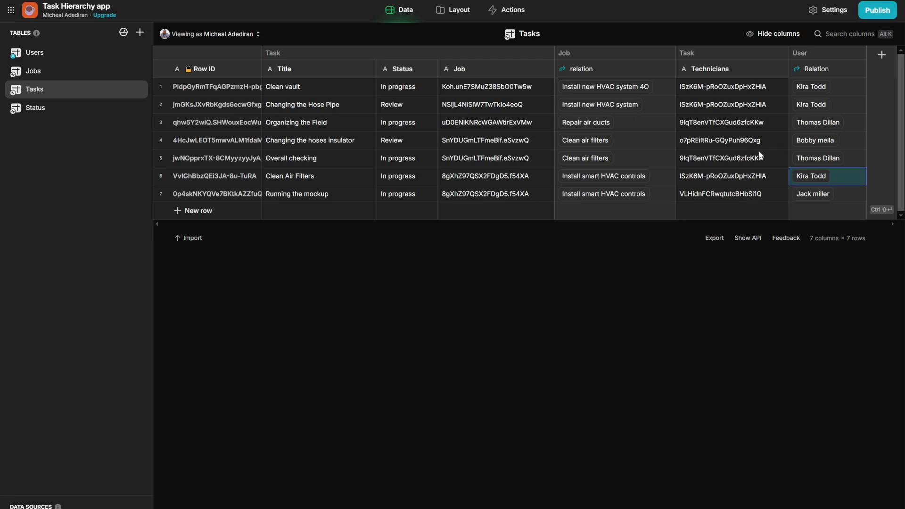
{"action": "left_click", "coordinate": [731, 74]}
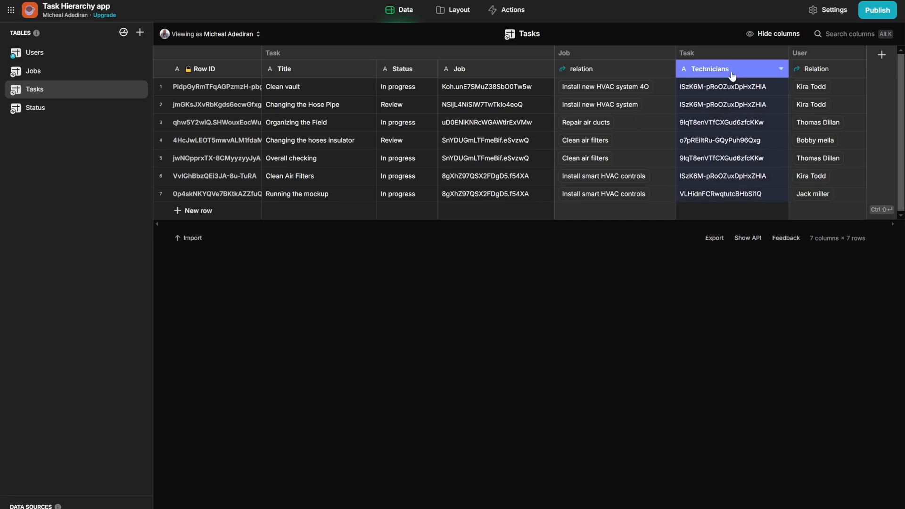
{"action": "left_click", "coordinate": [728, 73]}
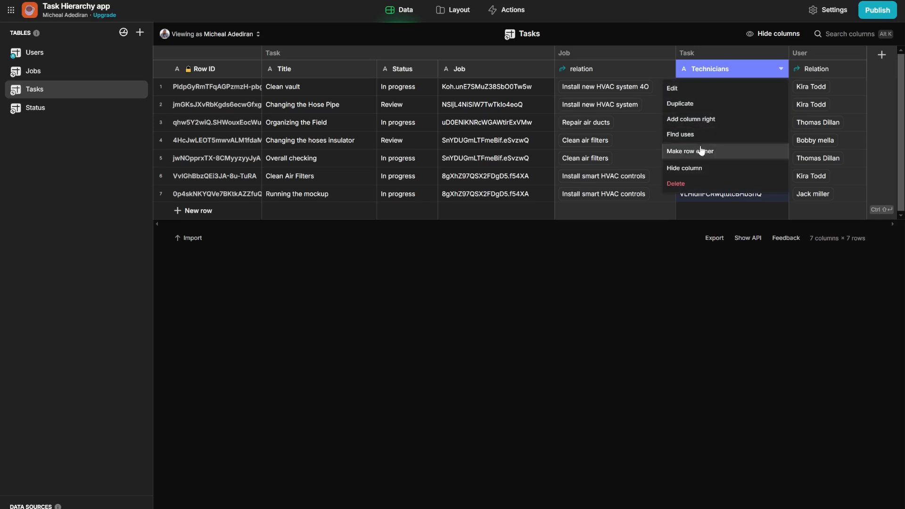
{"action": "left_click", "coordinate": [704, 77]}
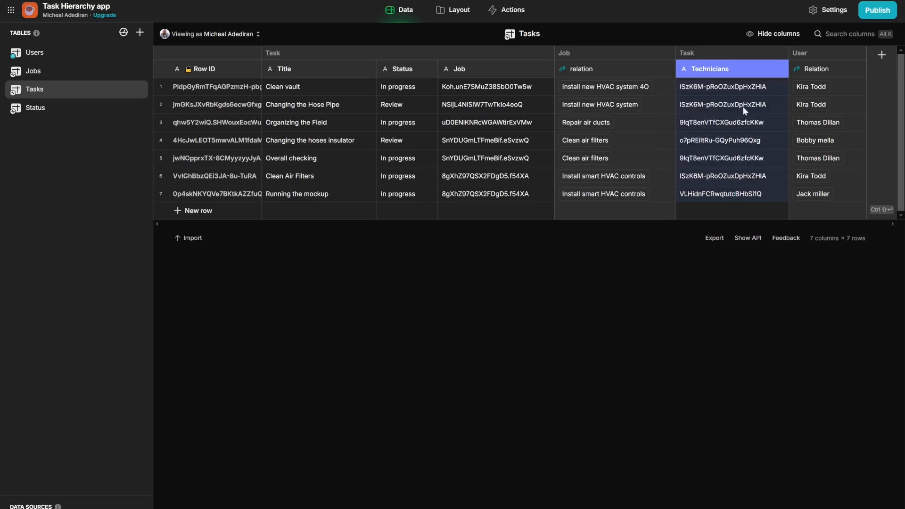
- Examine the Row owner (Technicians) values of the technicians, managers and admin in the Users table
{"action": "left_click", "coordinate": [28, 56]}
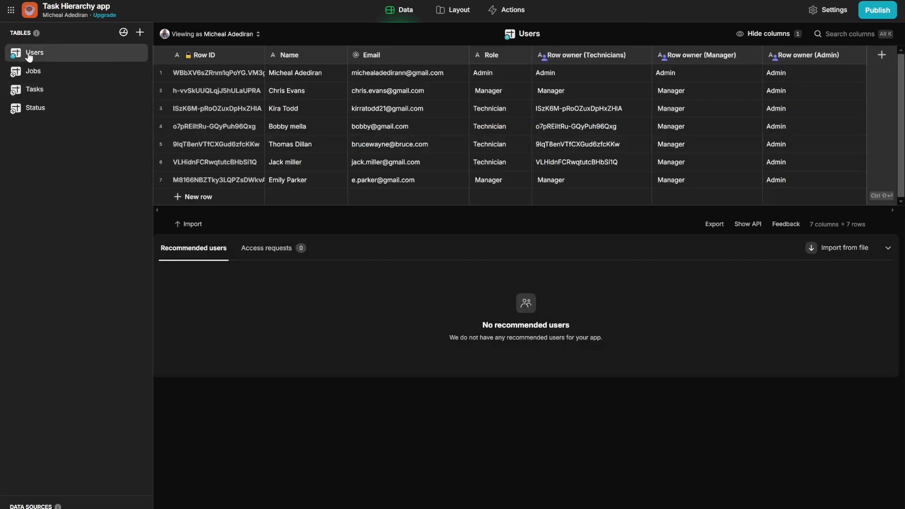
{"action": "left_click", "coordinate": [566, 108]}
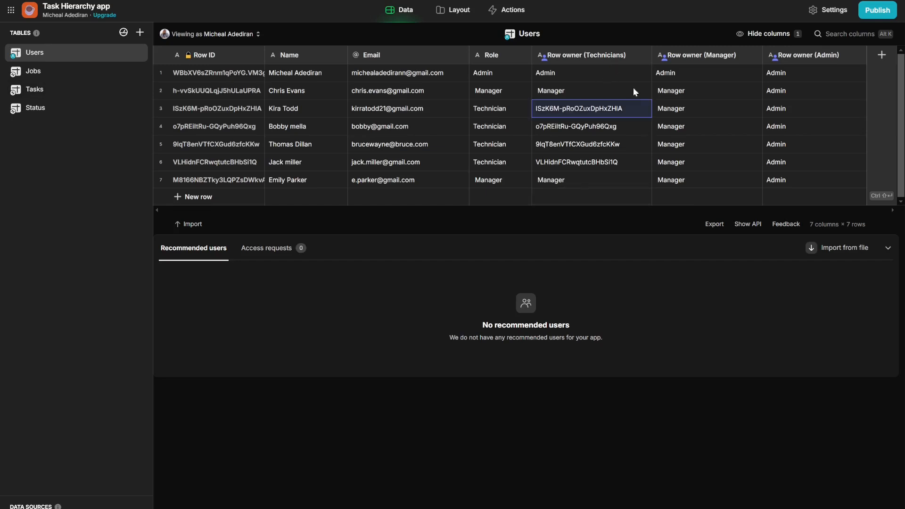
{"action": "left_click", "coordinate": [570, 125]}
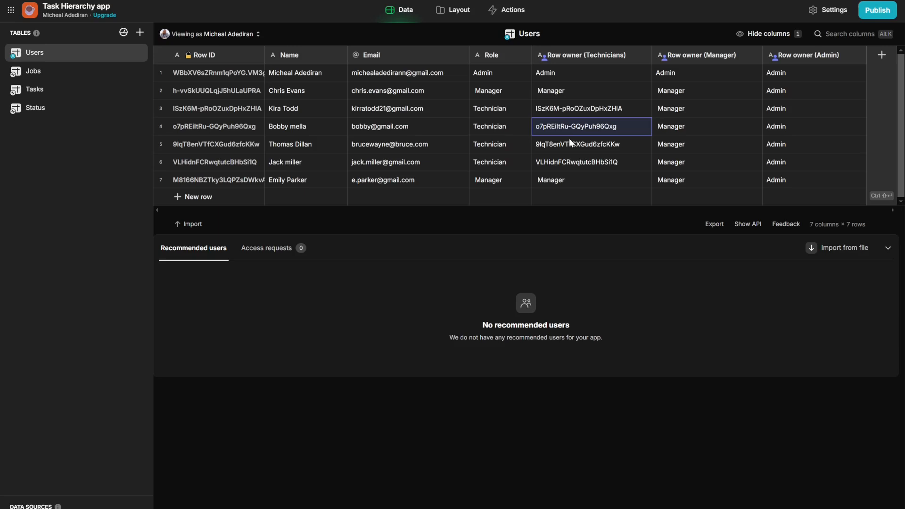
{"action": "left_click", "coordinate": [570, 162]}
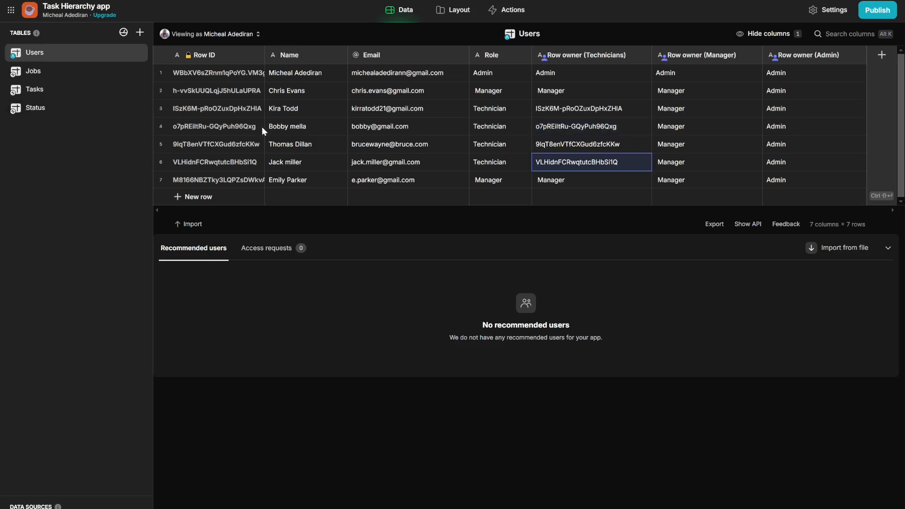
{"action": "left_click", "coordinate": [559, 88]}
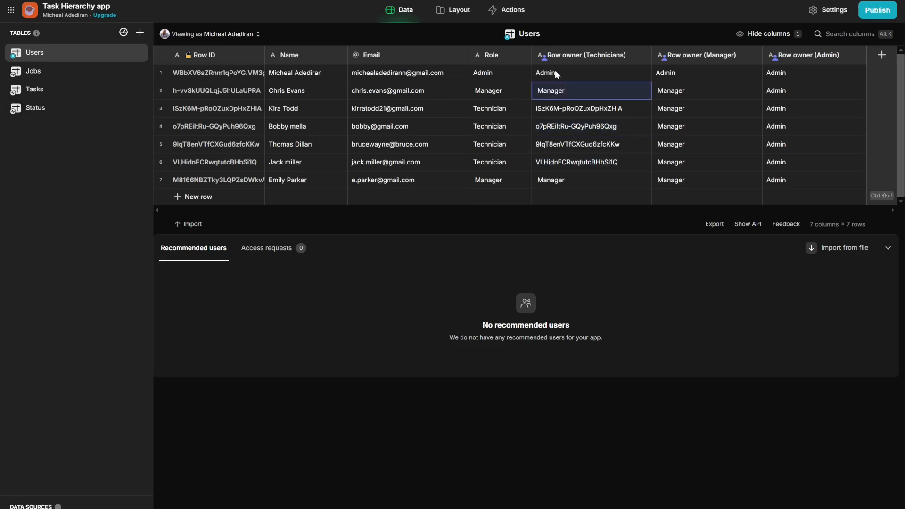
{"action": "left_click", "coordinate": [555, 71]}
- Make the Technicians column of the Tasks table a row owner
{"action": "left_click", "coordinate": [71, 90]}
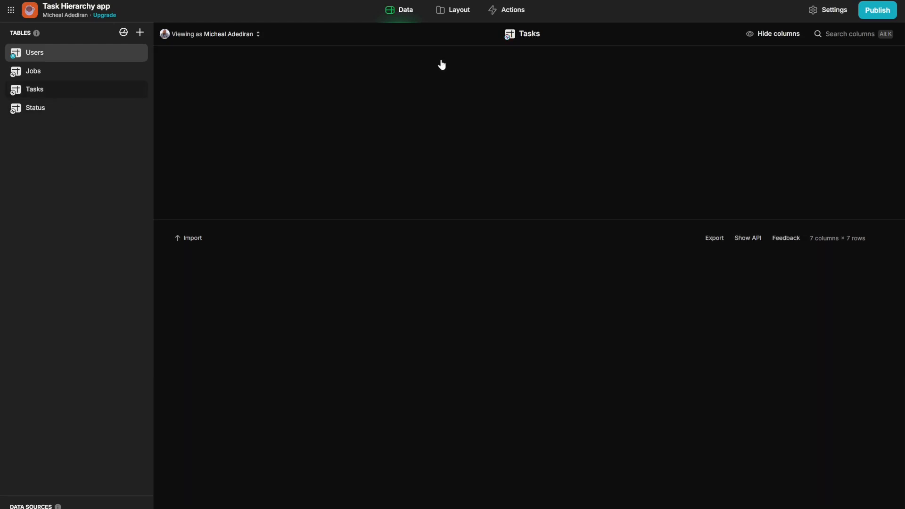
{"action": "left_click", "coordinate": [720, 75]}
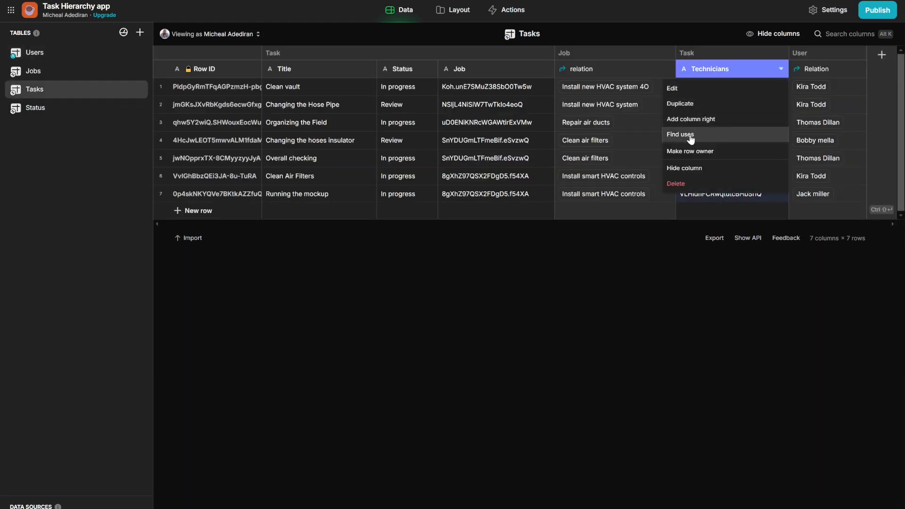
{"action": "left_click", "coordinate": [717, 154]}
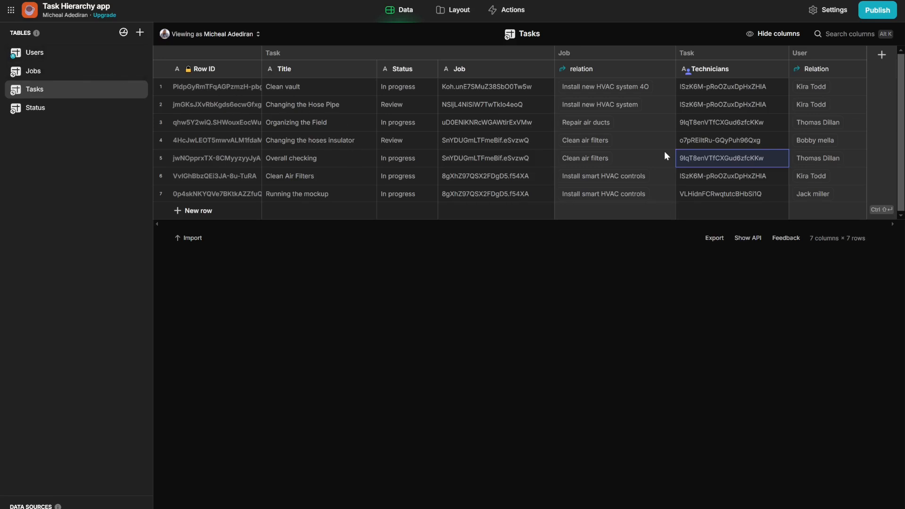
- View the Tasks table as the technician assigned to the Clean vault task and examine which task rows are accessible
{"action": "left_click", "coordinate": [226, 36]}
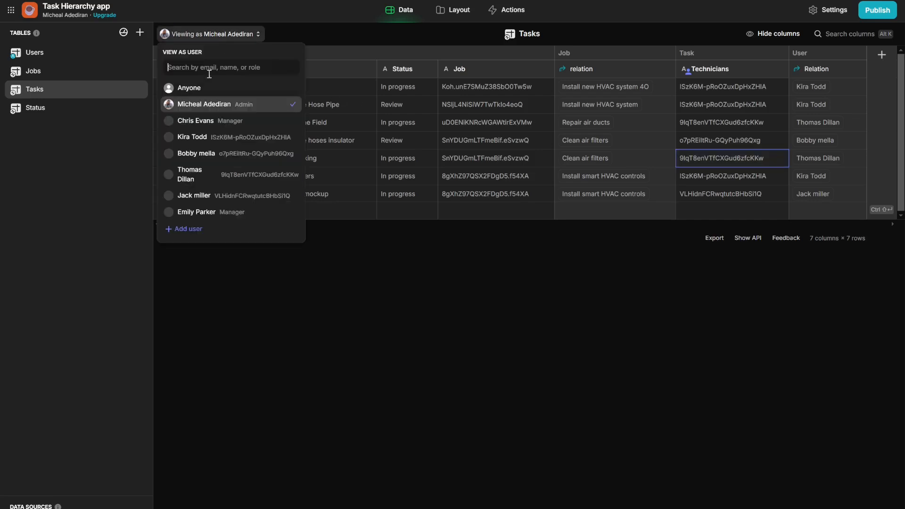
{"action": "left_click", "coordinate": [197, 141]}
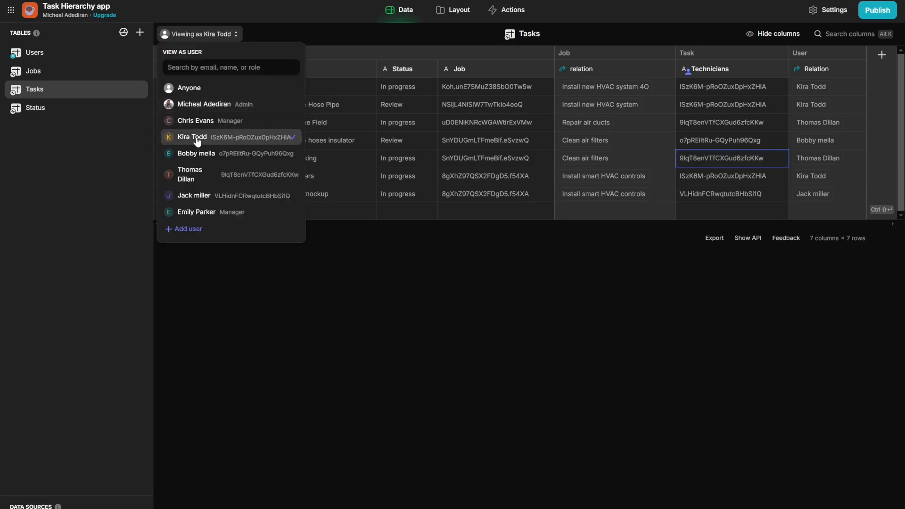
{"action": "left_click", "coordinate": [508, 141]}
{"action": "left_click", "coordinate": [499, 91]}
{"action": "left_click", "coordinate": [501, 104]}
{"action": "left_click", "coordinate": [504, 176]}
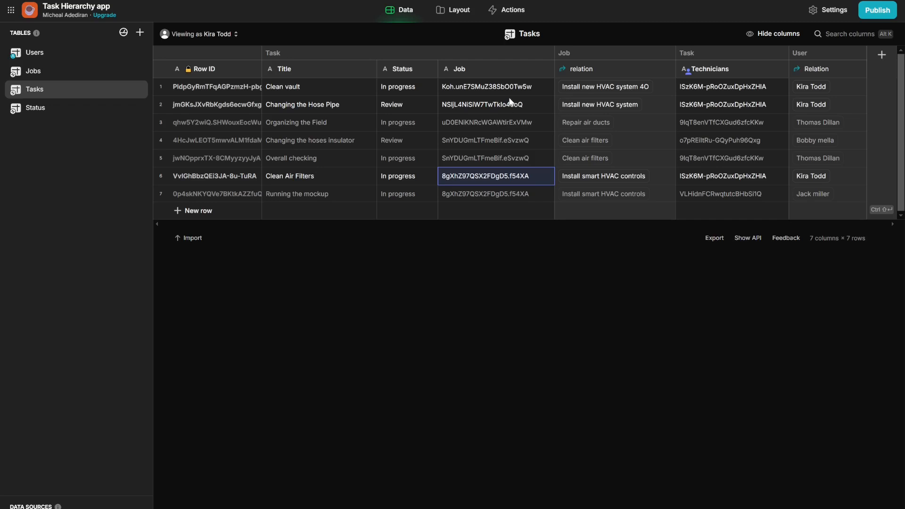
{"action": "left_click", "coordinate": [512, 86]}
{"action": "left_click", "coordinate": [510, 104]}
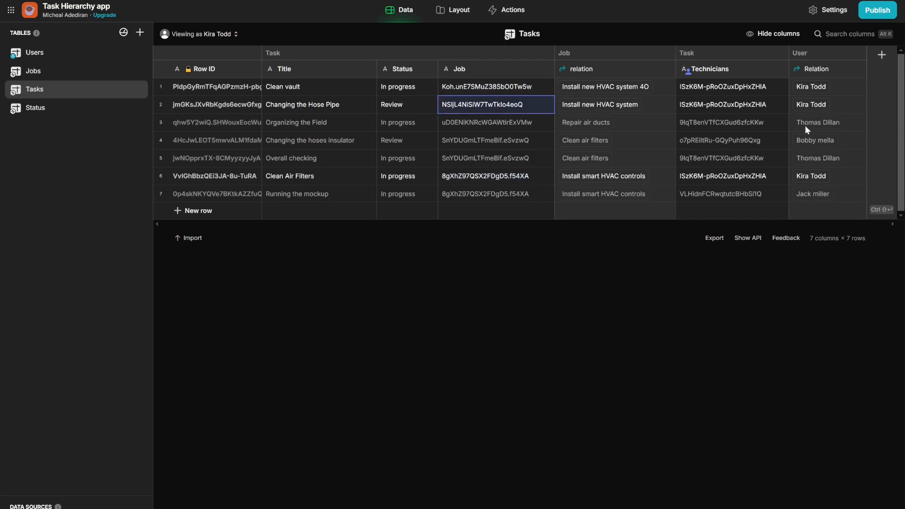
{"action": "left_click", "coordinate": [805, 126]}
- View the Tasks table as the technician of Organizing the Field and check access to that technician's task rows
{"action": "left_click", "coordinate": [193, 34]}
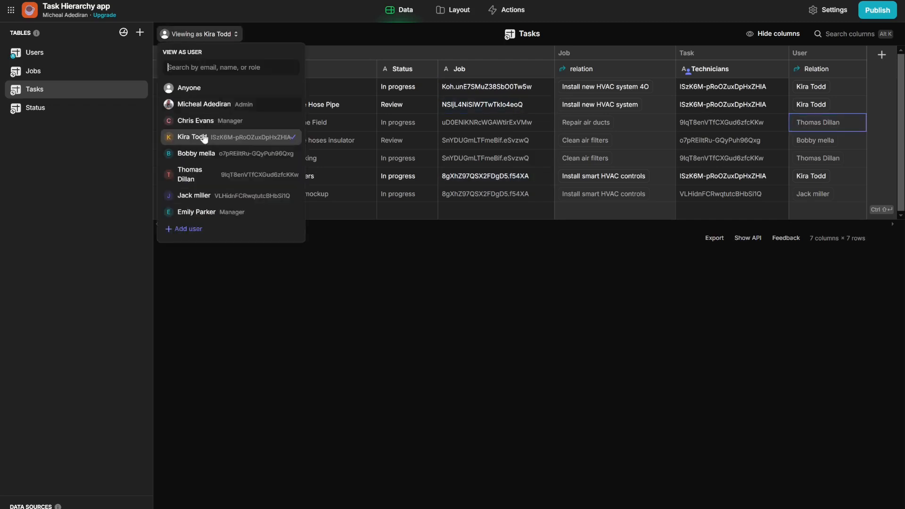
{"action": "left_click", "coordinate": [196, 173]}
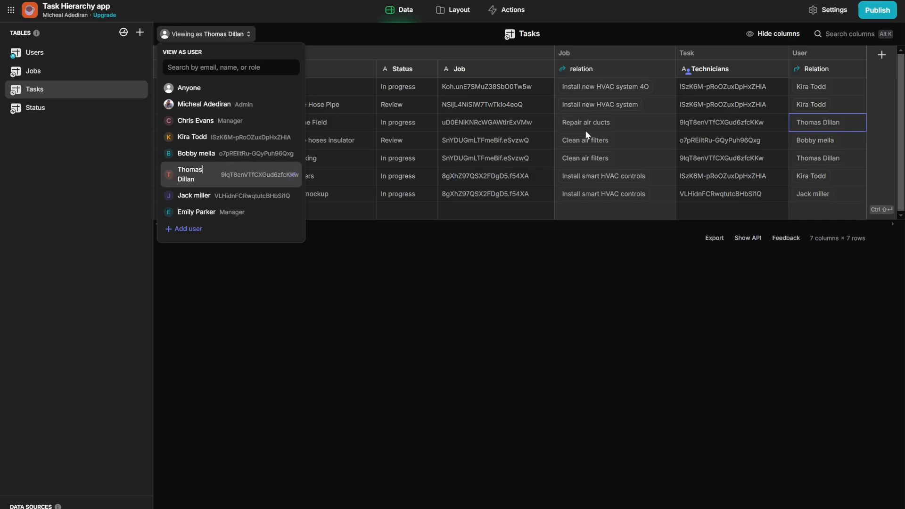
{"action": "left_click", "coordinate": [758, 128]}
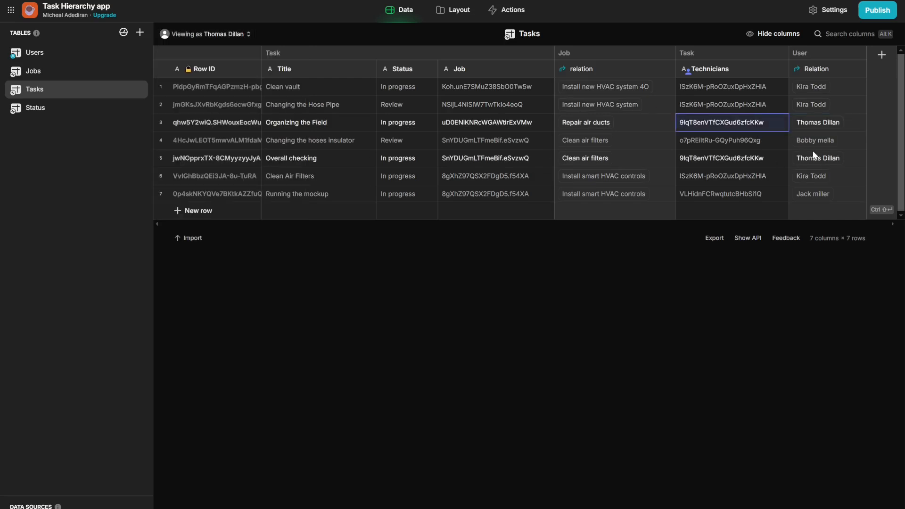
{"action": "left_click", "coordinate": [821, 124]}
{"action": "left_click", "coordinate": [819, 160]}
{"action": "left_click", "coordinate": [726, 124]}
{"action": "left_click", "coordinate": [707, 160]}
- View the Tasks table as the first listed manager and check which task rows are accessible
{"action": "left_click", "coordinate": [206, 33]}
{"action": "left_click", "coordinate": [250, 119]}
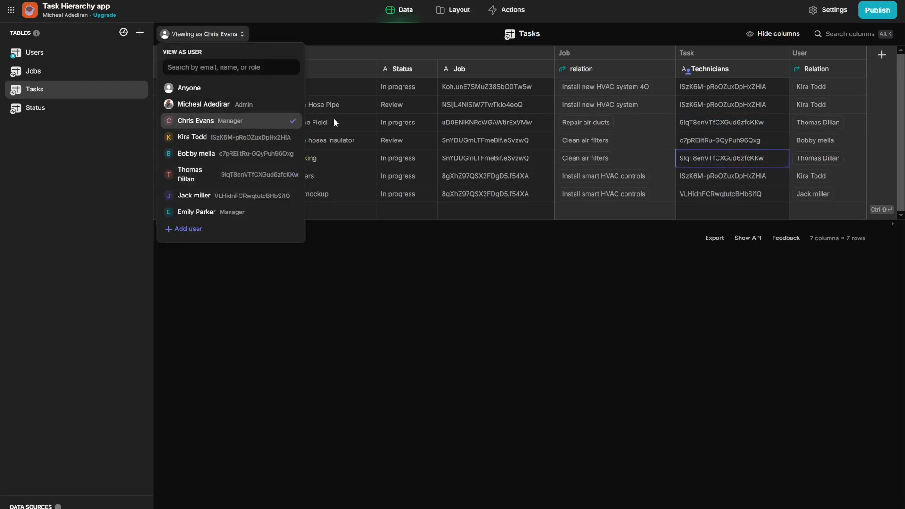
{"action": "left_click", "coordinate": [500, 127]}
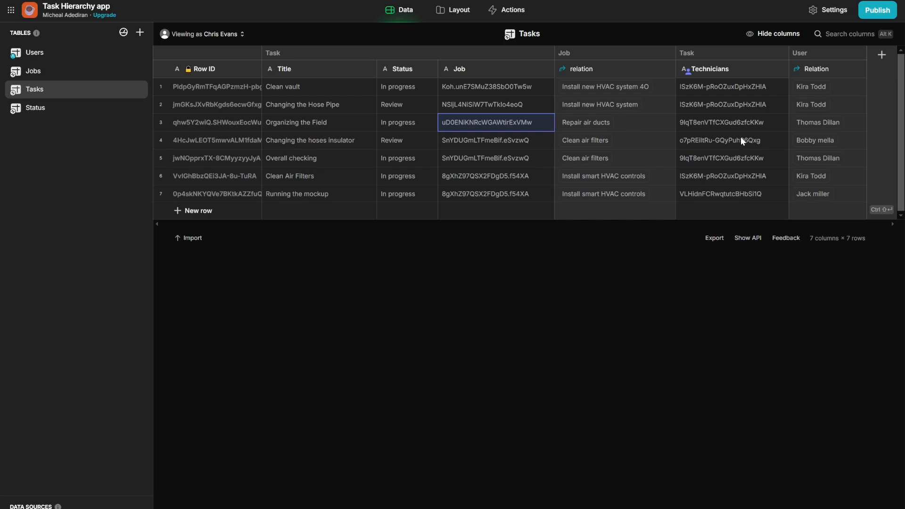
{"action": "left_click", "coordinate": [745, 104]}
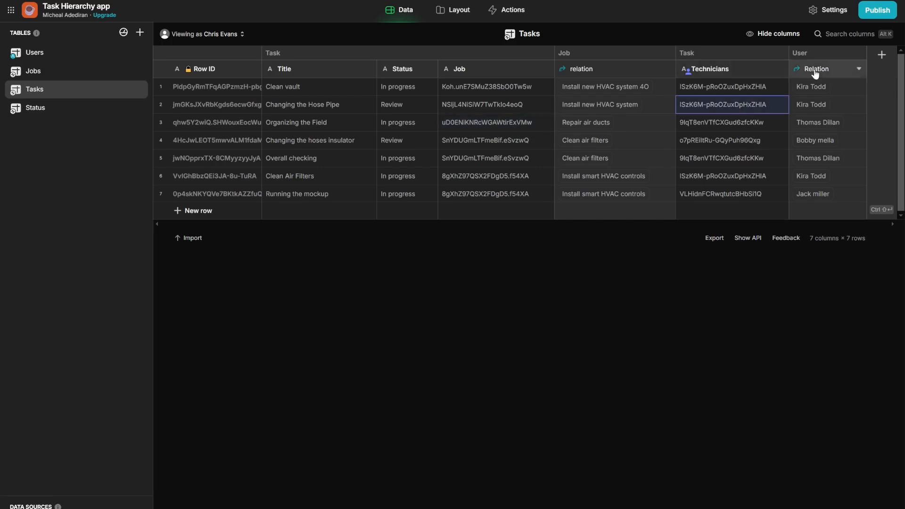
- Duplicate the Technicians column as a text column named Manager and move it after the User Relation column
{"action": "left_click", "coordinate": [815, 71]}
{"action": "left_click", "coordinate": [760, 71]}
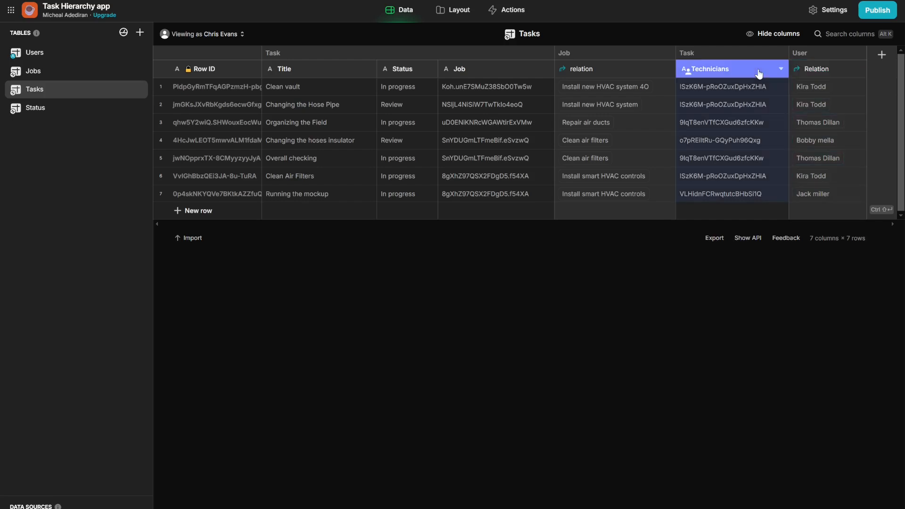
{"action": "left_click", "coordinate": [781, 69]}
{"action": "left_click", "coordinate": [742, 104]}
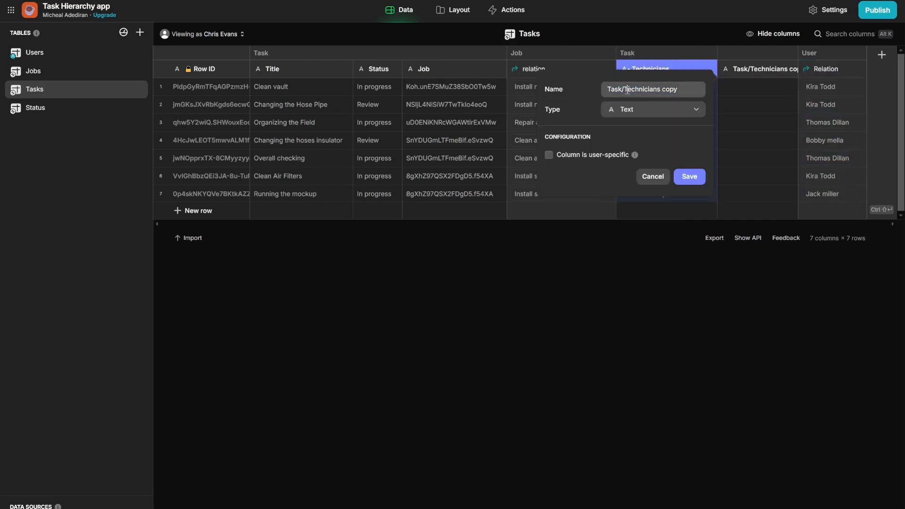
{"action": "type", "text": "Ta"}
{"action": "key", "text": "BackSpace"}
{"action": "key", "text": "BackSpace"}
{"action": "type", "text": "Ma"}
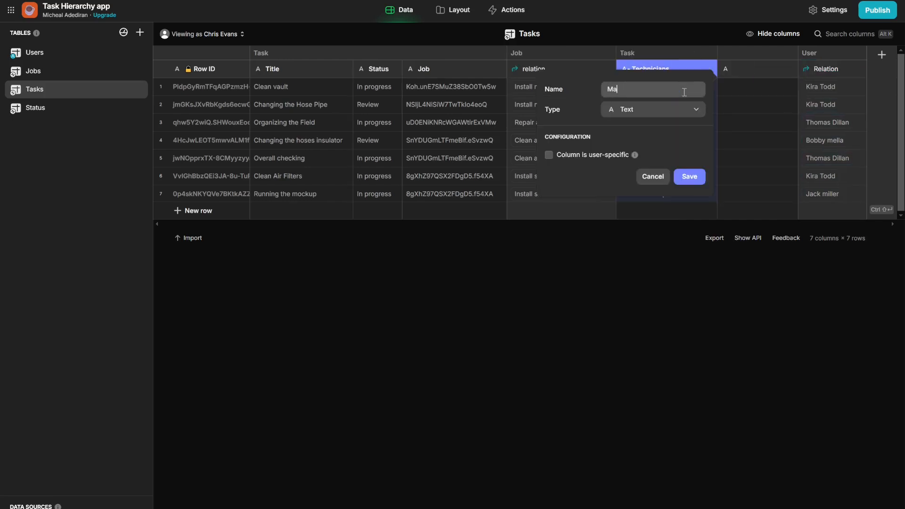
{"action": "type", "text": "m"}
{"action": "key", "text": "BackSpace"}
{"action": "type", "text": "nager"}
{"action": "left_click", "coordinate": [689, 177]}
{"action": "left_click_drag", "start_coordinate": [751, 71], "coordinate": [842, 69]}
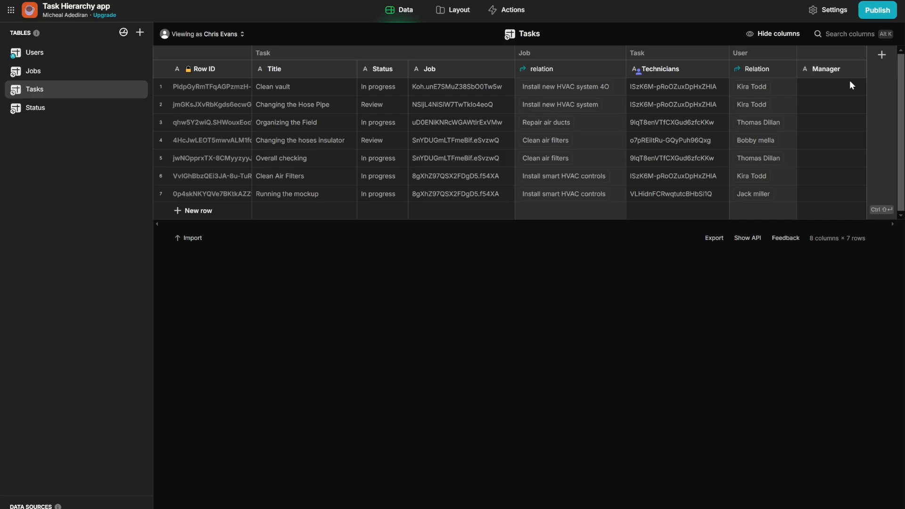
- Copy the Manager value from the Users table's Row owner (Manager) column into every row of the Tasks table's Manager column
{"action": "left_click", "coordinate": [62, 57]}
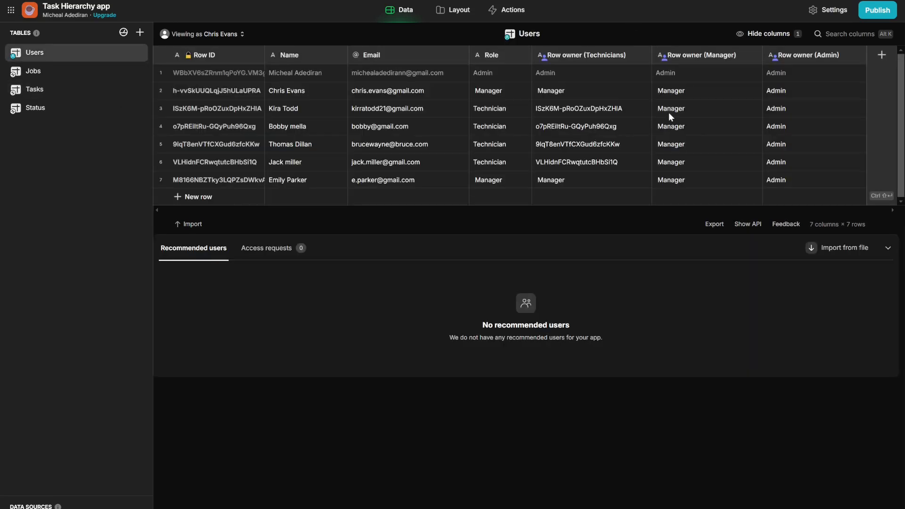
{"action": "left_click", "coordinate": [671, 92]}
{"action": "double_click", "coordinate": [673, 93]}
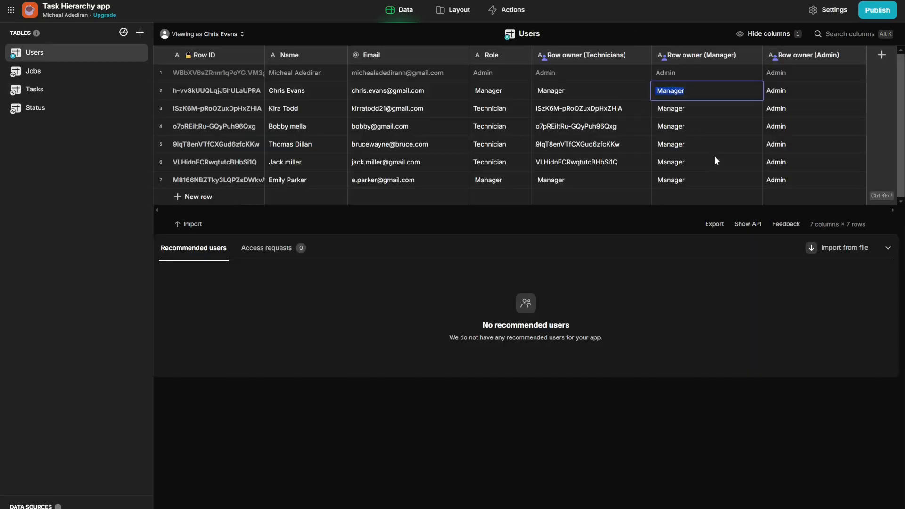
{"action": "left_click", "coordinate": [57, 89]}
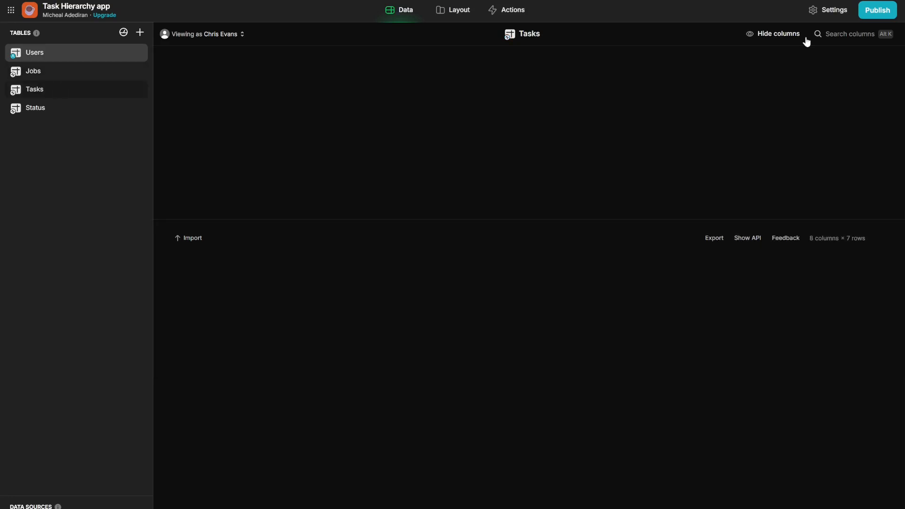
{"action": "double_click", "coordinate": [848, 93]}
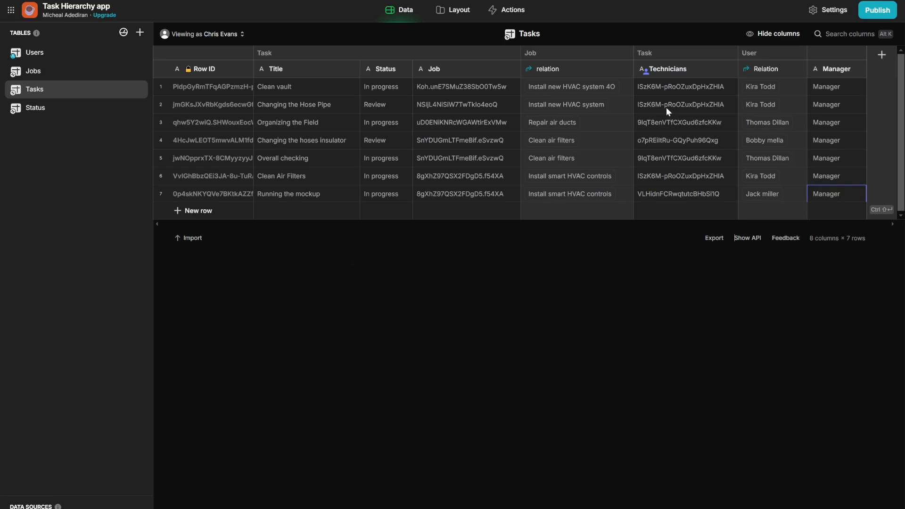
- Make the Manager column of the Tasks table a row owner
{"action": "left_click", "coordinate": [825, 72]}
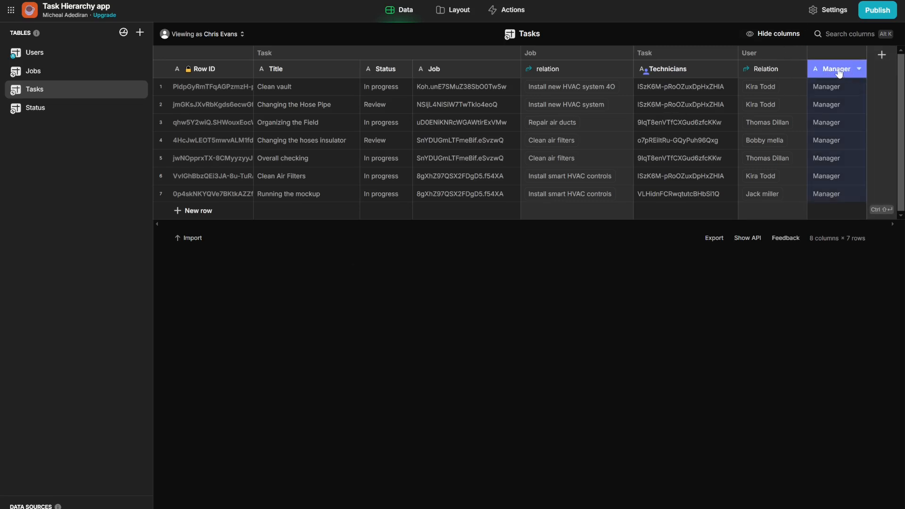
{"action": "right_click", "coordinate": [839, 73]}
{"action": "left_click", "coordinate": [784, 155]}
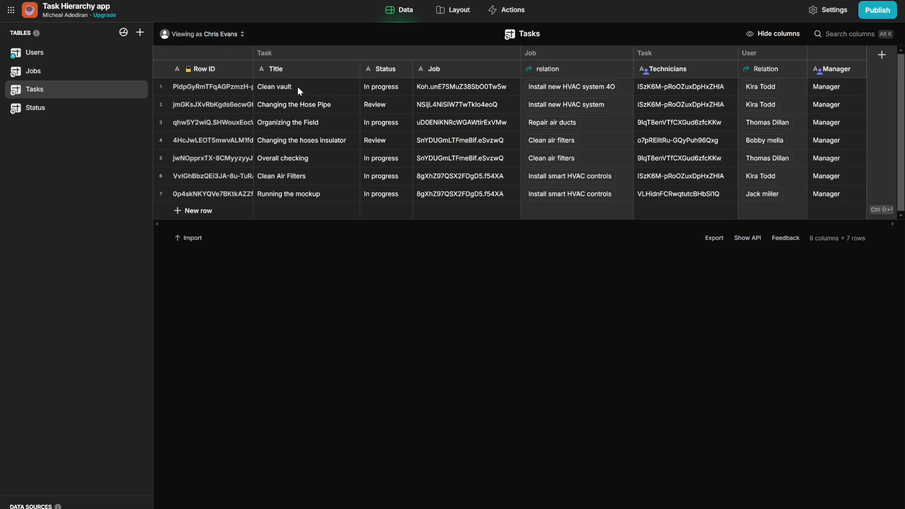
- Clear the Manager value of the Running the mockup and Changing the Hose Pipe tasks to test row access
{"action": "double_click", "coordinate": [840, 191]}
{"action": "left_click", "coordinate": [822, 309]}
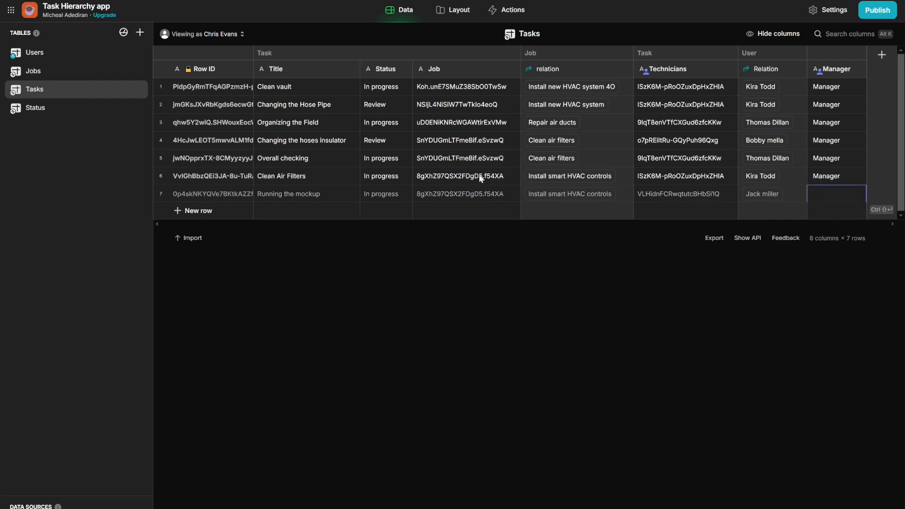
{"action": "double_click", "coordinate": [830, 108]}
{"action": "key", "text": "ctrl+c"}
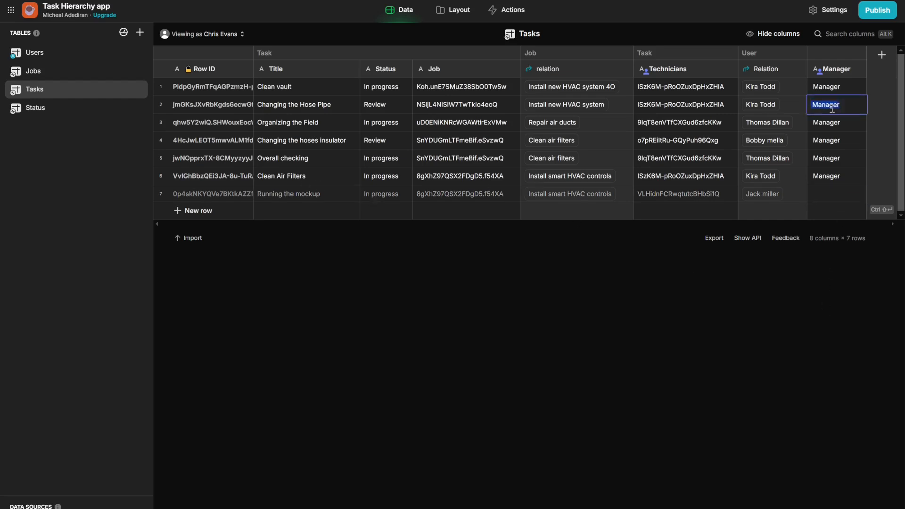
{"action": "key", "text": "BackSpace"}
{"action": "left_click", "coordinate": [710, 291]}
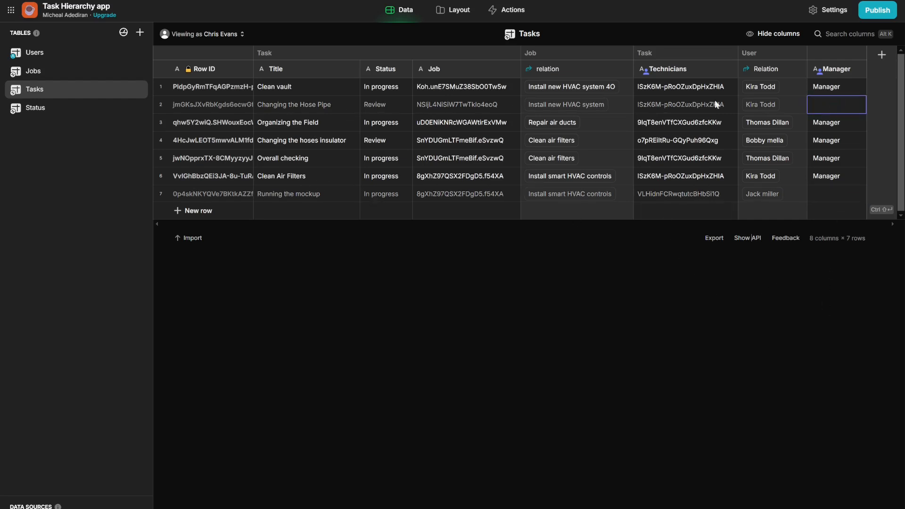
- Check the manager's row owner value in the Users table and restore Manager for the Changing the Hose Pipe and Running the mockup tasks
{"action": "left_click", "coordinate": [85, 53]}
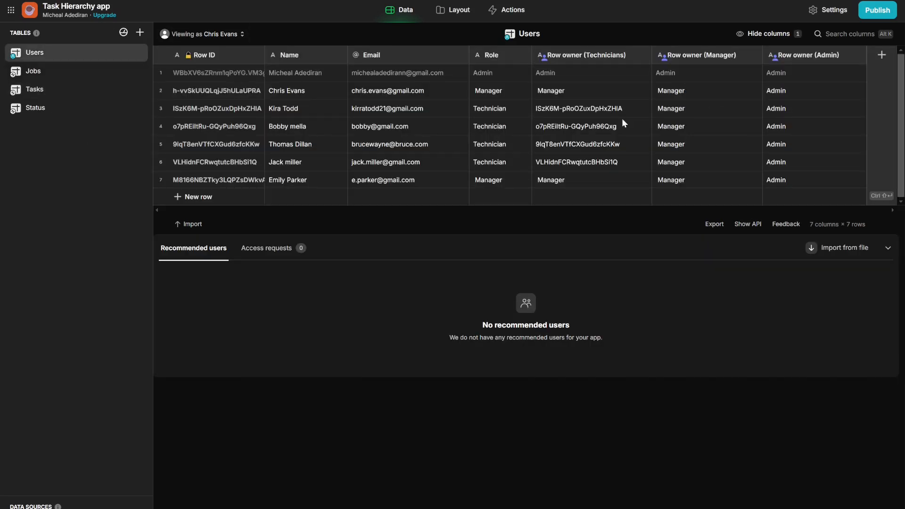
{"action": "left_click", "coordinate": [556, 92]}
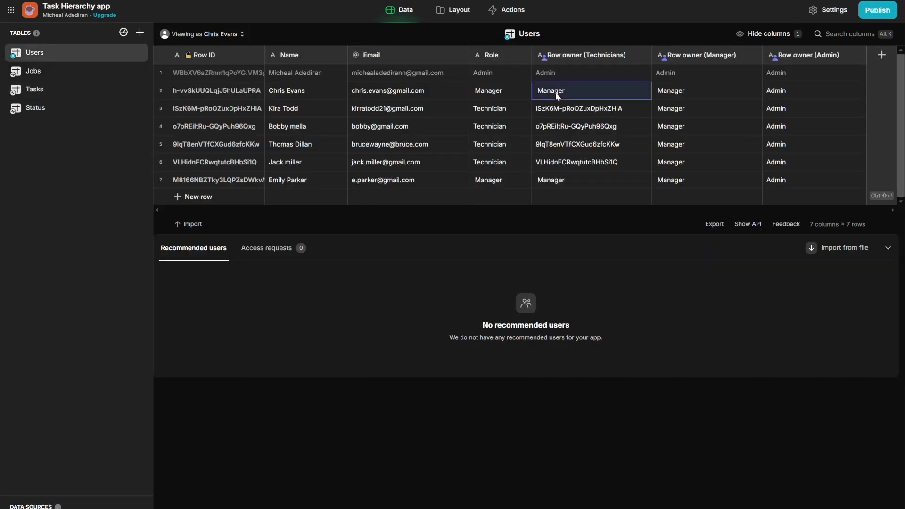
{"action": "left_click", "coordinate": [63, 114]}
{"action": "left_click", "coordinate": [63, 97]}
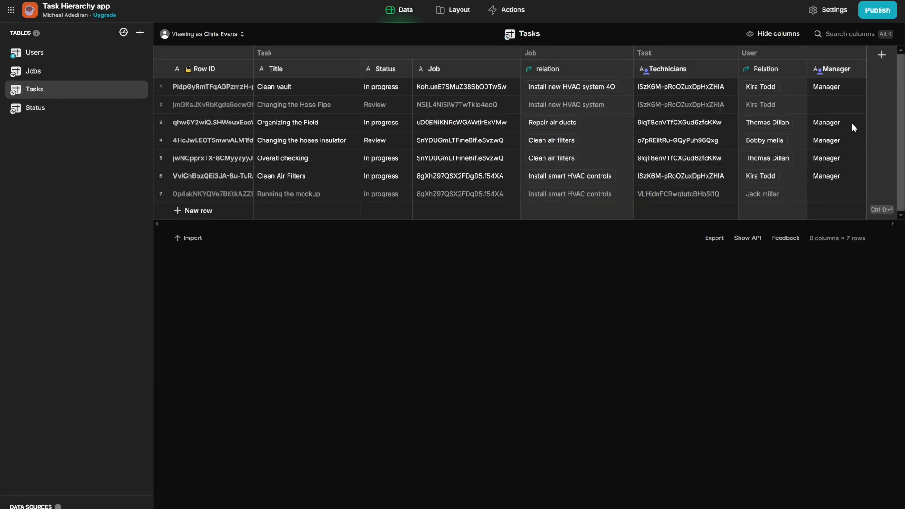
{"action": "left_click", "coordinate": [852, 103]}
{"action": "key", "text": "ctrl+v"}
{"action": "left_click", "coordinate": [833, 192]}
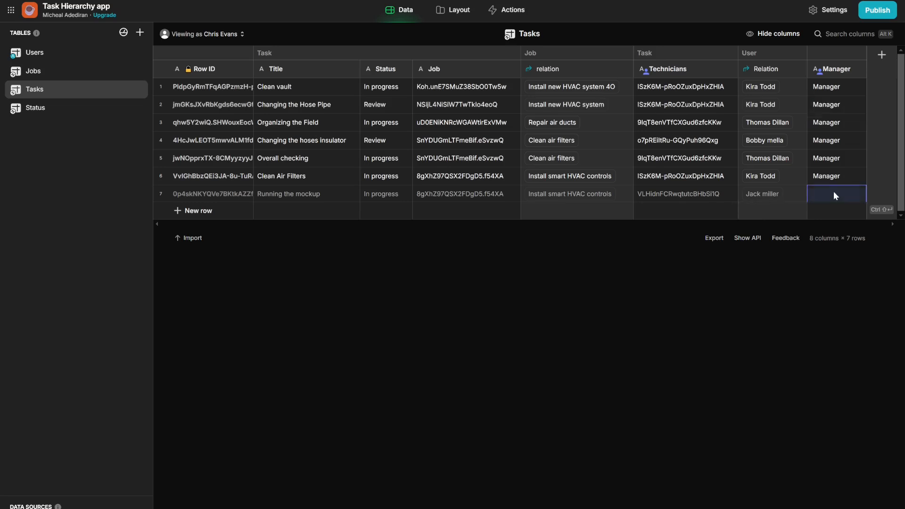
{"action": "key", "text": "ctrl+v"}
{"action": "key", "text": "Return"}
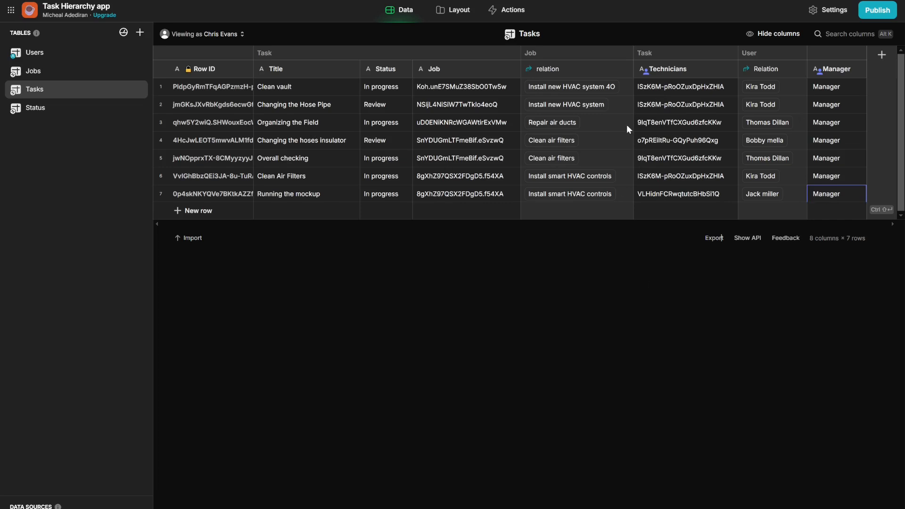
{"action": "double_click", "coordinate": [830, 194]}
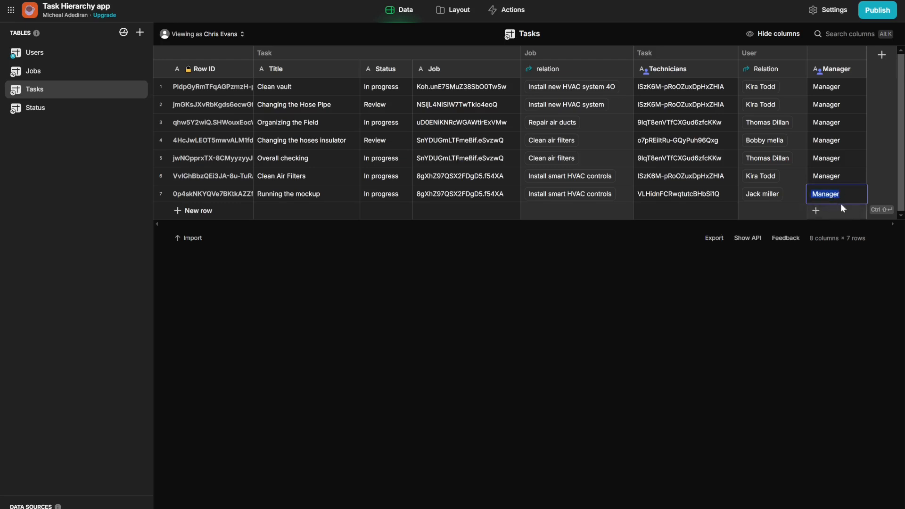
{"action": "key", "text": "Escape"}
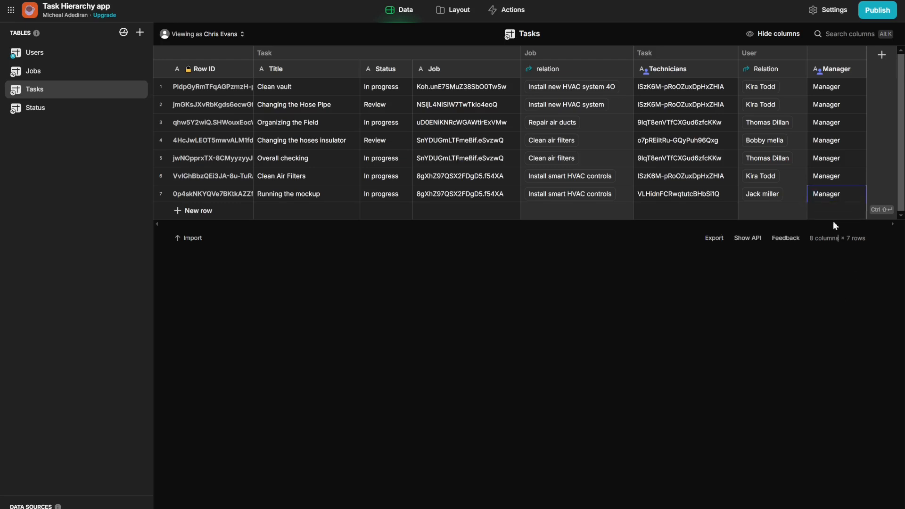
- Duplicate the Manager column of the Tasks table as a text column named Admin
{"action": "left_click", "coordinate": [822, 71]}
{"action": "left_click", "coordinate": [812, 100]}
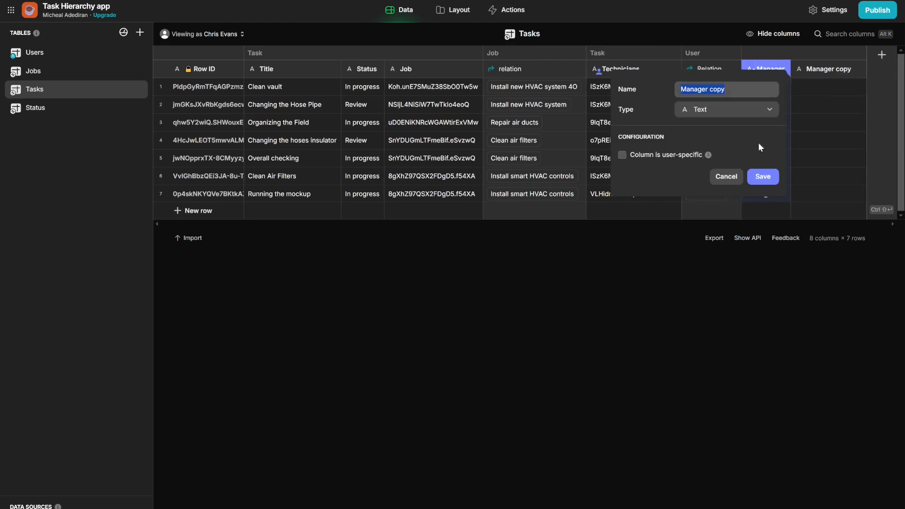
{"action": "type", "text": "Admin"}
{"action": "left_click", "coordinate": [762, 176]}
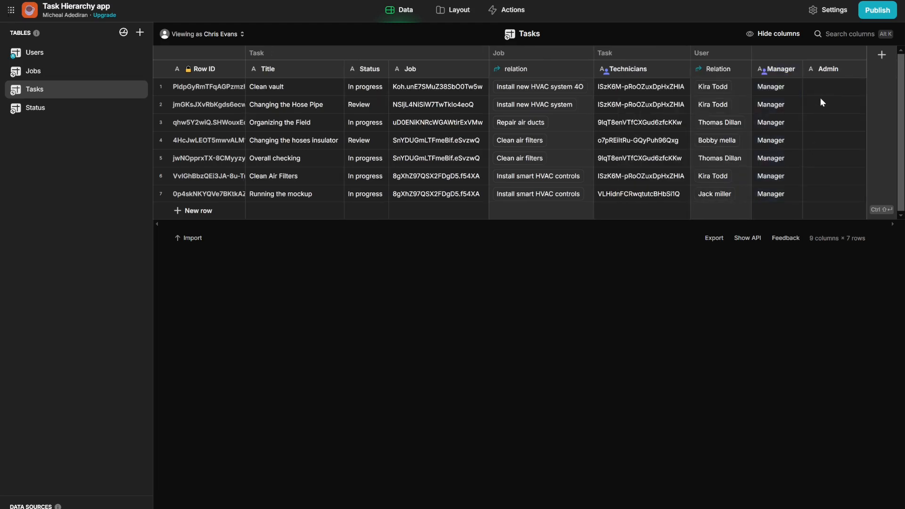
- Fill every row of the Admin column with Admin and make the column a row owner
{"action": "left_click", "coordinate": [822, 94]}
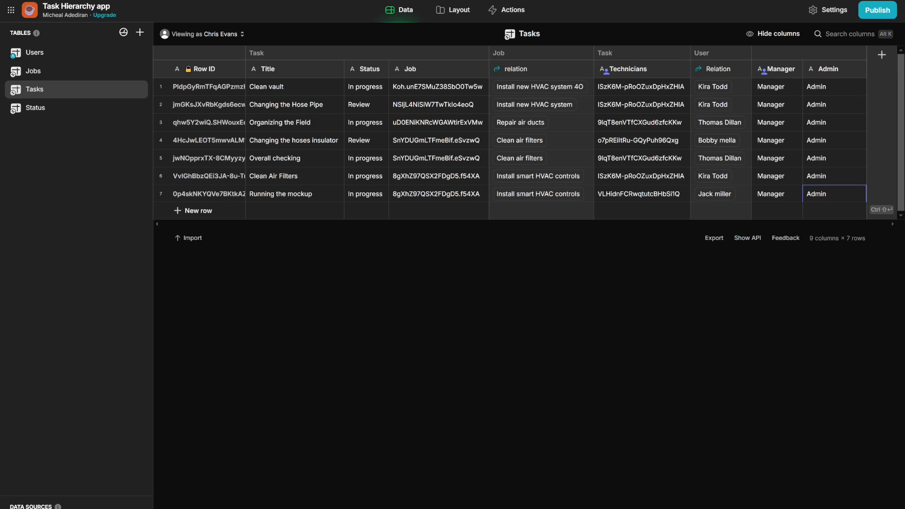
{"action": "left_click", "coordinate": [819, 74]}
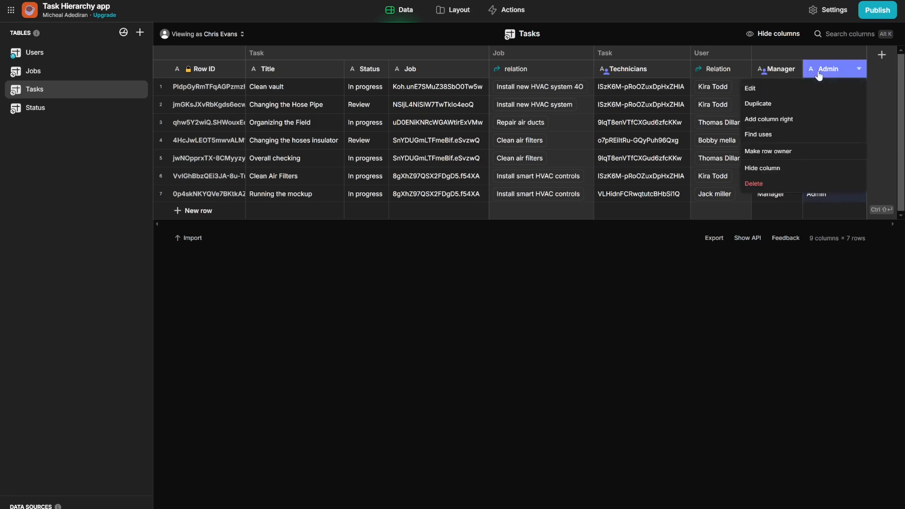
{"action": "left_click", "coordinate": [772, 151]}
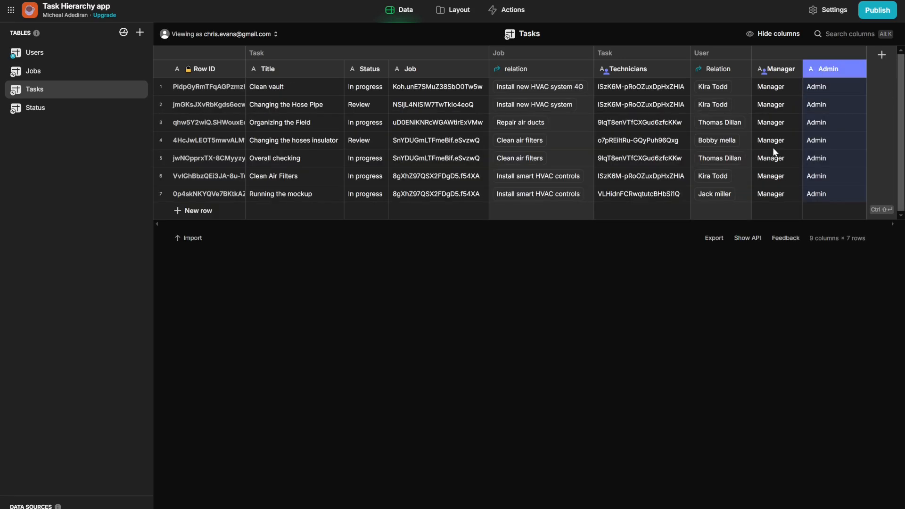
- View the data as the Admin user and check the Users, Jobs and Tasks tables for row access
{"action": "left_click", "coordinate": [198, 34]}
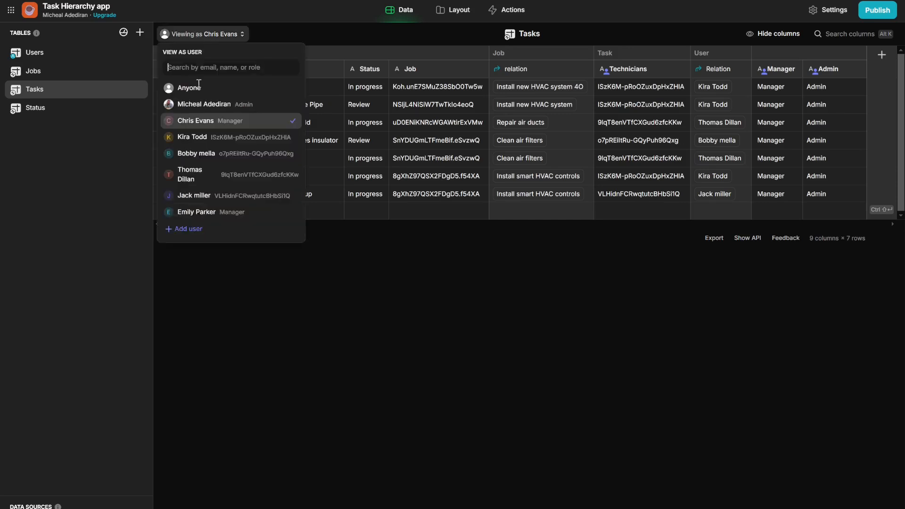
{"action": "left_click", "coordinate": [208, 108]}
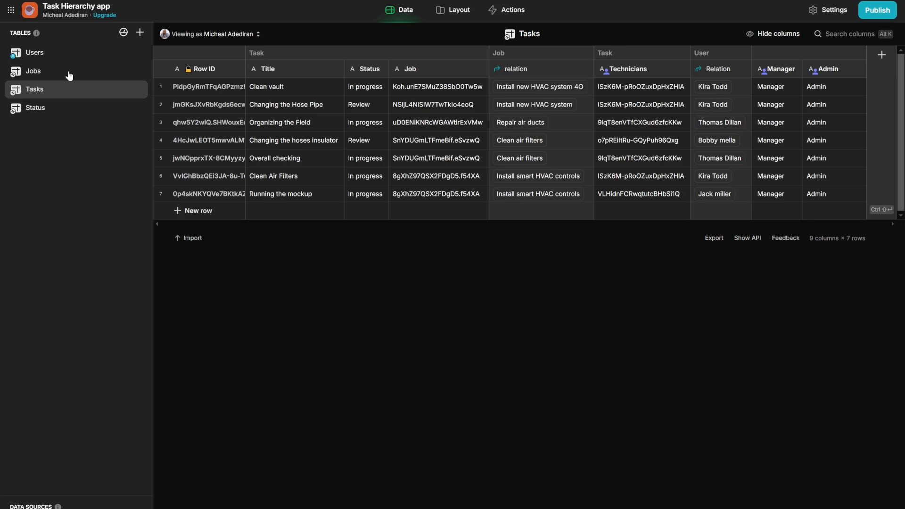
{"action": "left_click", "coordinate": [47, 54]}
{"action": "left_click", "coordinate": [53, 74]}
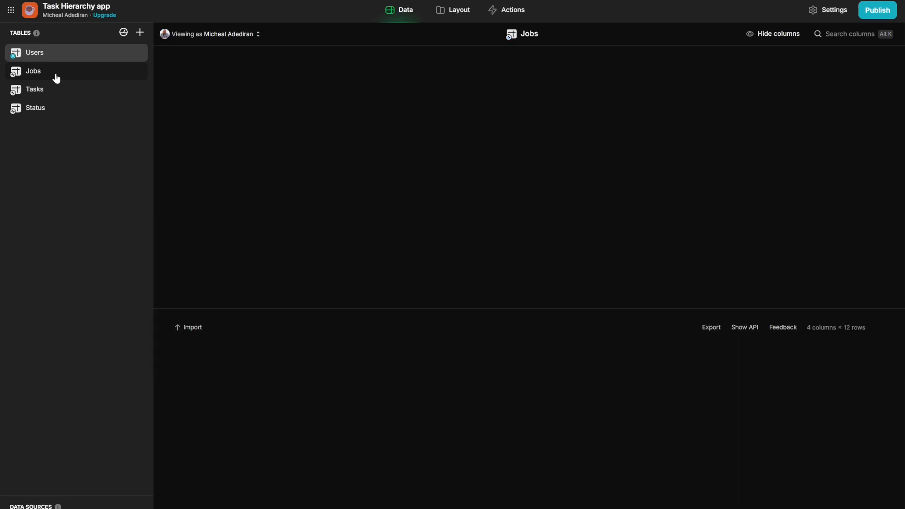
{"action": "left_click", "coordinate": [44, 90]}
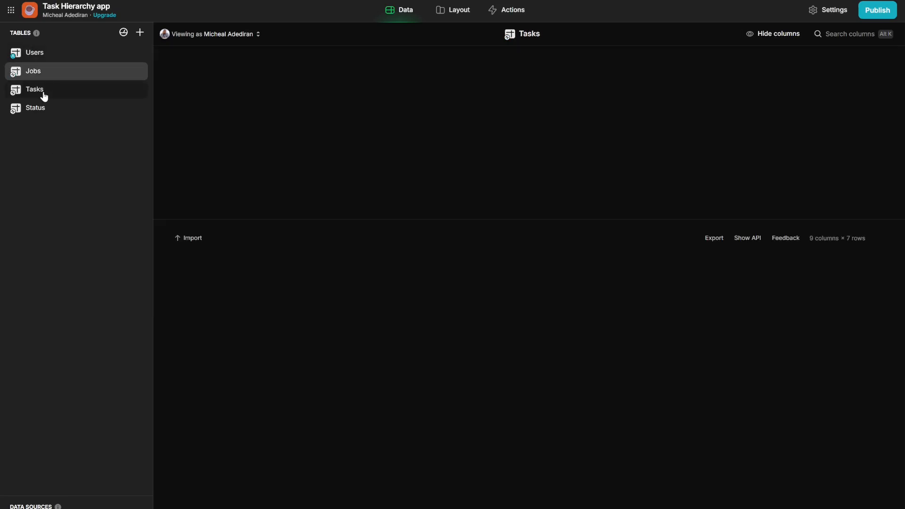
- Set the Task Hierarchy app screen's source to the Tasks table in the layout editor and select its Tasks collection
{"action": "left_click", "coordinate": [448, 12]}
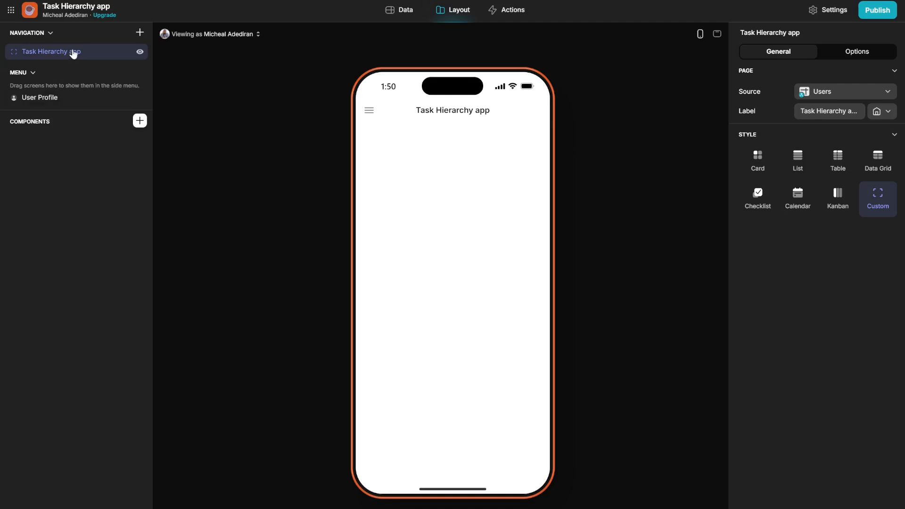
{"action": "left_click", "coordinate": [835, 93]}
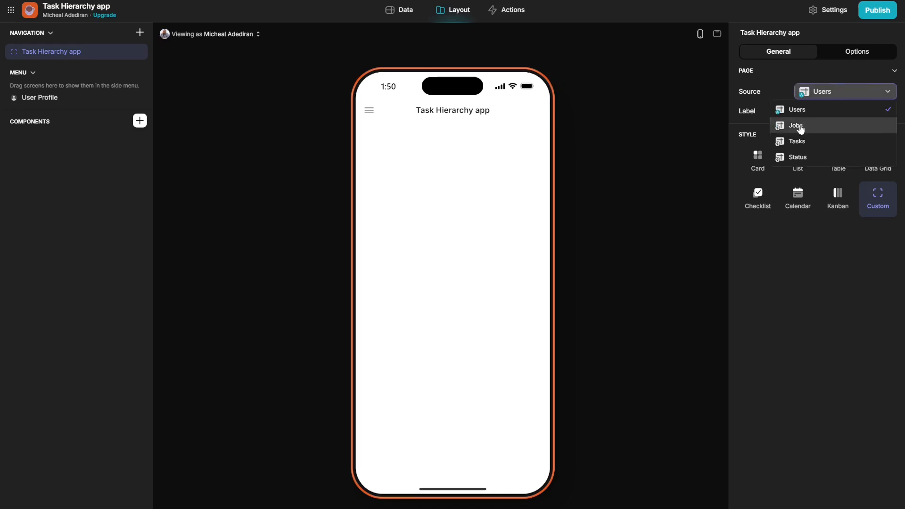
{"action": "left_click", "coordinate": [797, 142]}
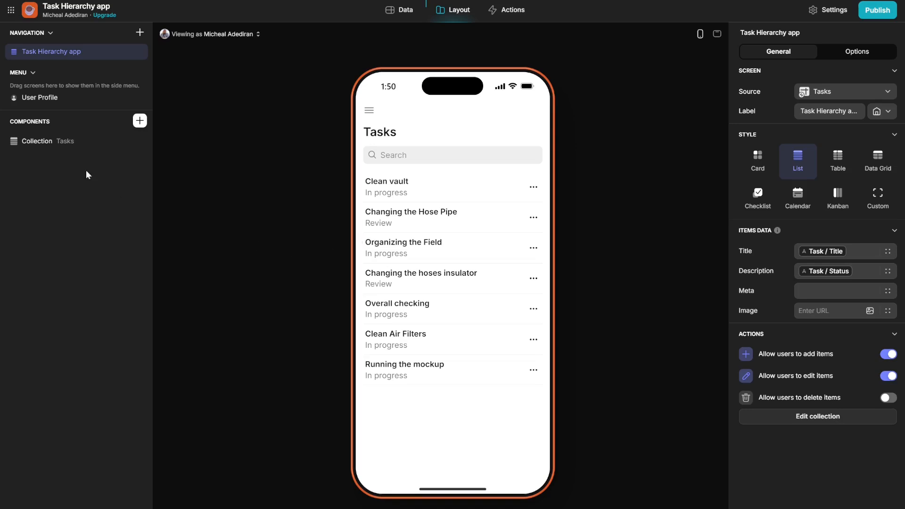
{"action": "left_click", "coordinate": [48, 149]}
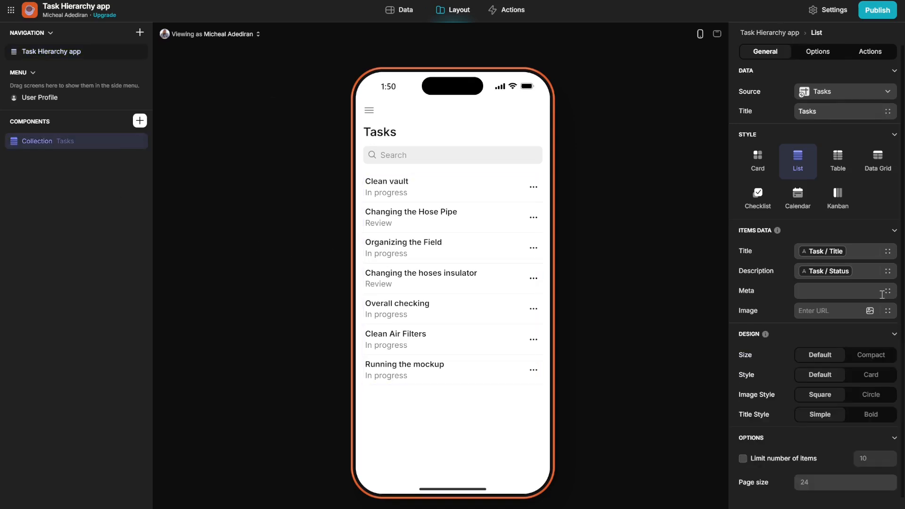
{"action": "left_click", "coordinate": [819, 289]}
{"action": "type", "text": "sts"}
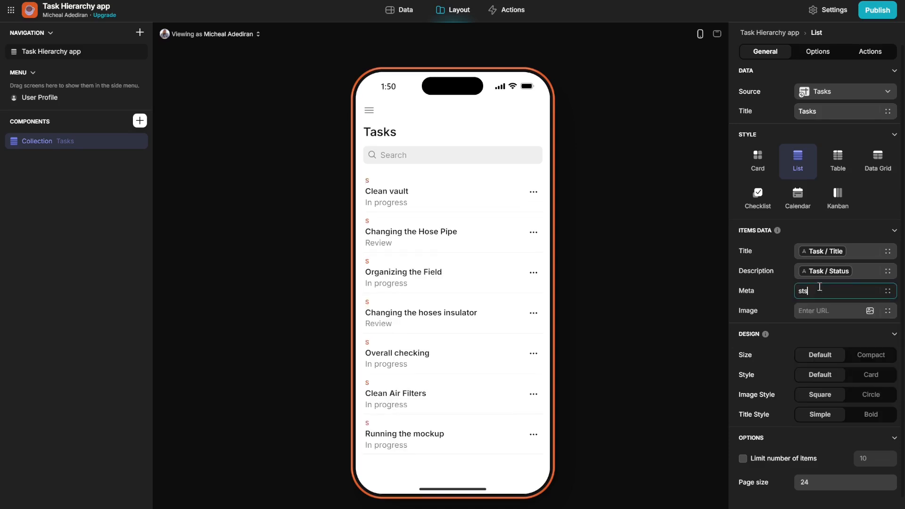
{"action": "type", "text": "tu"}
{"action": "key", "text": "BackSpace"}
{"action": "key", "text": "BackSpace"}
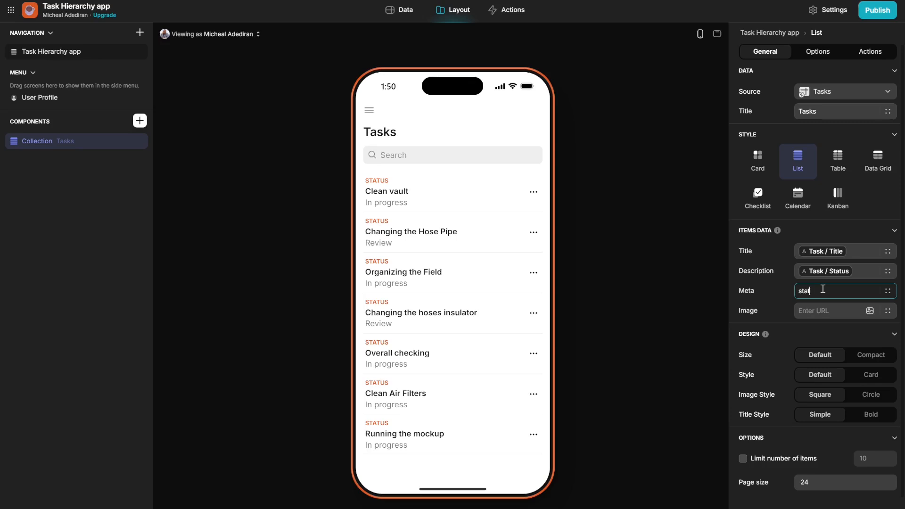
{"action": "key", "text": "BackSpace"}
{"action": "key", "text": "BackSpace"}
{"action": "key", "text": "BackSpace"}
{"action": "key", "text": "BackSpace"}
- Bind the Tasks list's Meta to the Status column and clear its Description
{"action": "type", "text": "@"}
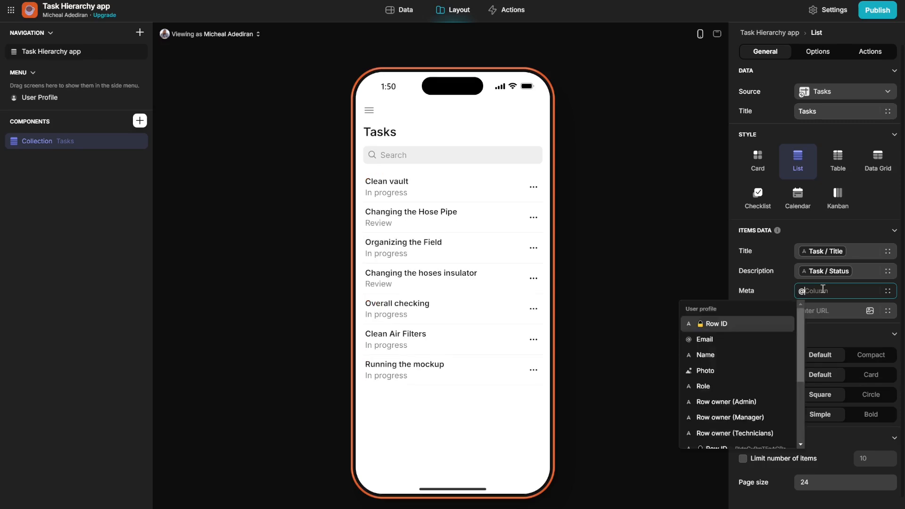
{"action": "scroll", "coordinate": [737, 374], "scroll_direction": "down", "scroll_amount": 2}
{"action": "left_click", "coordinate": [706, 430]}
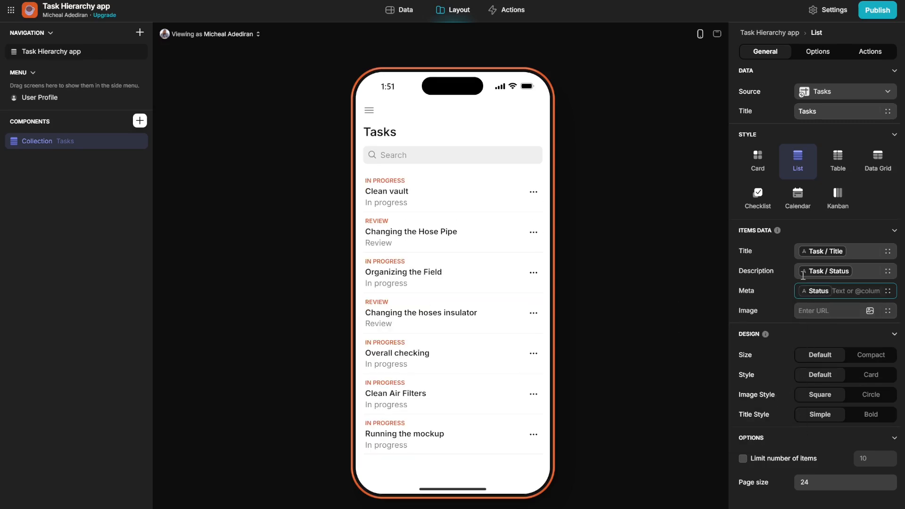
{"action": "left_click", "coordinate": [854, 273]}
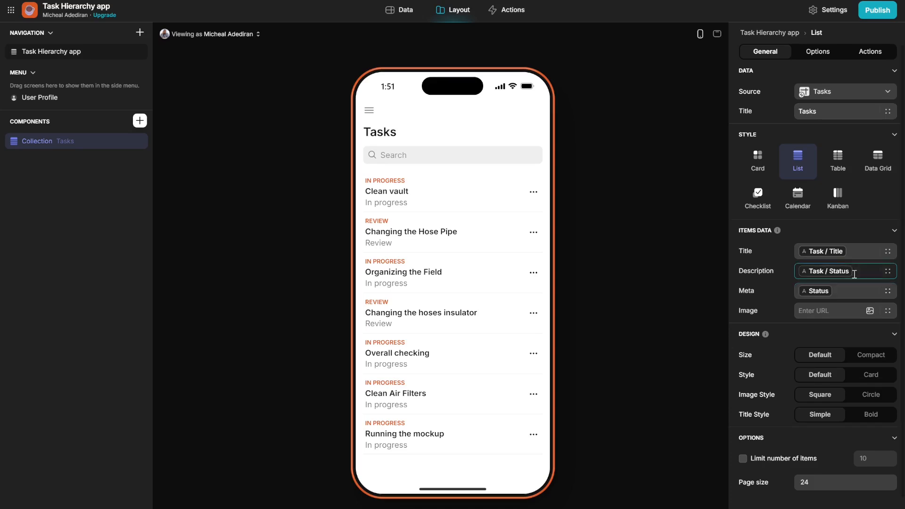
{"action": "key", "text": "BackSpace"}
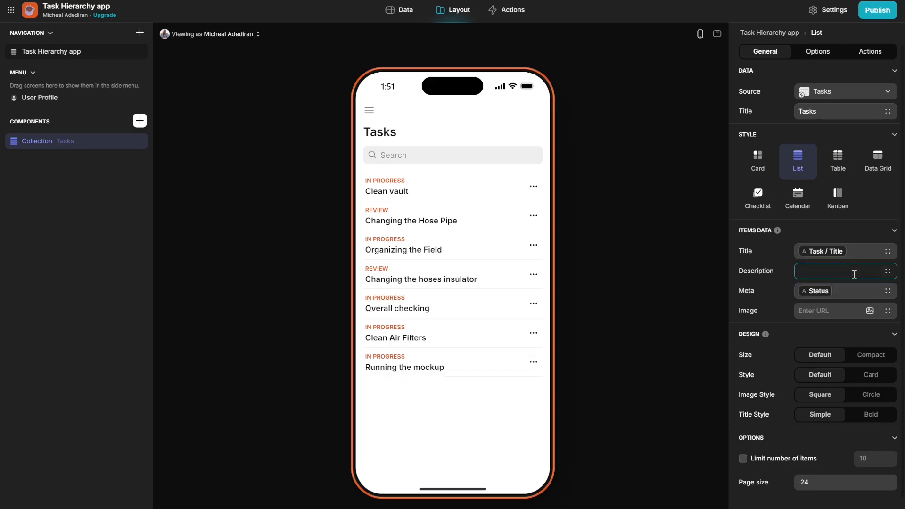
- Duplicate the User/Relation column of the Tasks table and make the copy a Lookup of the related user's Name
{"action": "left_click", "coordinate": [404, 13]}
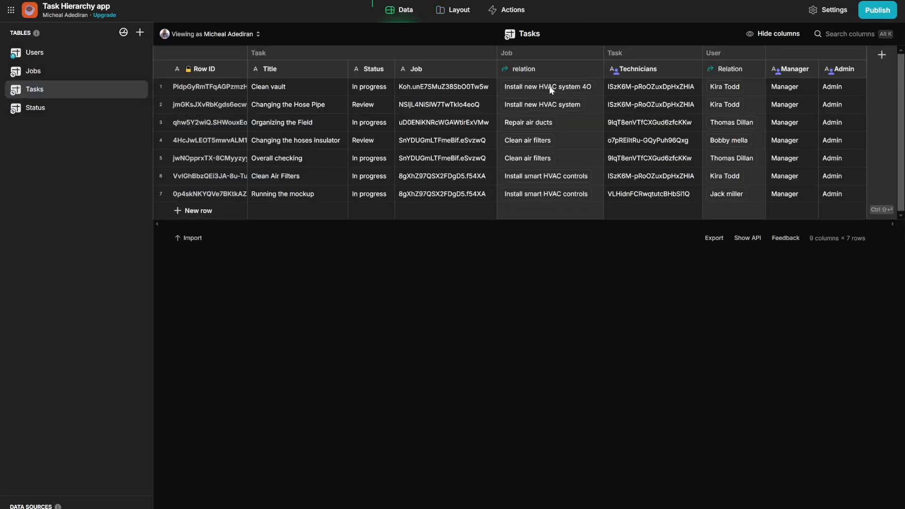
{"action": "left_click", "coordinate": [729, 69]}
{"action": "left_click", "coordinate": [709, 108]}
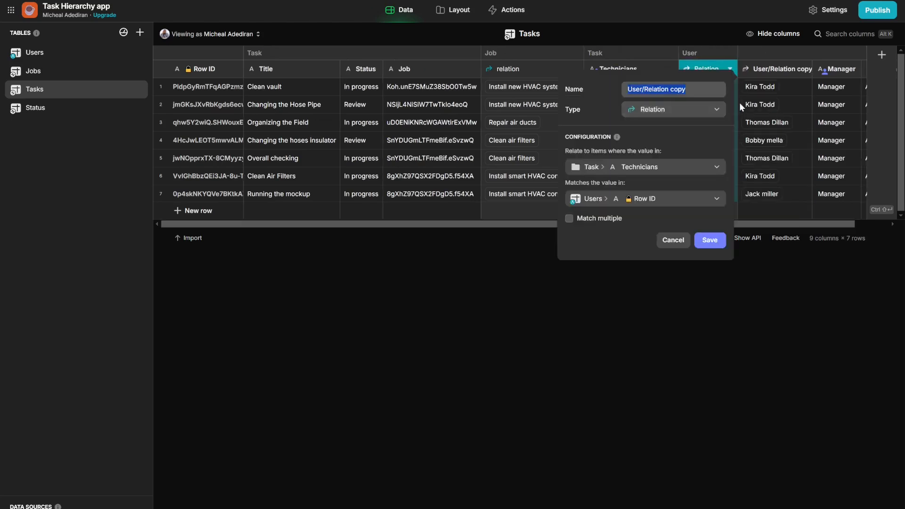
{"action": "left_click", "coordinate": [678, 109]}
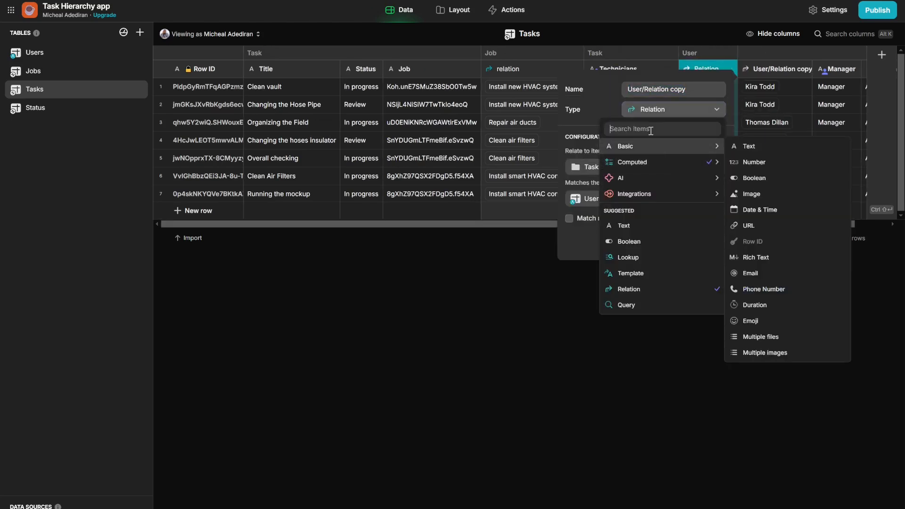
{"action": "type", "text": "lookup"}
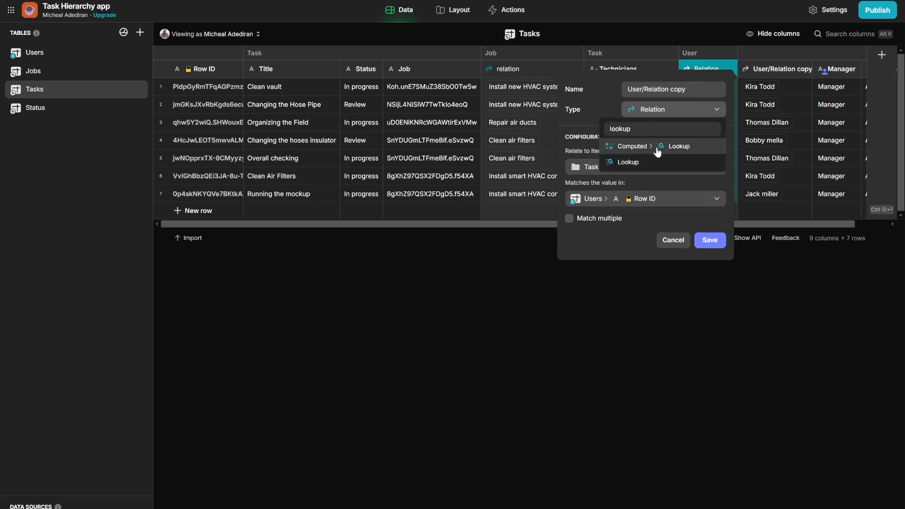
{"action": "left_click", "coordinate": [657, 150]}
{"action": "left_click", "coordinate": [654, 168]}
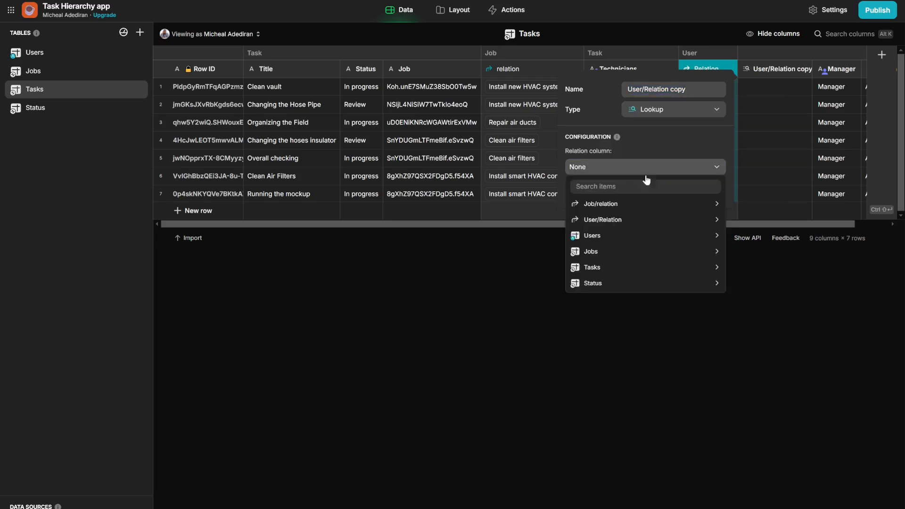
{"action": "mouse_move", "coordinate": [610, 221]}
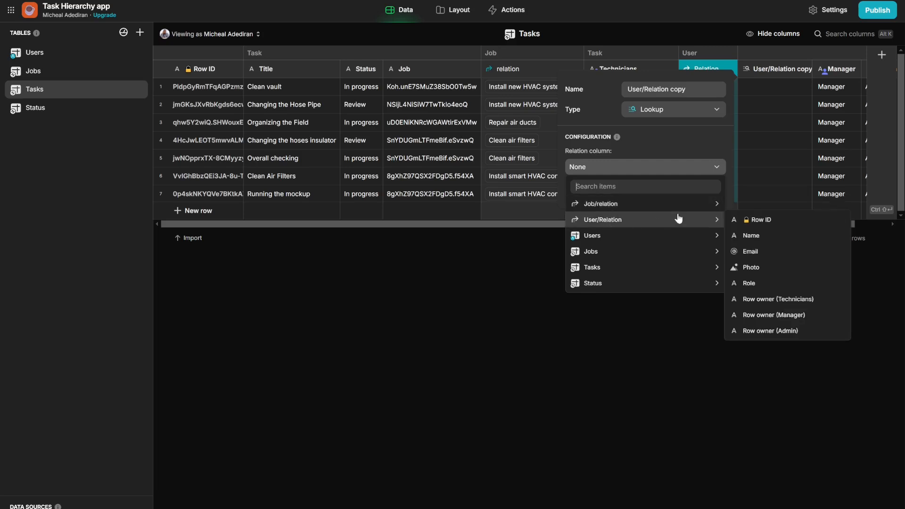
{"action": "left_click", "coordinate": [764, 238]}
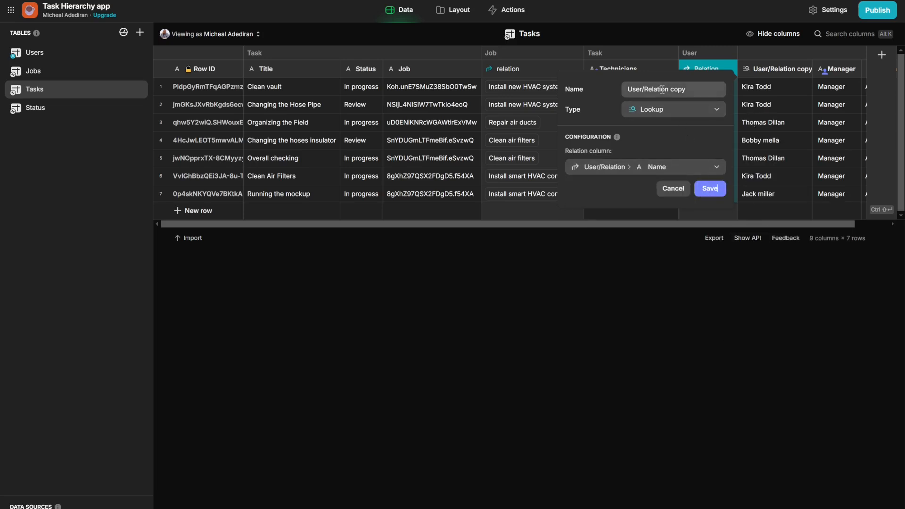
- Rename the new lookup column as User/name and save it
{"action": "left_click", "coordinate": [662, 90]}
{"action": "left_click", "coordinate": [644, 92]}
{"action": "left_click_drag", "start_coordinate": [644, 93], "coordinate": [659, 94]}
{"action": "left_click_drag", "start_coordinate": [659, 95], "coordinate": [702, 95]}
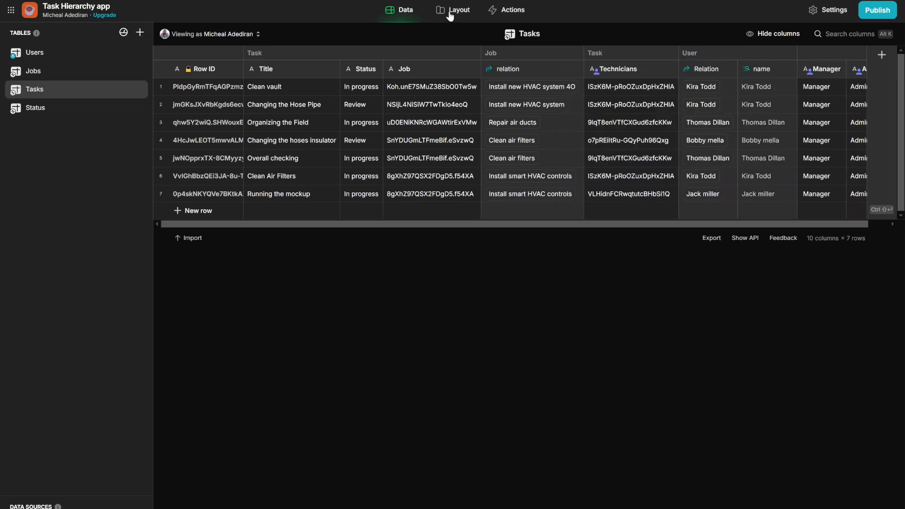
- Bind the Tasks list's Description in the layout to the User/name lookup column
{"action": "left_click", "coordinate": [450, 14]}
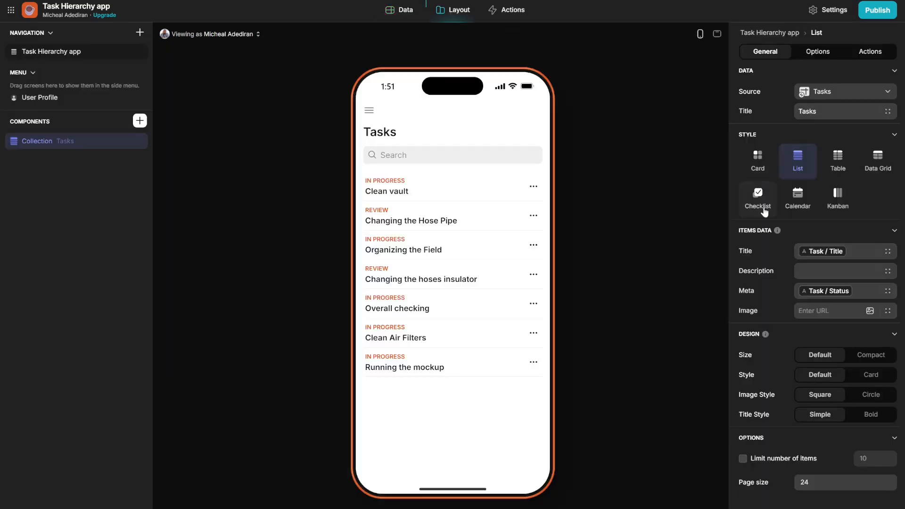
{"action": "left_click", "coordinate": [809, 272]}
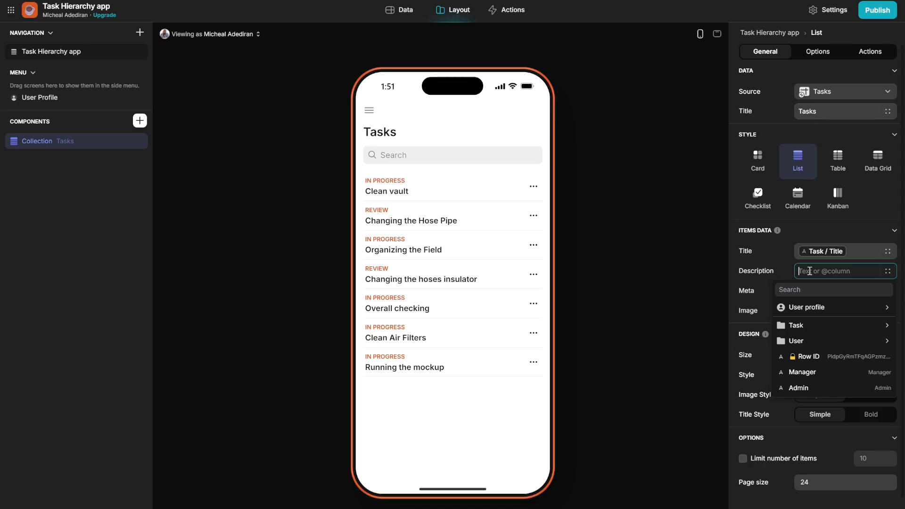
{"action": "type", "text": "@name"}
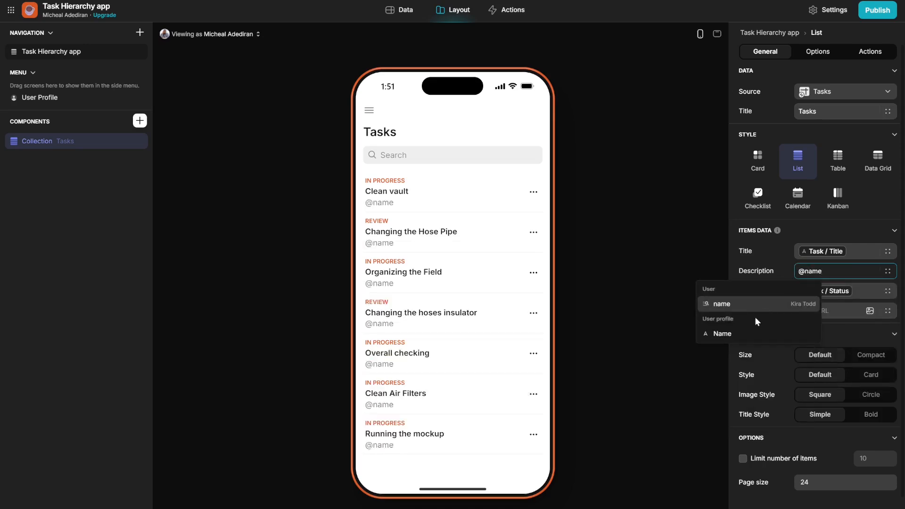
{"action": "left_click", "coordinate": [734, 306]}
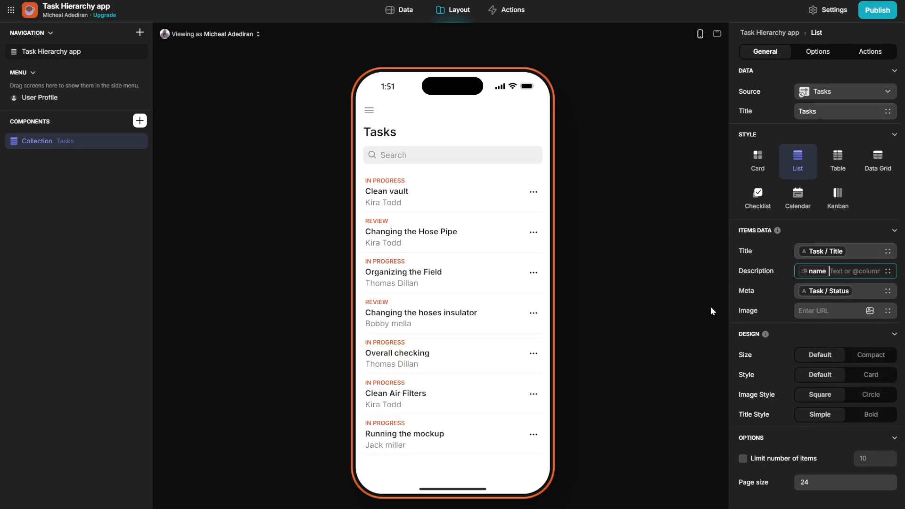
{"action": "left_click", "coordinate": [645, 296]}
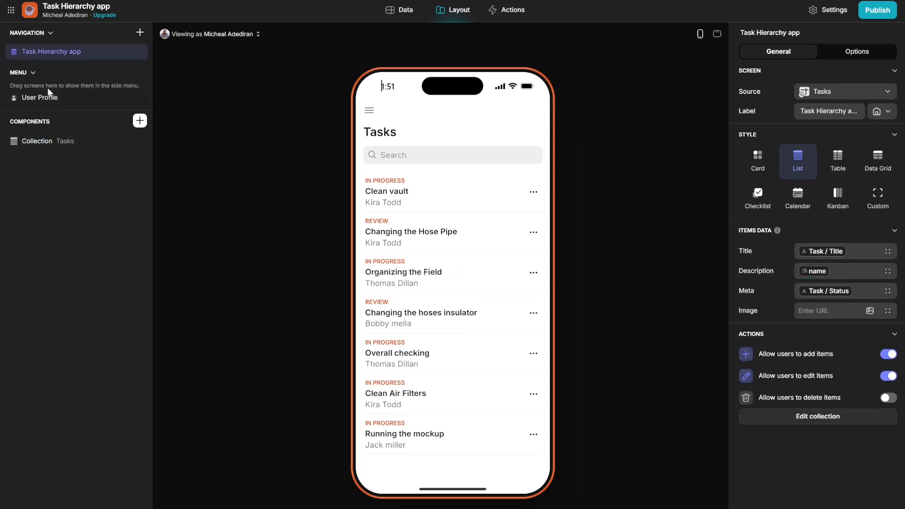
- Preview the Tasks screen as the technician assigned to the Clean vault task to check which tasks are listed
{"action": "scroll", "coordinate": [449, 207], "scroll_direction": "down", "scroll_amount": 1}
{"action": "scroll", "coordinate": [449, 207], "scroll_direction": "up", "scroll_amount": 1}
{"action": "left_click", "coordinate": [217, 36]}
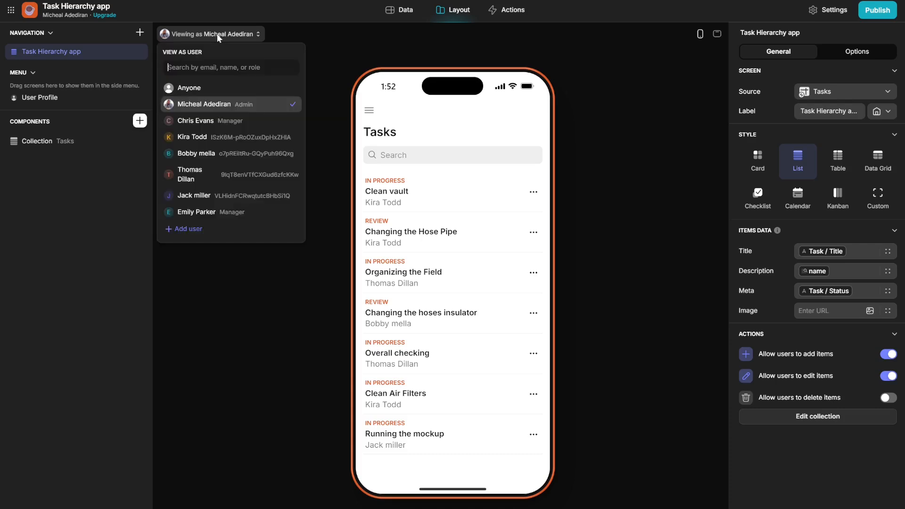
{"action": "left_click", "coordinate": [210, 137]}
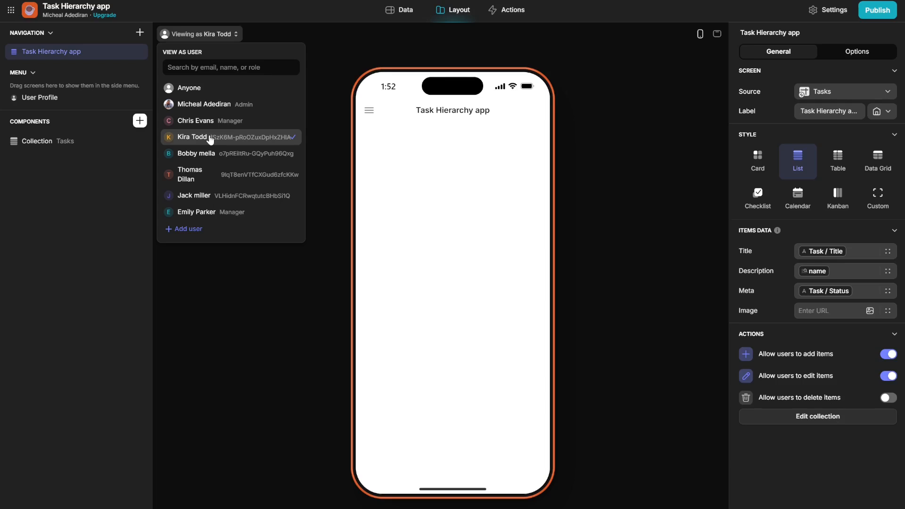
{"action": "left_click", "coordinate": [200, 289]}
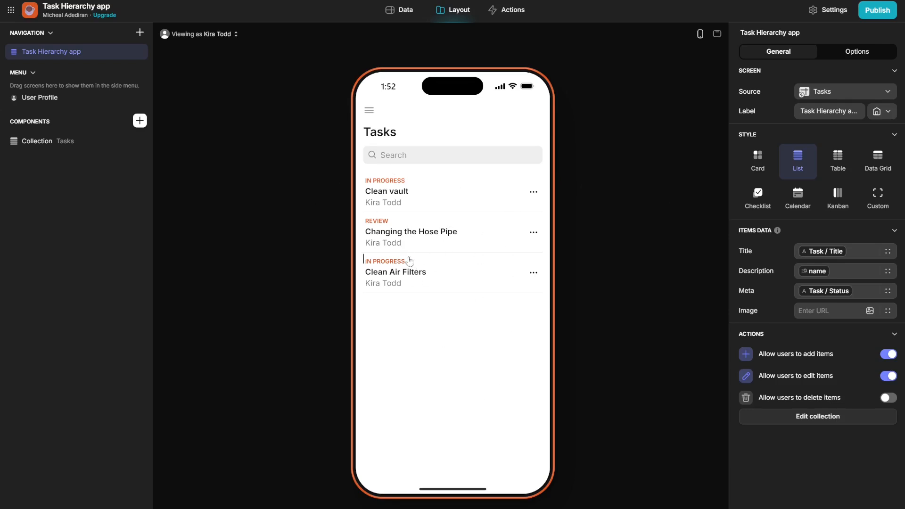
- Copy the Technicians value of the Changing the Hose Pipe task to the Overall checking task and return to the layout preview
{"action": "left_click", "coordinate": [403, 11]}
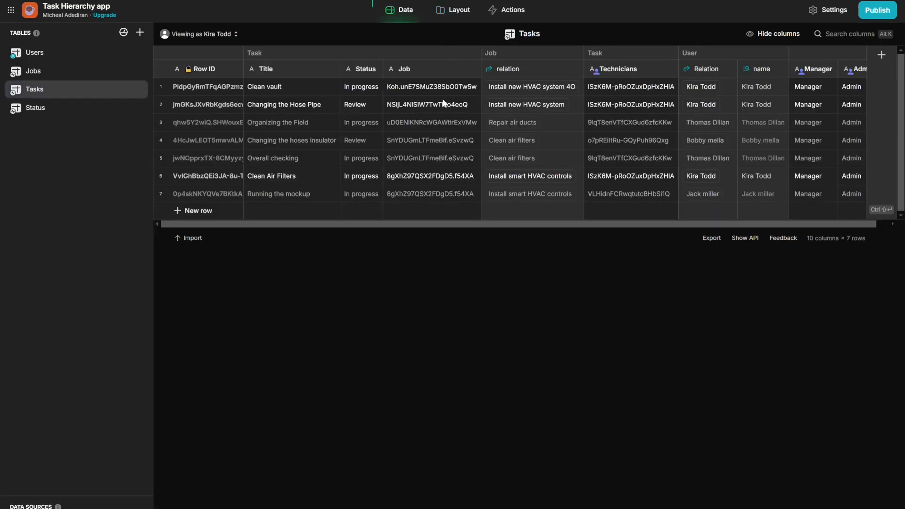
{"action": "left_click", "coordinate": [627, 105]}
{"action": "left_click", "coordinate": [626, 104]}
{"action": "key", "text": "ctrl+c"}
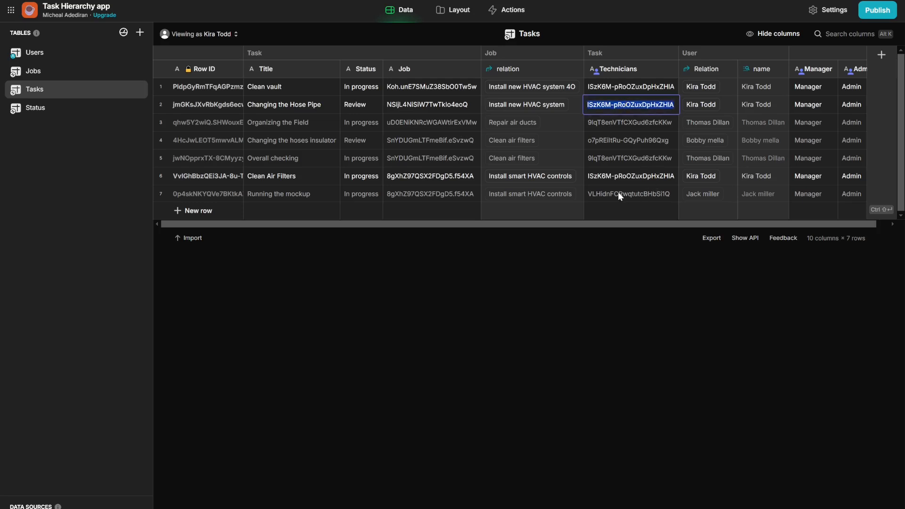
{"action": "left_click", "coordinate": [606, 159]}
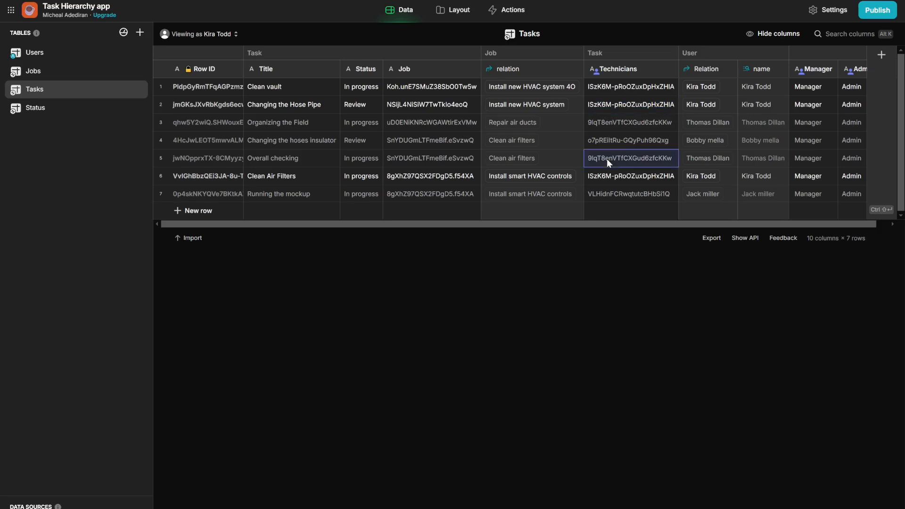
{"action": "left_click", "coordinate": [600, 163]}
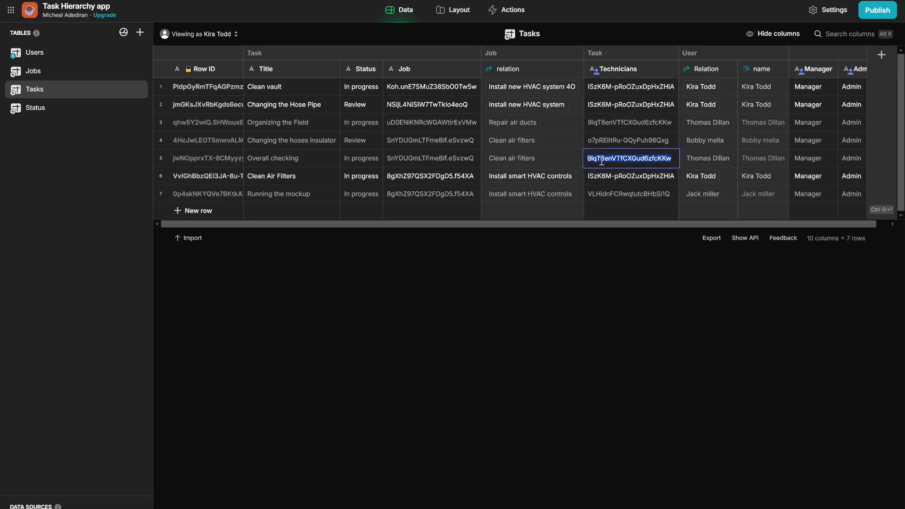
{"action": "key", "text": "BackSpace"}
{"action": "key", "text": "ctrl+v"}
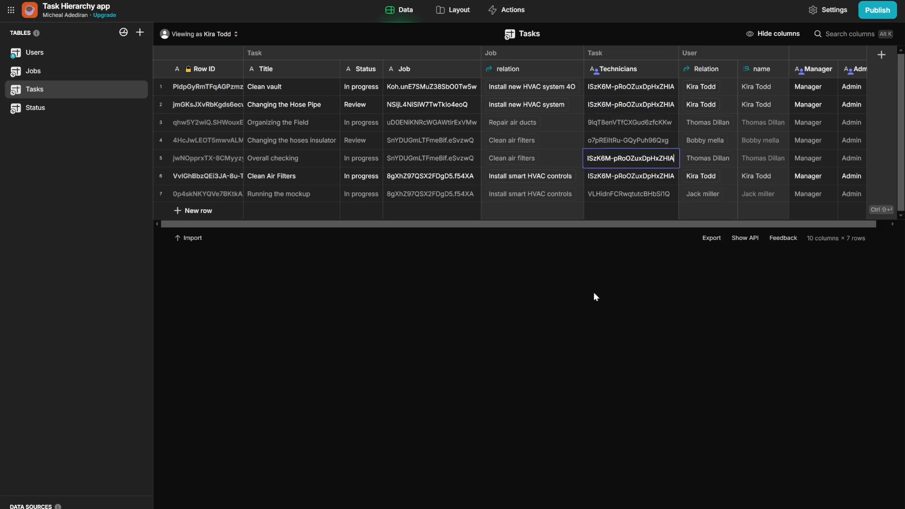
{"action": "key", "text": "Return"}
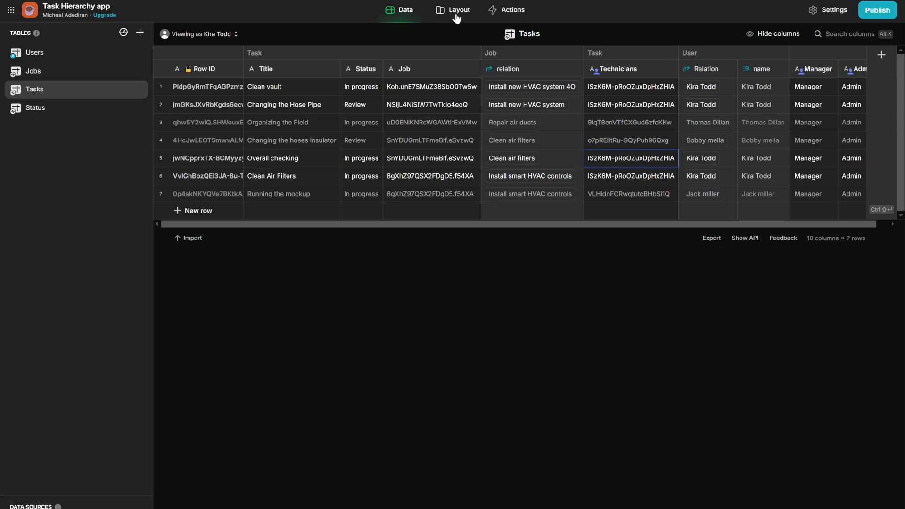
{"action": "left_click", "coordinate": [455, 11]}
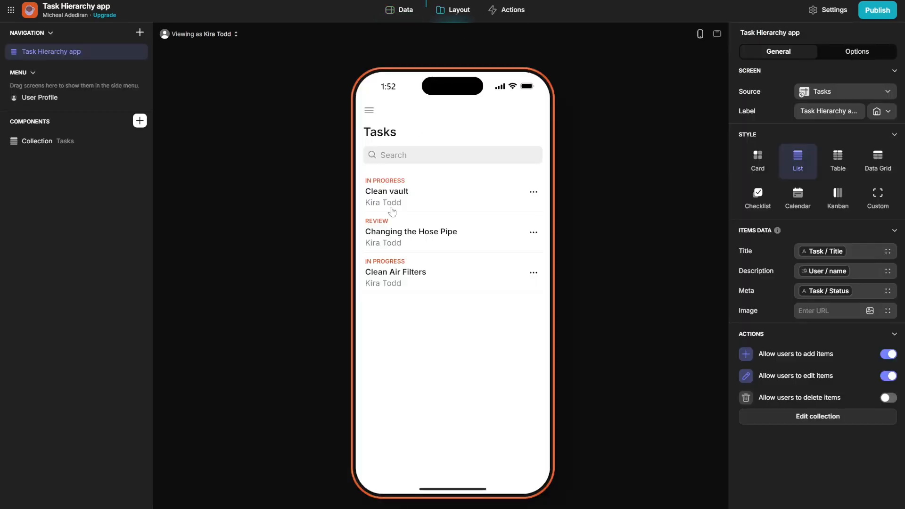